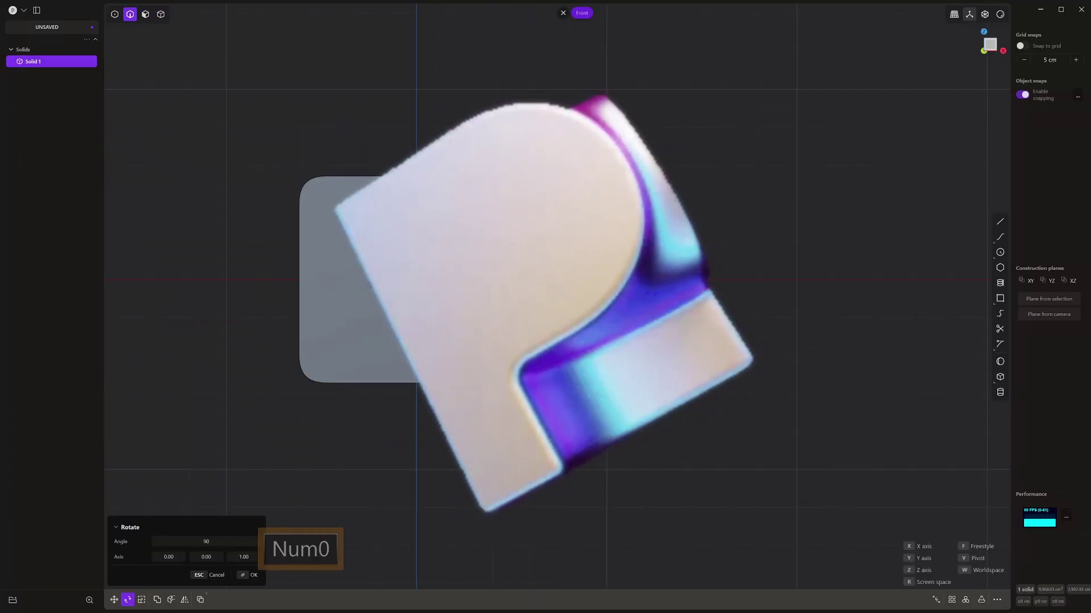
Step: Start a corner rectangle for the front of the rounded body
{"action": "key", "text": "KP_1"}
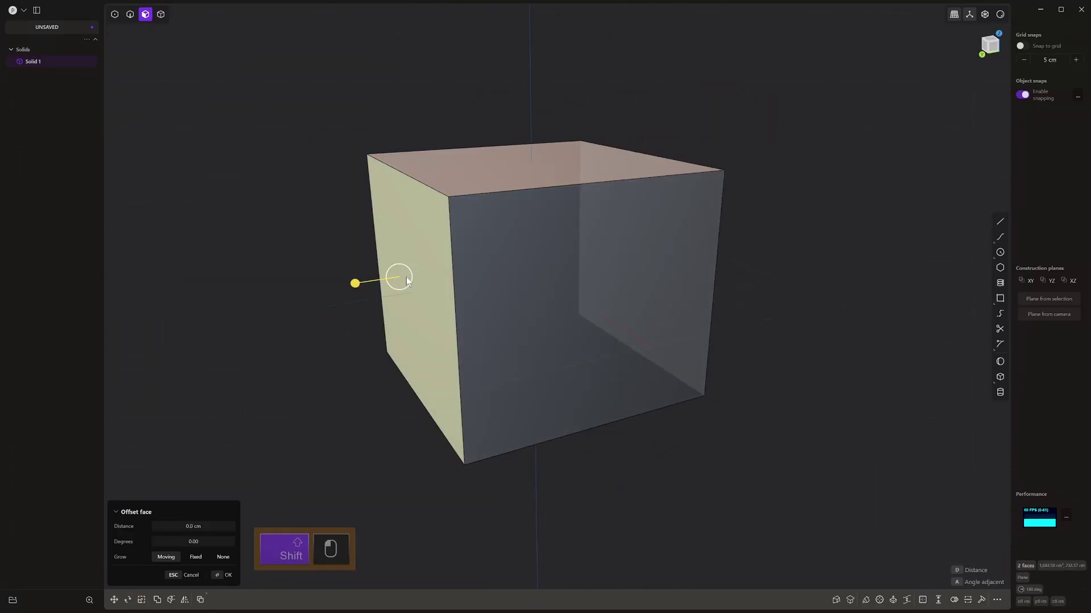
{"action": "middle_click_drag", "start_coordinate": [452, 282], "coordinate": [618, 254]}
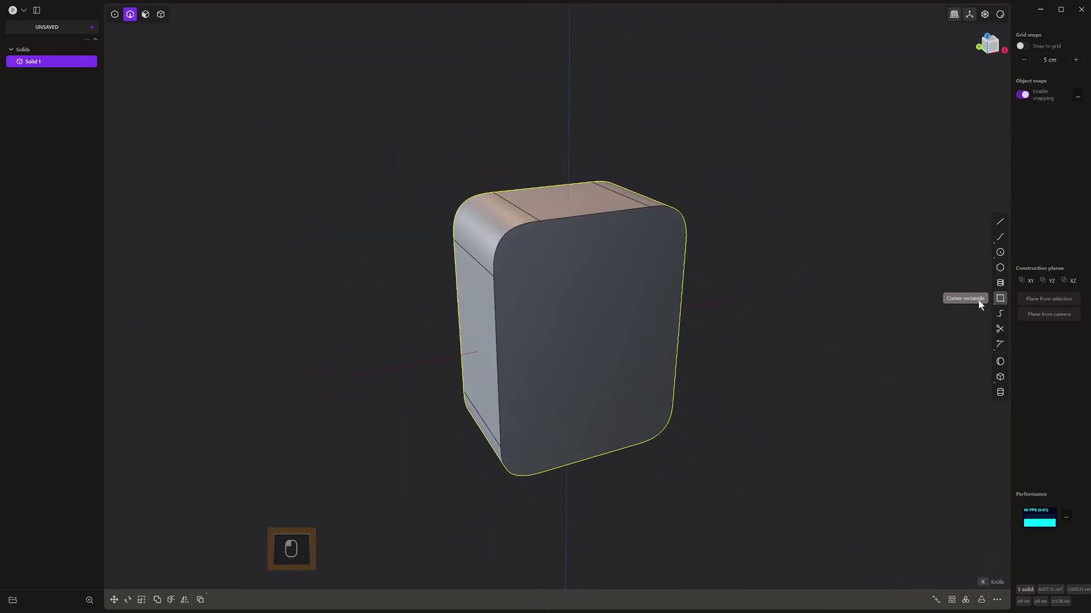
{"action": "left_click", "coordinate": [1000, 299]}
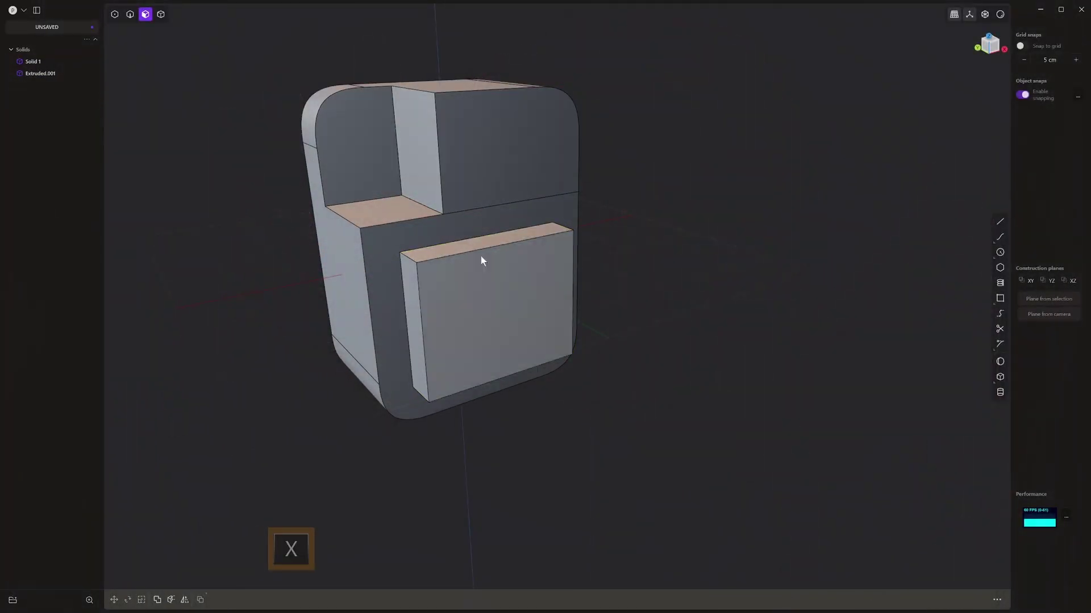
Step: Draw a small rectangle at the door's upper edge and turn it into a latch block
{"action": "scroll", "coordinate": [483, 258], "scroll_direction": "up", "scroll_amount": 5}
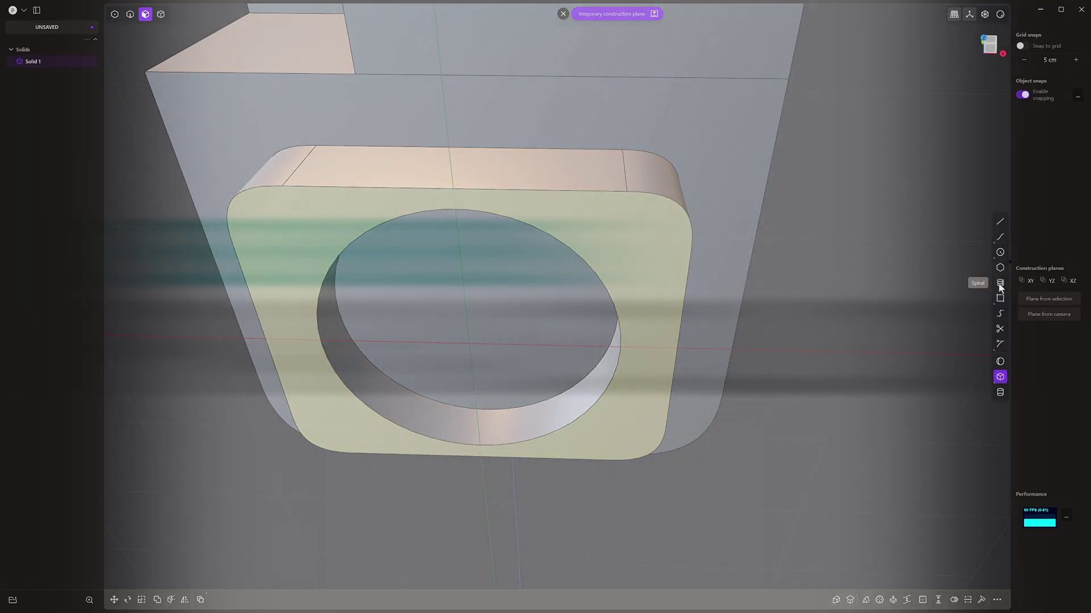
{"action": "left_click", "coordinate": [1000, 298]}
{"action": "left_click", "coordinate": [469, 148]}
{"action": "key", "text": "c"}
{"action": "key", "text": "g"}
{"action": "right_click", "coordinate": [442, 143]}
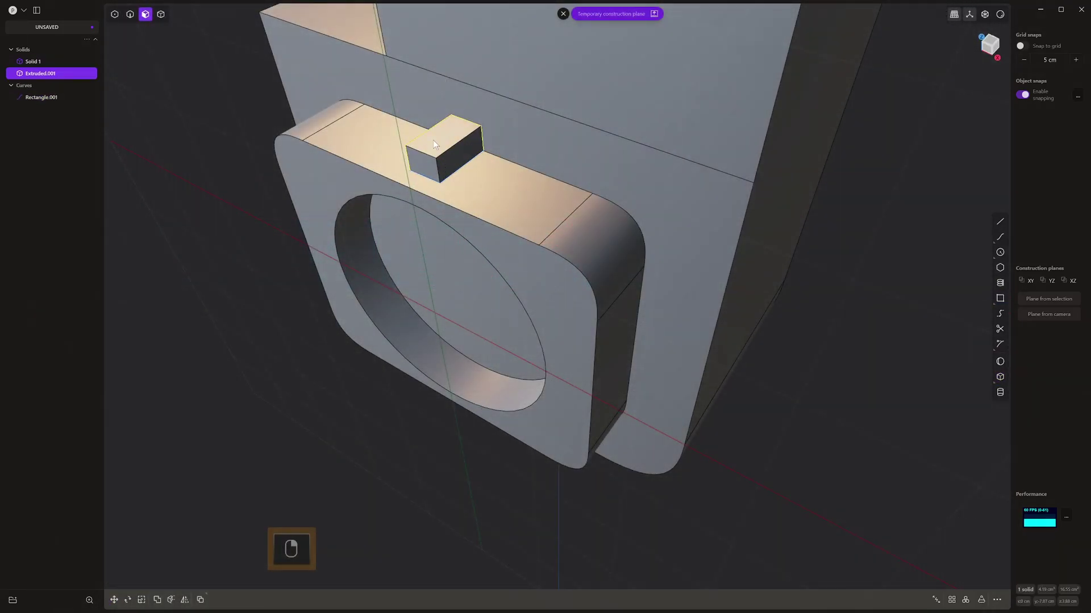
Step: Mirror the latch block to the door's lower edge
{"action": "left_click", "coordinate": [451, 158]}
{"action": "key", "text": "alt+x"}
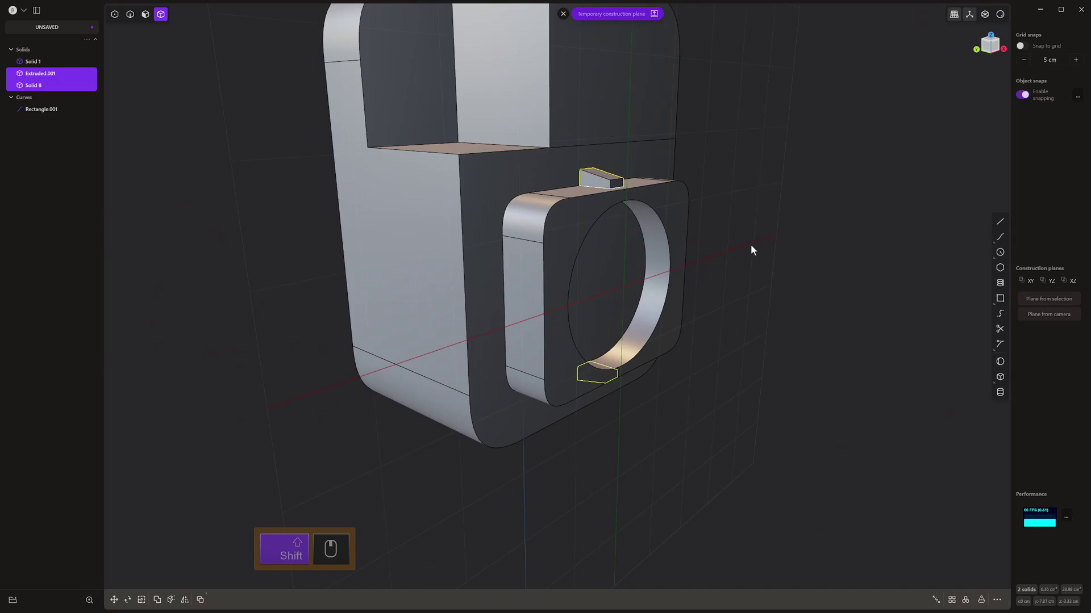
{"action": "left_click", "coordinate": [751, 247]}
Step: Offset the circular face inside the door's hole to shape a disc with a tapered rim
{"action": "middle_click_drag", "start_coordinate": [751, 248], "coordinate": [584, 121]}
{"action": "scroll", "coordinate": [587, 212], "scroll_direction": "up", "scroll_amount": 4}
{"action": "key", "text": "3"}
{"action": "left_click", "coordinate": [542, 209]}
{"action": "key", "text": "o"}
{"action": "left_click_drag", "start_coordinate": [559, 150], "coordinate": [574, 169]}
{"action": "middle_click_drag", "start_coordinate": [573, 170], "coordinate": [609, 156]}
Step: Combine the upper latch block with the main body using Boolean
{"action": "key", "text": "4"}
{"action": "left_click", "coordinate": [613, 162]}
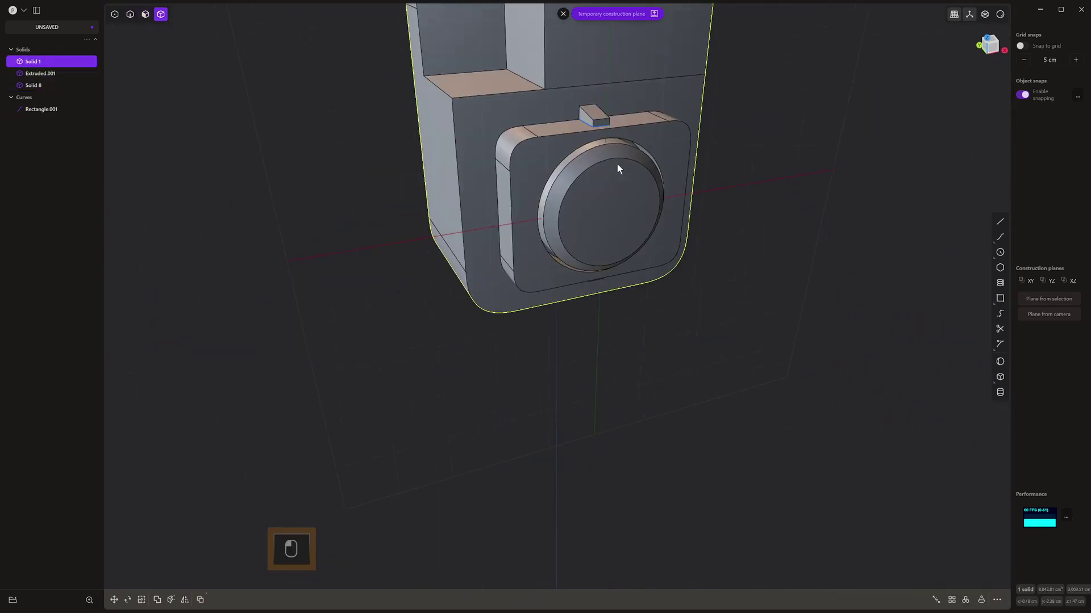
{"action": "key", "text": "q"}
{"action": "left_click", "coordinate": [594, 114]}
{"action": "key", "text": "Return"}
{"action": "middle_click_drag", "start_coordinate": [587, 287], "coordinate": [657, 257]}
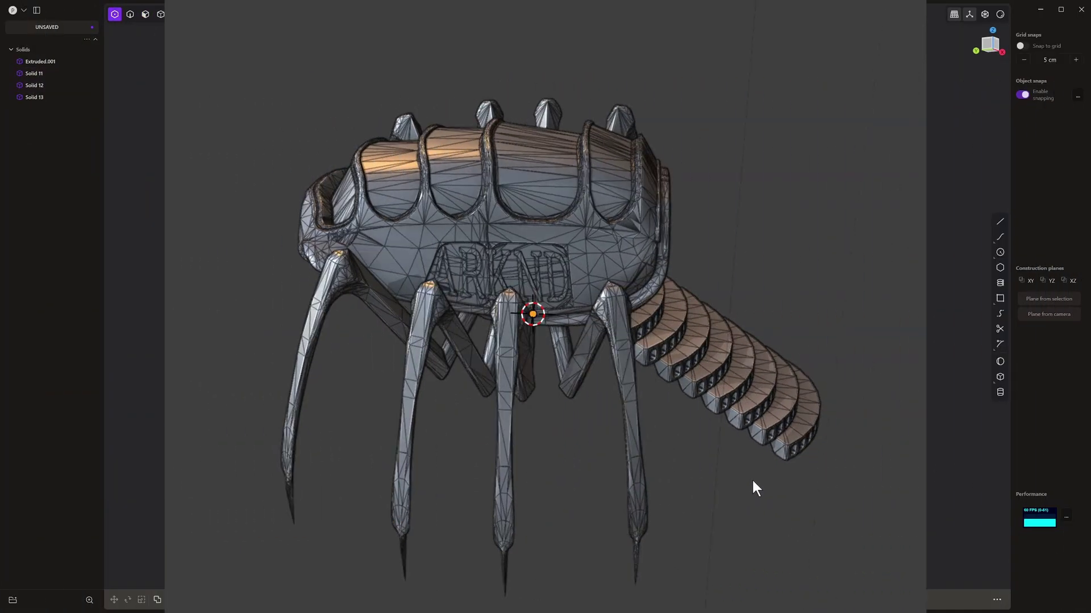
Step: Select the body's upper front face with its vertices and adjust their position
{"action": "middle_click_drag", "start_coordinate": [752, 480], "coordinate": [526, 442]}
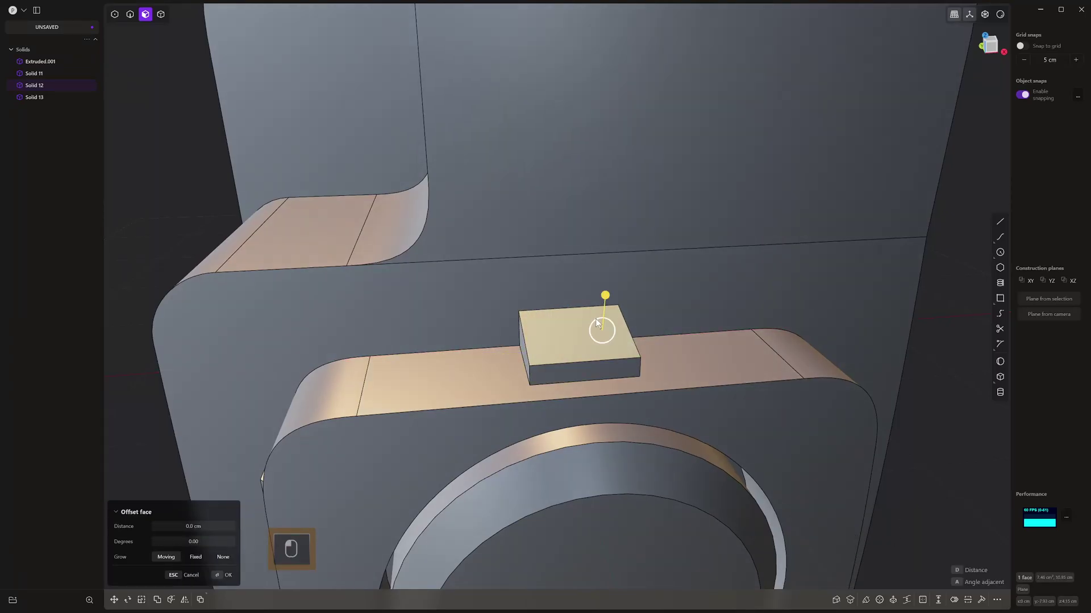
{"action": "scroll", "coordinate": [596, 324], "scroll_direction": "down", "scroll_amount": 5}
{"action": "left_click", "coordinate": [768, 221]}
{"action": "middle_click_drag", "start_coordinate": [769, 221], "coordinate": [663, 175]}
{"action": "key", "text": "3"}
{"action": "left_click", "coordinate": [661, 173]}
{"action": "key", "text": "shift+1"}
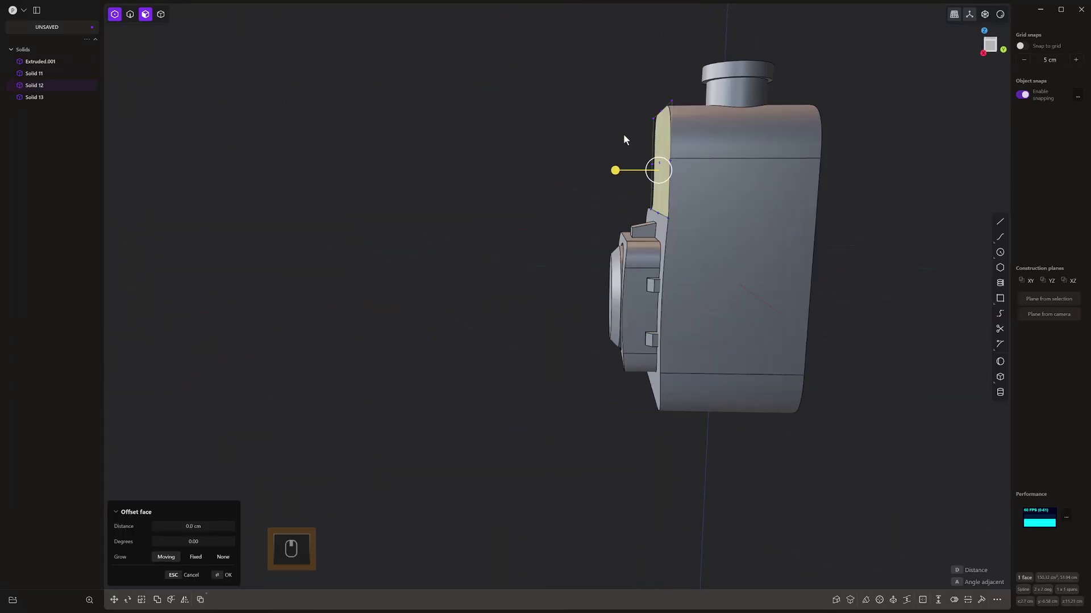
{"action": "left_click_drag", "start_coordinate": [623, 134], "coordinate": [696, 173]}
{"action": "left_click_drag", "start_coordinate": [709, 153], "coordinate": [720, 155]}
{"action": "key", "text": "z"}
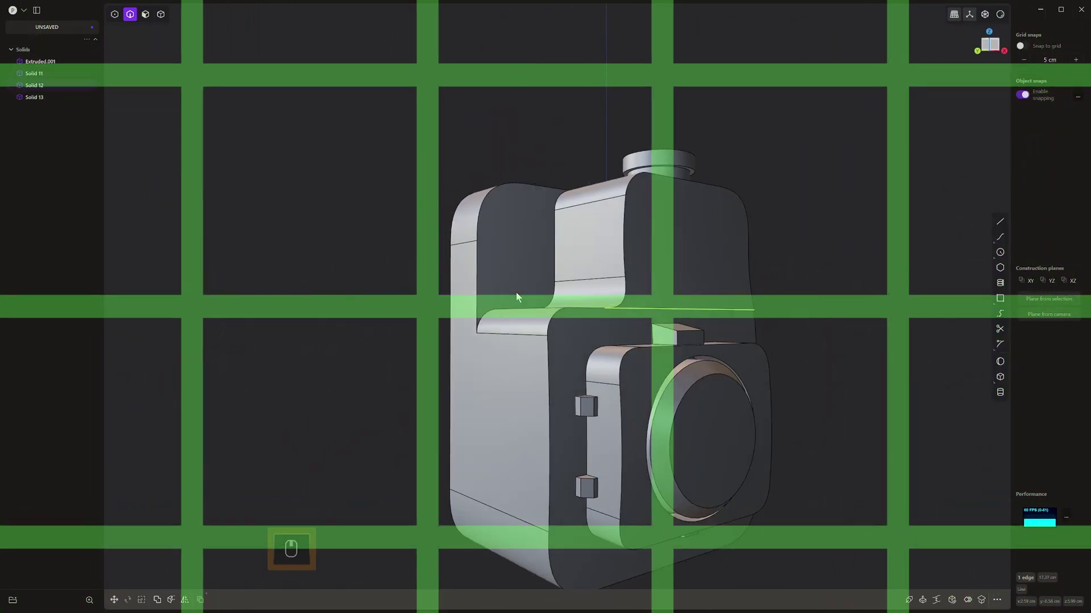
Step: Create a thin upright cylinder as a new body on the ledge of the main body's notch
{"action": "middle_click_drag", "start_coordinate": [516, 292], "coordinate": [653, 471]}
{"action": "left_click", "coordinate": [1000, 391]}
{"action": "left_click", "coordinate": [604, 430]}
{"action": "left_click", "coordinate": [620, 435]}
{"action": "key", "text": "b"}
{"action": "key", "text": "Escape"}
{"action": "middle_click_drag", "start_coordinate": [636, 234], "coordinate": [593, 311]}
{"action": "left_click", "coordinate": [602, 207]}
{"action": "left_click", "coordinate": [574, 163]}
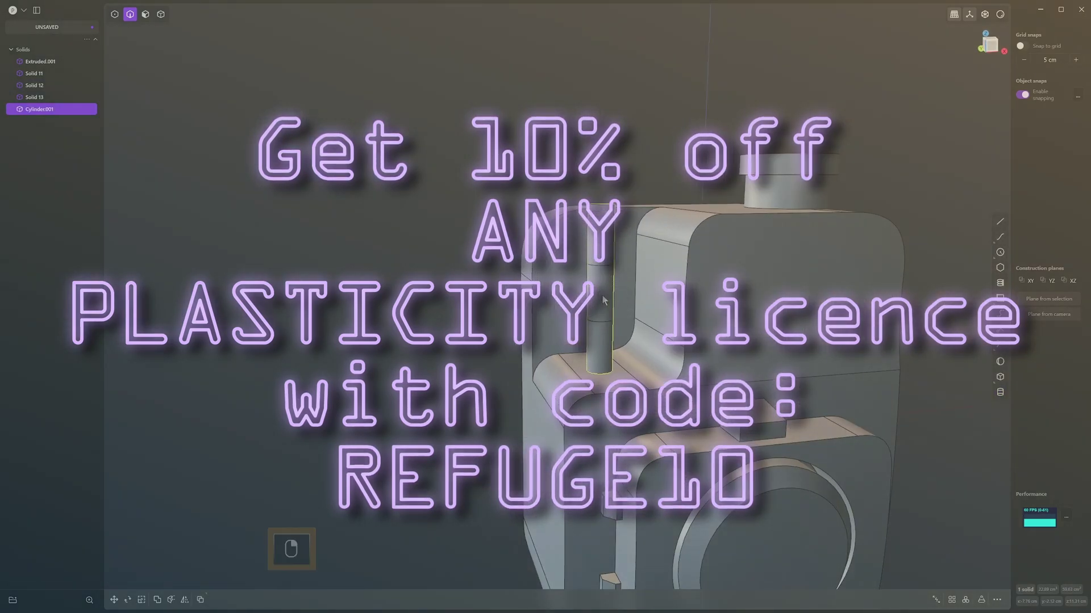
{"action": "key", "text": "ctrl+z"}
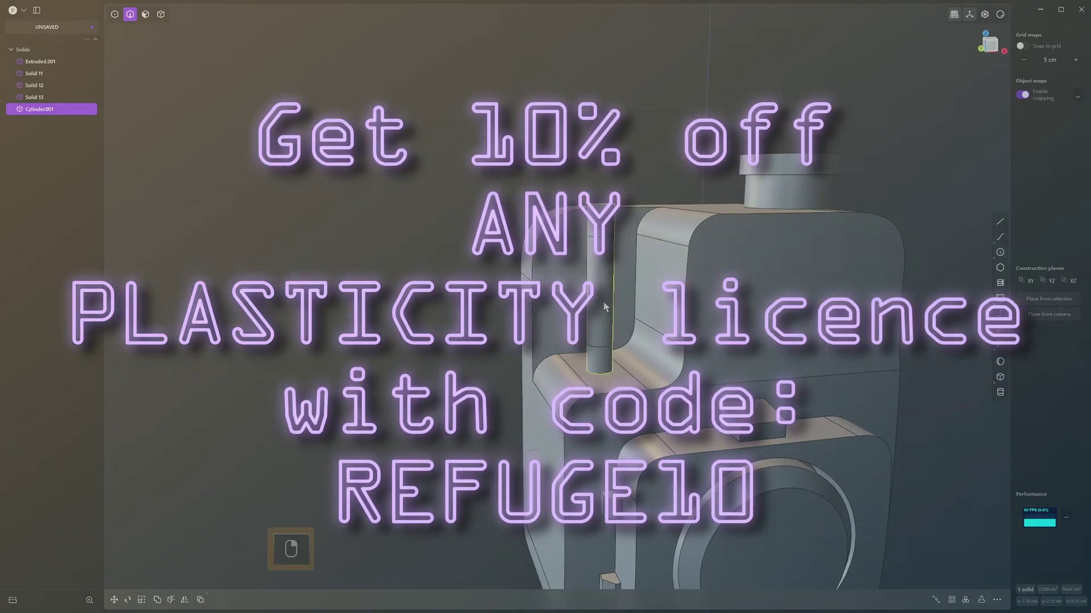
Step: Offset the cylinder's faces and bevel its edges to shape a canister with narrow necks
{"action": "key", "text": "3"}
{"action": "left_click", "coordinate": [602, 278]}
{"action": "middle_click_drag", "start_coordinate": [602, 278], "coordinate": [599, 546]}
{"action": "scroll", "coordinate": [607, 382], "scroll_direction": "up", "scroll_amount": 3}
{"action": "left_click_drag", "start_coordinate": [600, 546], "coordinate": [600, 584]}
{"action": "key", "text": "2"}
{"action": "left_click_drag", "start_coordinate": [616, 302], "coordinate": [623, 315]}
{"action": "middle_click_drag", "start_coordinate": [623, 315], "coordinate": [534, 239]}
Step: Create a pipe along the bridge curve between canister and cap with section size 0.2 cm and scale 5
{"action": "left_click", "coordinate": [695, 61]}
{"action": "middle_click_drag", "start_coordinate": [696, 61], "coordinate": [315, 391]}
{"action": "key", "text": "p"}
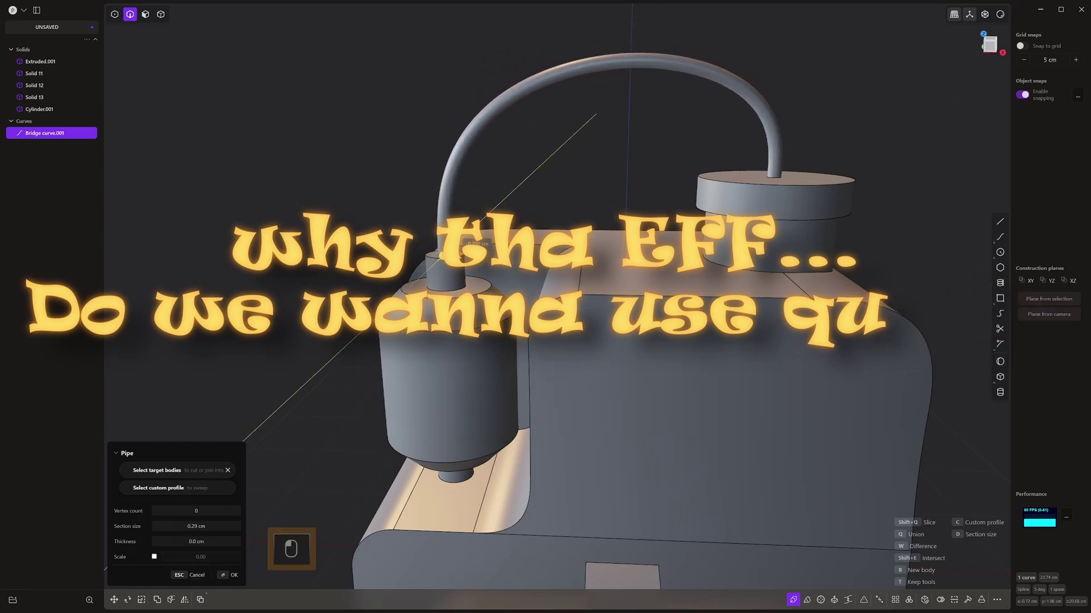
{"action": "type", "text": "5"}
{"action": "key", "text": "Return"}
{"action": "scroll", "coordinate": [458, 358], "scroll_direction": "down", "scroll_amount": 6}
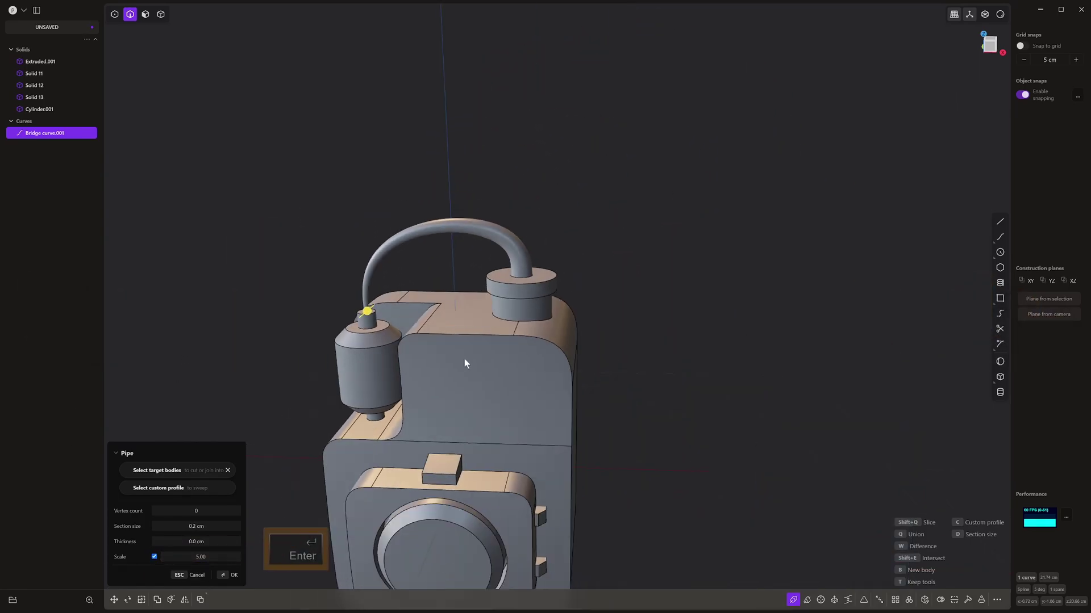
{"action": "scroll", "coordinate": [491, 316], "scroll_direction": "up", "scroll_amount": 3}
{"action": "middle_click_drag", "start_coordinate": [458, 359], "coordinate": [450, 335]}
{"action": "right_click", "coordinate": [483, 311]}
{"action": "scroll", "coordinate": [449, 284], "scroll_direction": "up", "scroll_amount": 5}
{"action": "scroll", "coordinate": [512, 227], "scroll_direction": "down", "scroll_amount": 5}
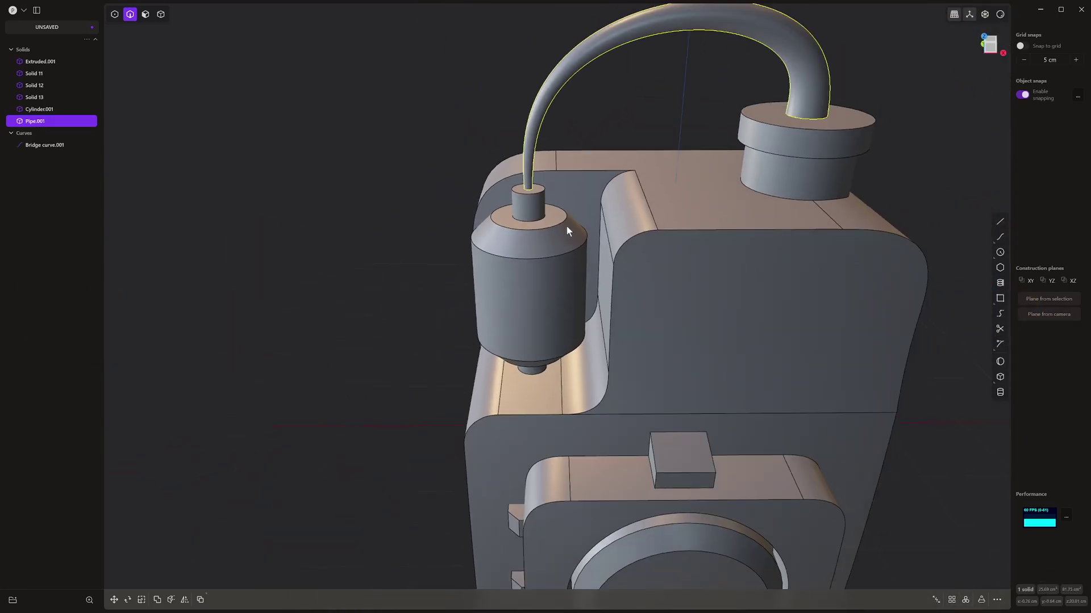
Step: Hide the pipe, add an edge loop around the canister's upper neck and offset the resulting face
{"action": "key", "text": "h"}
{"action": "key", "text": "ctrl+r"}
{"action": "left_click", "coordinate": [530, 216]}
{"action": "key", "text": "3"}
{"action": "left_click", "coordinate": [531, 218]}
{"action": "left_click_drag", "start_coordinate": [530, 221], "coordinate": [533, 235]}
{"action": "mouse_move", "coordinate": [534, 236]}
{"action": "middle_mouse_down"}
{"action": "mouse_move", "coordinate": [555, 213]}
{"action": "mouse_move", "coordinate": [542, 222]}
{"action": "middle_mouse_up"}
Step: Add edge loops around the large cap on top of the body
{"action": "left_click", "coordinate": [534, 184]}
{"action": "middle_click_drag", "start_coordinate": [536, 147], "coordinate": [671, 323]}
{"action": "left_click", "coordinate": [757, 169]}
{"action": "key", "text": "ctrl+r"}
{"action": "left_click", "coordinate": [708, 159]}
{"action": "left_click", "coordinate": [696, 248]}
{"action": "key", "text": "ctrl+r"}
{"action": "left_click", "coordinate": [697, 247]}
{"action": "left_click", "coordinate": [697, 244]}
{"action": "key", "text": "ctrl+r"}
{"action": "left_click", "coordinate": [814, 219], "text": "shift"}
{"action": "type", "text": "fbr"}
{"action": "key", "text": "Return"}
{"action": "middle_click_drag", "start_coordinate": [770, 278], "coordinate": [516, 226]}
{"action": "key", "text": "Escape"}
Step: Bridge the canister's upper neck to the large cap
{"action": "type", "text": "fbridg"}
{"action": "left_click", "coordinate": [611, 296]}
{"action": "left_click", "coordinate": [514, 252]}
{"action": "left_click", "coordinate": [855, 253]}
{"action": "key", "text": "Return"}
{"action": "middle_click_drag", "start_coordinate": [856, 253], "coordinate": [608, 206]}
Step: Sweep a duplicated profile along the curve connecting the canister's neck and the large cap
{"action": "key", "text": "2"}
{"action": "double_click", "coordinate": [606, 209]}
{"action": "middle_click_drag", "start_coordinate": [563, 240], "coordinate": [602, 247]}
{"action": "middle_click_drag", "start_coordinate": [602, 247], "coordinate": [612, 223], "text": "shift"}
{"action": "key", "text": "shift+d"}
{"action": "left_click", "coordinate": [724, 215]}
{"action": "left_click", "coordinate": [643, 202]}
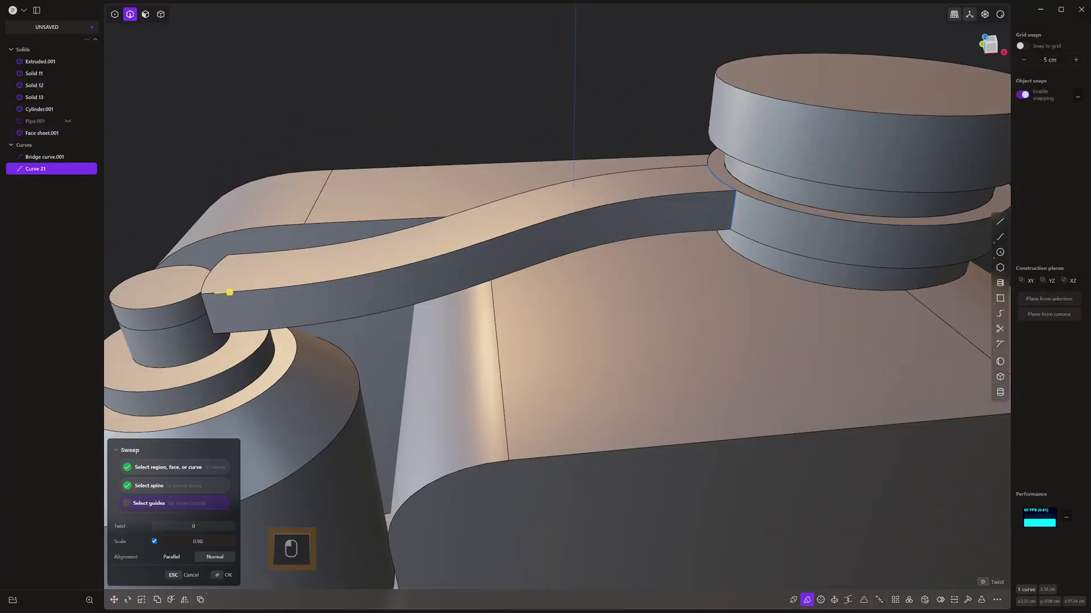
Step: Adjust the scale and twist of the sweep to form a twisted strap between canister and cap
{"action": "left_click_drag", "start_coordinate": [230, 293], "coordinate": [211, 294]}
{"action": "middle_click_drag", "start_coordinate": [211, 294], "coordinate": [534, 347], "text": "shift"}
{"action": "middle_click_drag", "start_coordinate": [534, 347], "coordinate": [568, 387], "text": "shift"}
{"action": "left_click_drag", "start_coordinate": [182, 527], "coordinate": [235, 526]}
{"action": "scroll", "coordinate": [511, 306], "scroll_direction": "down", "scroll_amount": 5}
{"action": "middle_click_drag", "start_coordinate": [512, 306], "coordinate": [562, 250]}
{"action": "scroll", "coordinate": [546, 295], "scroll_direction": "up", "scroll_amount": 8}
{"action": "left_click_drag", "start_coordinate": [193, 527], "coordinate": [195, 541]}
{"action": "scroll", "coordinate": [522, 284], "scroll_direction": "down", "scroll_amount": 6}
{"action": "middle_click_drag", "start_coordinate": [489, 261], "coordinate": [438, 241]}
{"action": "key", "text": "Return"}
Step: Offset the twisted strap's end face at the canister's neck
{"action": "scroll", "coordinate": [477, 273], "scroll_direction": "up", "scroll_amount": 6}
{"action": "key", "text": "3"}
{"action": "middle_click_drag", "start_coordinate": [507, 283], "coordinate": [470, 290]}
{"action": "scroll", "coordinate": [487, 294], "scroll_direction": "up", "scroll_amount": 3}
{"action": "left_click", "coordinate": [480, 288]}
{"action": "left_click_drag", "start_coordinate": [470, 290], "coordinate": [455, 288]}
{"action": "middle_click_drag", "start_coordinate": [455, 287], "coordinate": [483, 291]}
{"action": "scroll", "coordinate": [482, 292], "scroll_direction": "down", "scroll_amount": 6}
Step: Select the twisted strap together with the remaining solids for joining into one body
{"action": "key", "text": "2"}
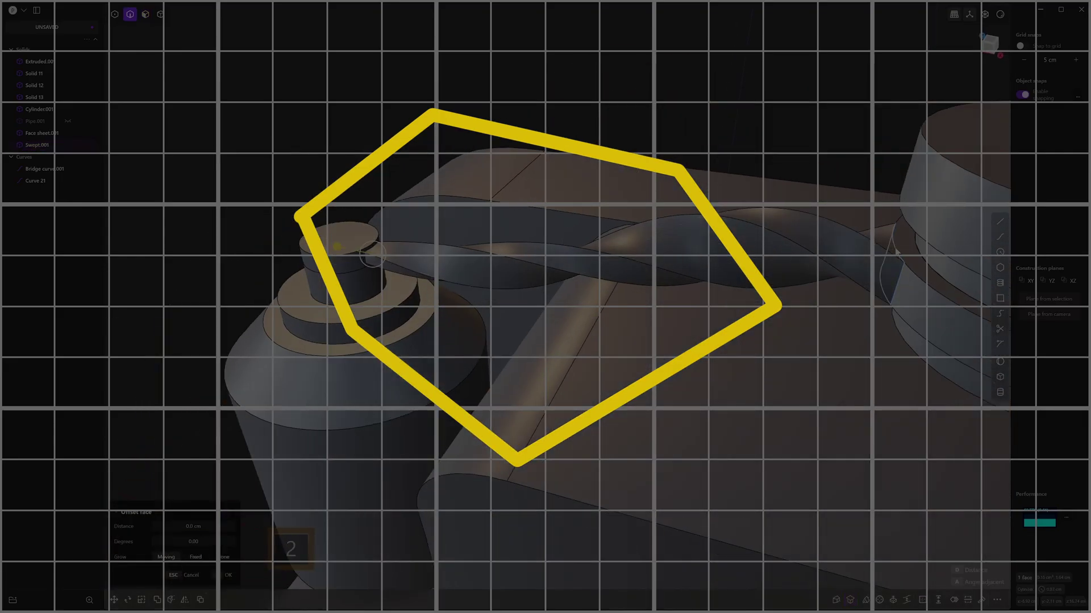
{"action": "left_click", "coordinate": [824, 256], "text": "shift"}
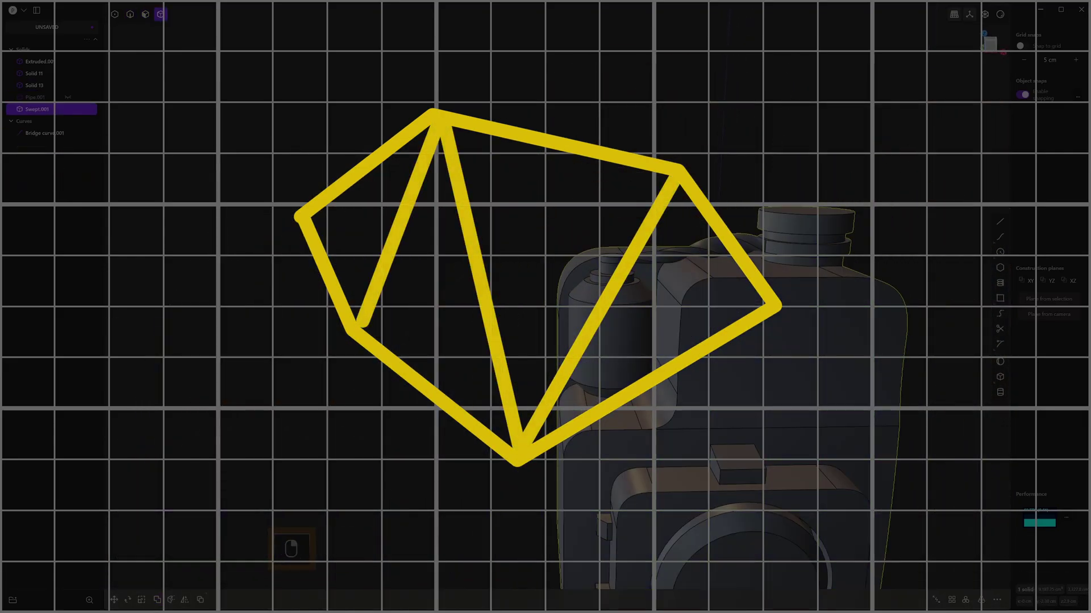
{"action": "left_click", "coordinate": [635, 370], "text": "shift"}
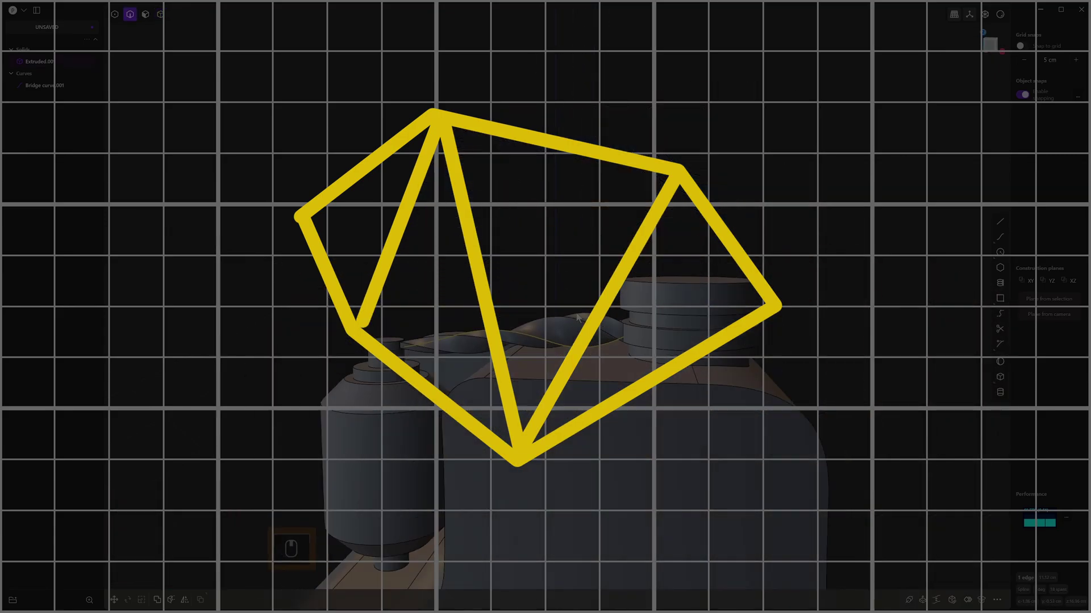
Step: In front view, draw a square with chamfered corners at the disc's centre and trim it between the diagonal lines
{"action": "middle_click_drag", "start_coordinate": [577, 318], "coordinate": [547, 336]}
{"action": "key", "text": "KP_1"}
{"action": "scroll", "coordinate": [502, 343], "scroll_direction": "up", "scroll_amount": 3}
{"action": "left_click", "coordinate": [594, 354]}
{"action": "key", "text": "c"}
{"action": "left_click", "coordinate": [565, 297]}
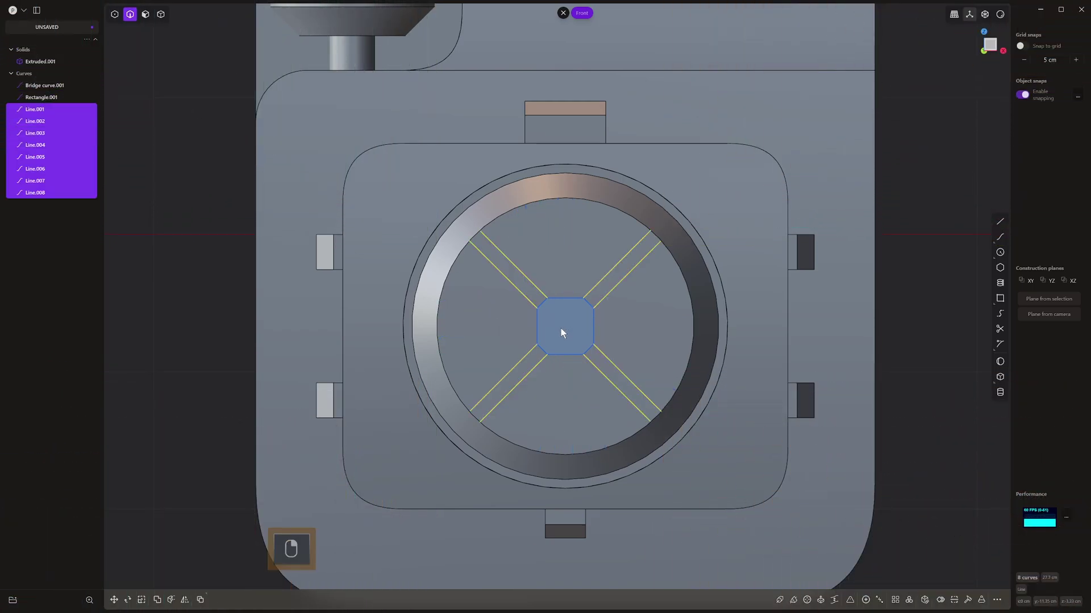
{"action": "left_click", "coordinate": [560, 328], "text": "shift"}
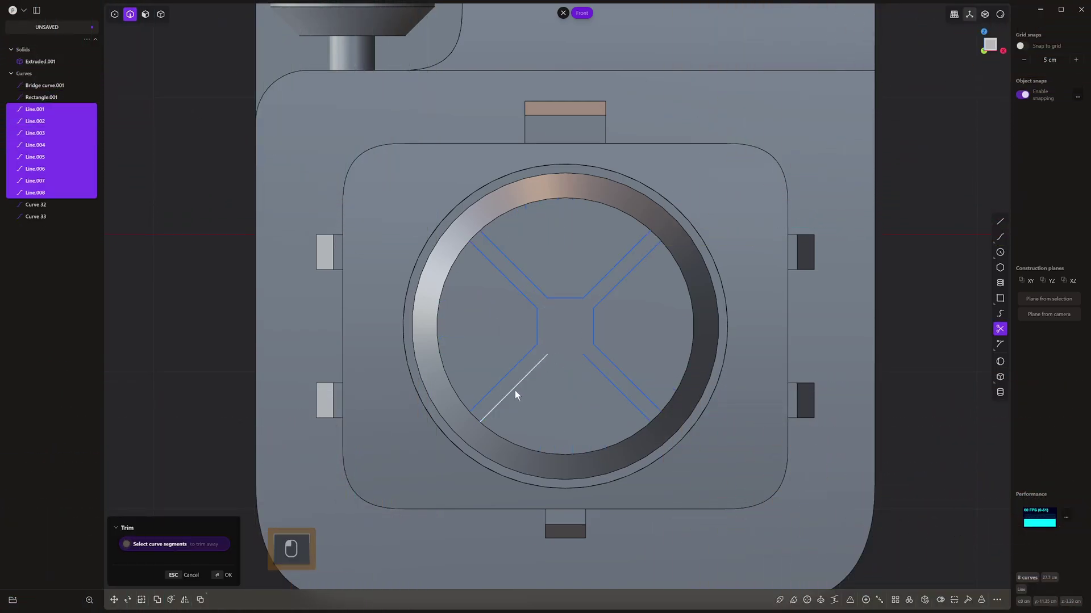
Step: Try to use the enclosed cross-shaped region on the disc, and undo the changes
{"action": "key", "text": "3"}
{"action": "left_click", "coordinate": [566, 316]}
{"action": "middle_click_drag", "start_coordinate": [566, 315], "coordinate": [589, 333]}
{"action": "key", "text": "ctrl+z"}
{"action": "key", "text": "2"}
{"action": "left_click", "coordinate": [632, 274]}
{"action": "key", "text": "ctrl+z"}
{"action": "key", "text": "ctrl+z"}
Step: Extend the open ends of the cross outline curves on one side past the disc's edge
{"action": "key", "text": "KP_1"}
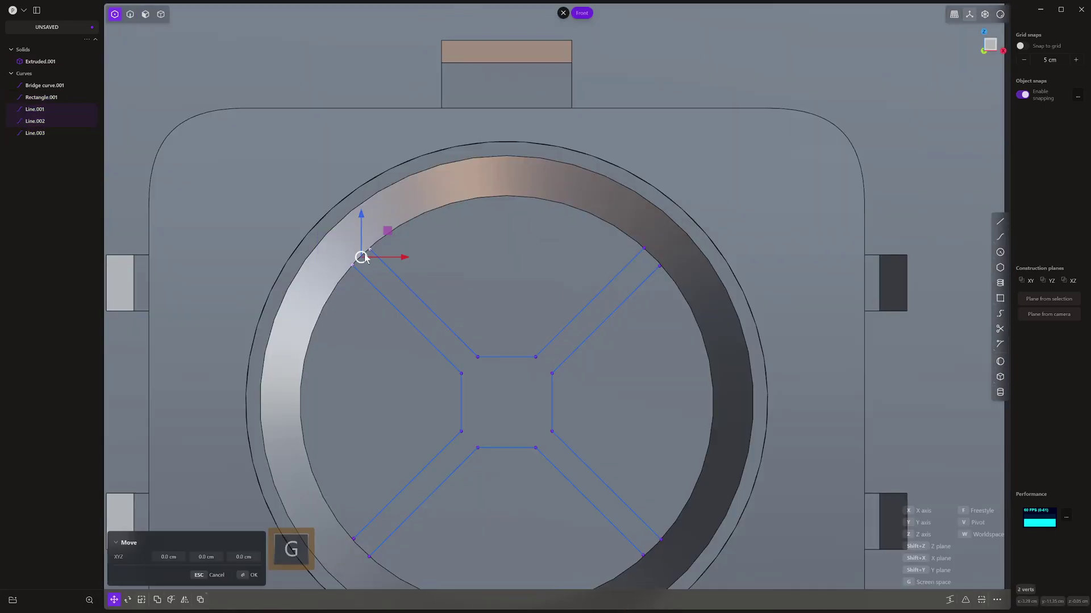
{"action": "type", "text": "fex"}
{"action": "left_click", "coordinate": [419, 450]}
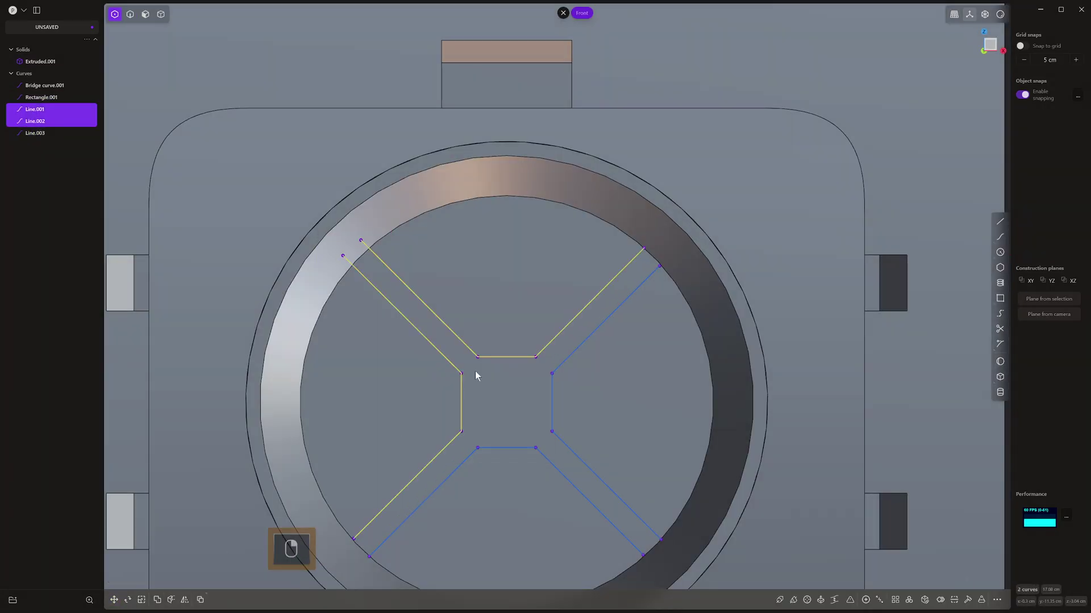
{"action": "key", "text": "2"}
{"action": "scroll", "coordinate": [530, 388], "scroll_direction": "down", "scroll_amount": 3}
{"action": "left_click", "coordinate": [555, 334]}
{"action": "key", "text": "e"}
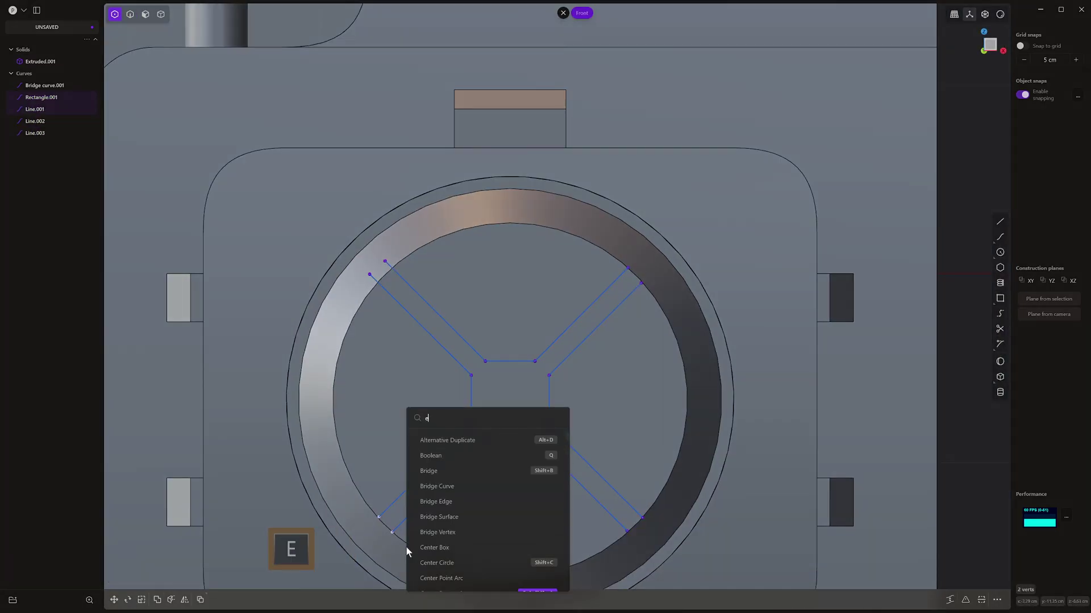
{"action": "left_click", "coordinate": [407, 547]}
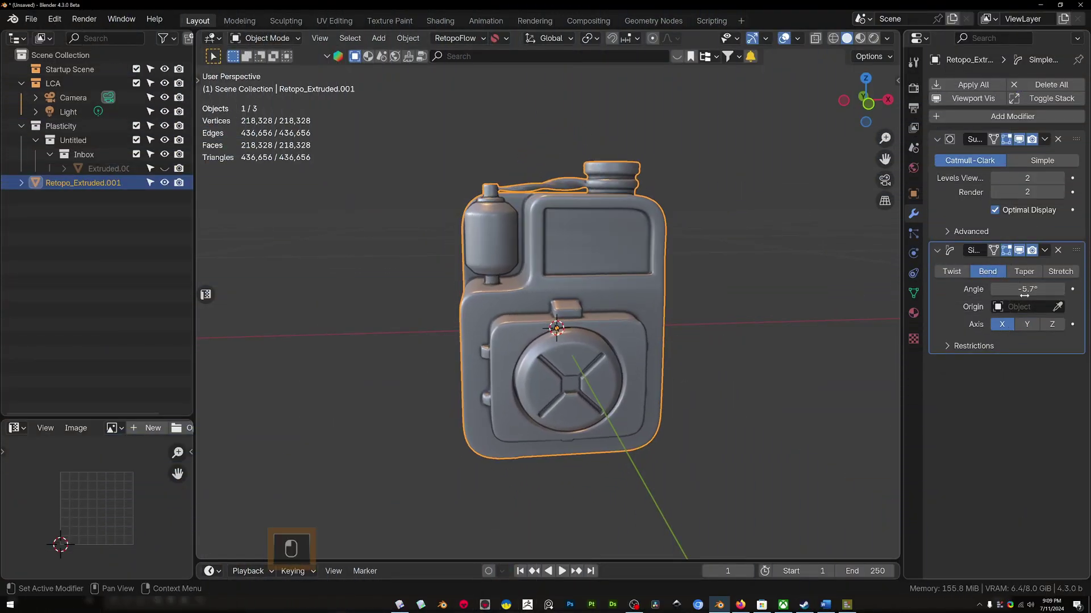
Step: Examine the cross-shaped recess in the door's disc from several angles
{"action": "middle_click_drag", "start_coordinate": [786, 359], "coordinate": [876, 348]}
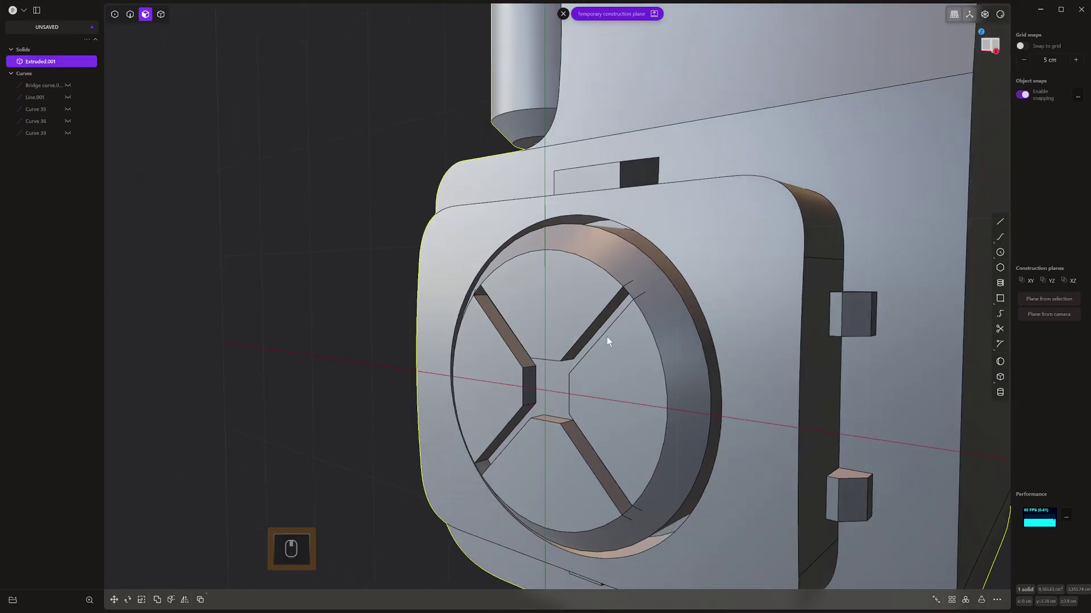
{"action": "scroll", "coordinate": [418, 304], "scroll_direction": "up", "scroll_amount": 3}
{"action": "key", "text": "Escape"}
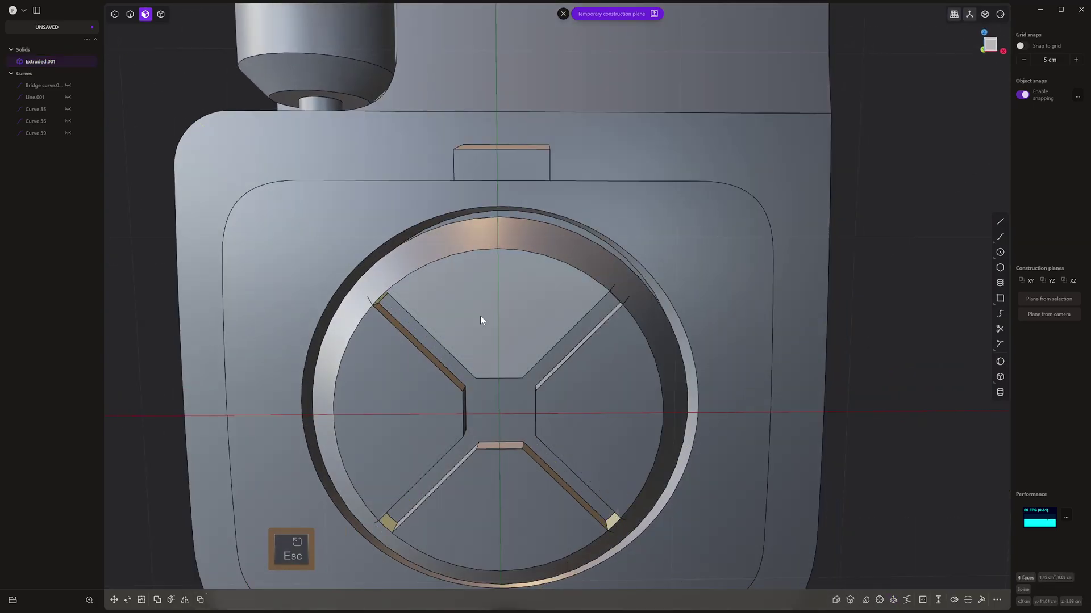
{"action": "scroll", "coordinate": [520, 287], "scroll_direction": "down", "scroll_amount": 5}
{"action": "left_click", "coordinate": [686, 284]}
{"action": "middle_click_drag", "start_coordinate": [520, 286], "coordinate": [557, 392]}
{"action": "scroll", "coordinate": [595, 417], "scroll_direction": "up", "scroll_amount": 5}
{"action": "scroll", "coordinate": [594, 417], "scroll_direction": "down", "scroll_amount": 7}
{"action": "middle_click_drag", "start_coordinate": [556, 392], "coordinate": [563, 303], "text": "shift"}
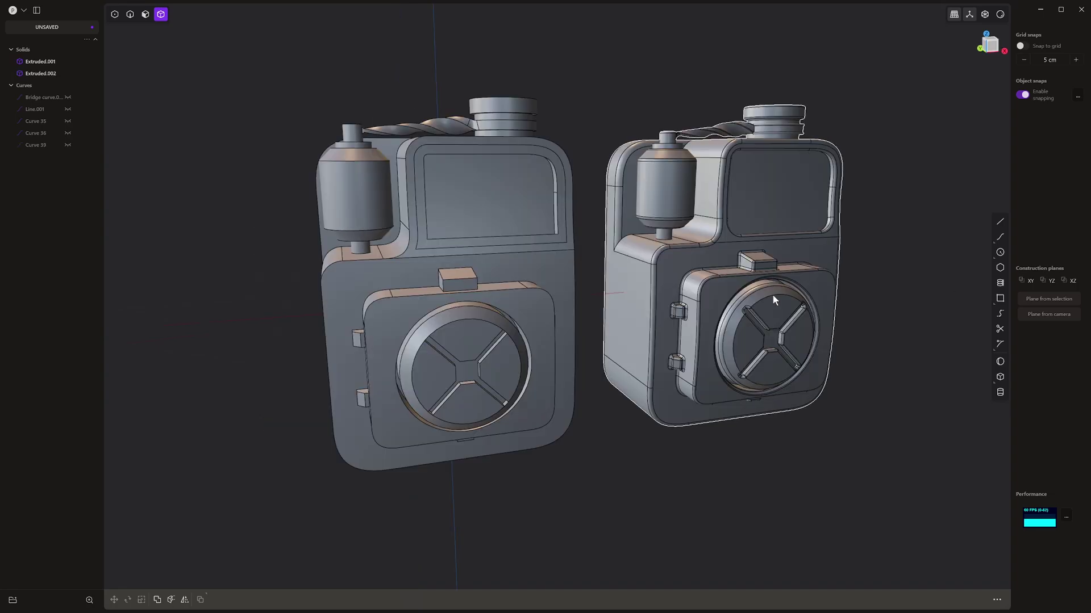
Step: Apply the glossy red matcap to compare the surfaces of the two models
{"action": "mouse_move", "coordinate": [778, 361]}
{"action": "middle_mouse_down"}
{"action": "mouse_move", "coordinate": [799, 369]}
{"action": "mouse_move", "coordinate": [766, 355]}
{"action": "mouse_move", "coordinate": [817, 369]}
{"action": "mouse_move", "coordinate": [725, 398]}
{"action": "mouse_move", "coordinate": [766, 369]}
{"action": "mouse_move", "coordinate": [712, 399]}
{"action": "mouse_move", "coordinate": [736, 361]}
{"action": "mouse_move", "coordinate": [555, 223]}
{"action": "mouse_move", "coordinate": [551, 236]}
{"action": "mouse_move", "coordinate": [599, 229]}
{"action": "mouse_move", "coordinate": [558, 214]}
{"action": "mouse_move", "coordinate": [521, 220]}
{"action": "mouse_move", "coordinate": [536, 254]}
{"action": "mouse_move", "coordinate": [586, 225]}
{"action": "mouse_move", "coordinate": [633, 161]}
{"action": "mouse_move", "coordinate": [543, 253]}
{"action": "mouse_move", "coordinate": [582, 194]}
{"action": "mouse_move", "coordinate": [488, 239]}
{"action": "middle_mouse_up"}
{"action": "mouse_move", "coordinate": [871, 161]}
{"action": "middle_mouse_down", "text": "shift"}
{"action": "mouse_move", "coordinate": [613, 208]}
{"action": "mouse_move", "coordinate": [652, 207]}
{"action": "mouse_move", "coordinate": [665, 221]}
{"action": "mouse_move", "coordinate": [649, 258]}
{"action": "mouse_move", "coordinate": [800, 193]}
{"action": "mouse_move", "coordinate": [769, 170]}
{"action": "mouse_move", "coordinate": [922, 39]}
{"action": "middle_mouse_up", "text": "shift"}
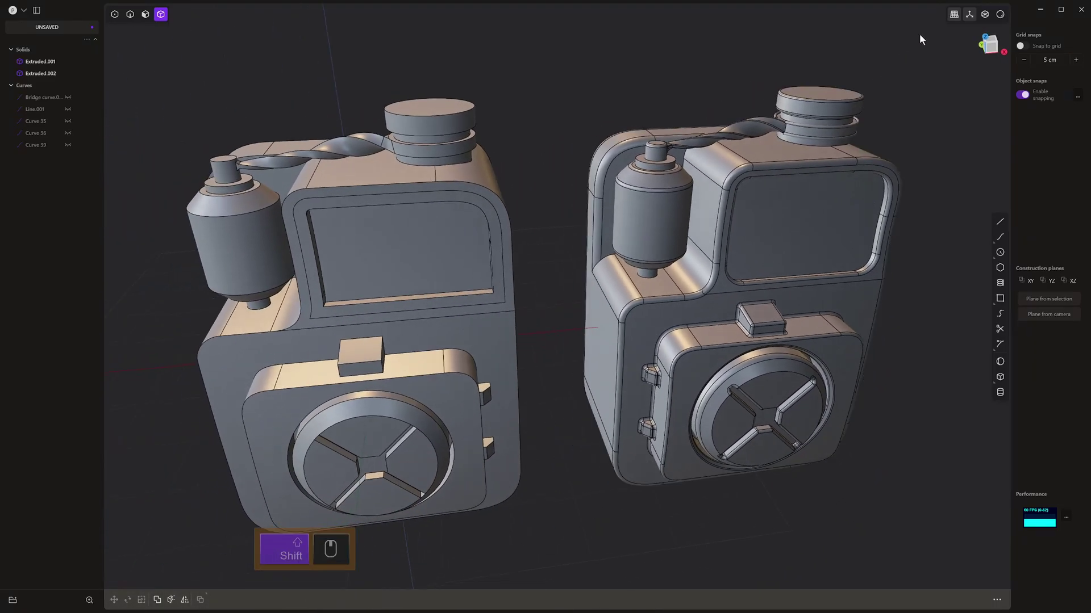
{"action": "left_click", "coordinate": [1000, 15]}
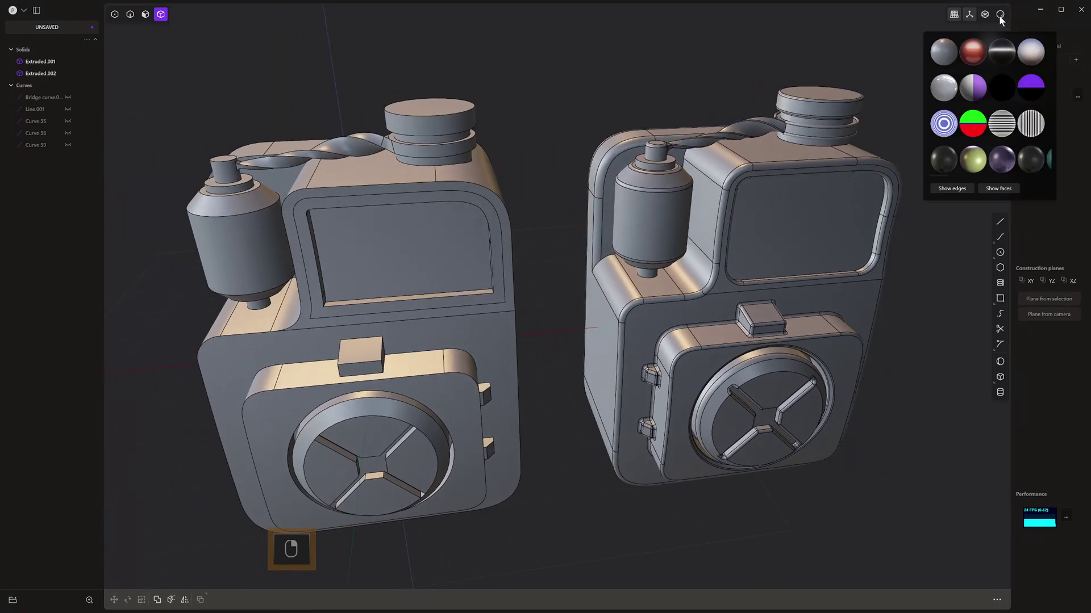
{"action": "left_click", "coordinate": [976, 50]}
{"action": "middle_click_drag", "start_coordinate": [800, 132], "coordinate": [810, 142]}
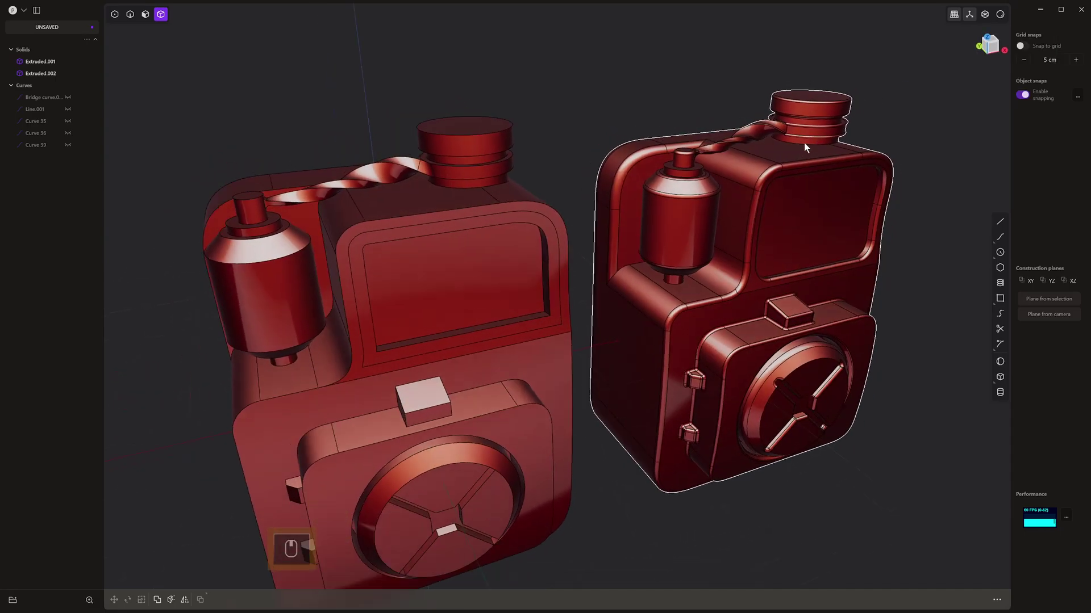
Step: Hide the edge lines on both models and compare their red surfaces from several angles
{"action": "scroll", "coordinate": [806, 146], "scroll_direction": "down", "scroll_amount": 1}
{"action": "key", "text": "alt+q"}
{"action": "scroll", "coordinate": [749, 225], "scroll_direction": "down", "scroll_amount": 4}
{"action": "middle_click_drag", "start_coordinate": [760, 219], "coordinate": [763, 178], "text": "shift"}
{"action": "middle_click_drag", "start_coordinate": [616, 242], "coordinate": [783, 131]}
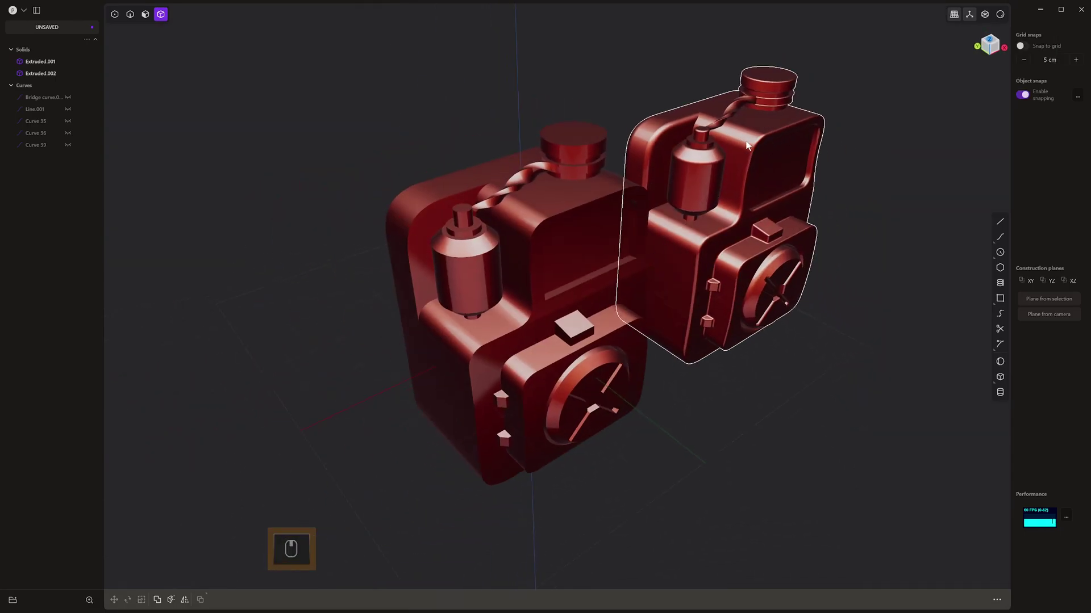
{"action": "middle_click_drag", "start_coordinate": [692, 268], "coordinate": [568, 306]}
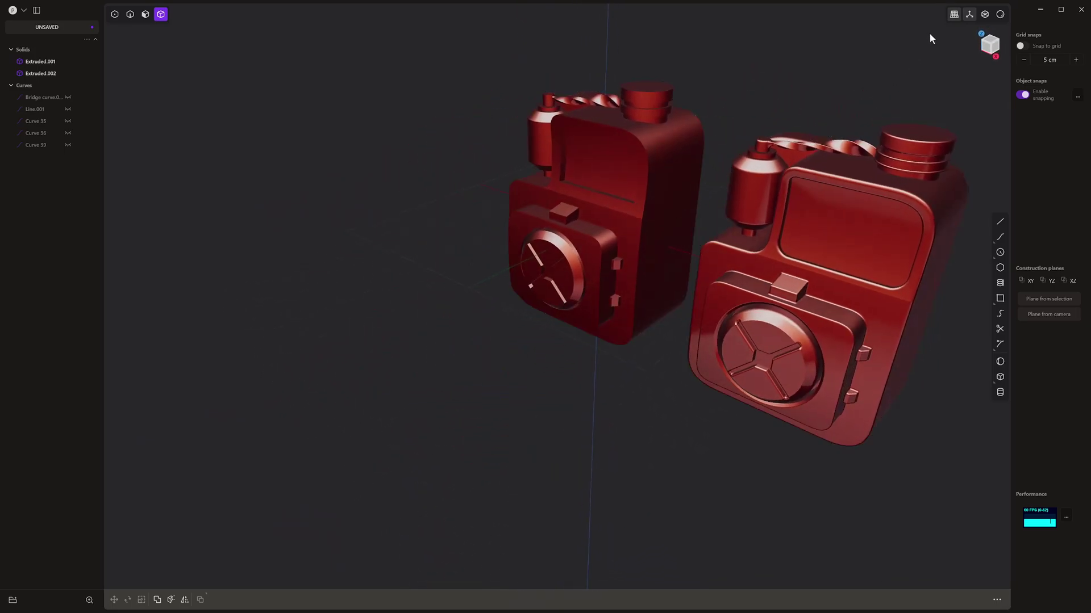
Step: Apply the dark metallic matcap and compare the reflections on both models from several angles
{"action": "left_click", "coordinate": [1000, 15]}
{"action": "left_click", "coordinate": [996, 58]}
{"action": "middle_click_drag", "start_coordinate": [795, 148], "coordinate": [678, 101]}
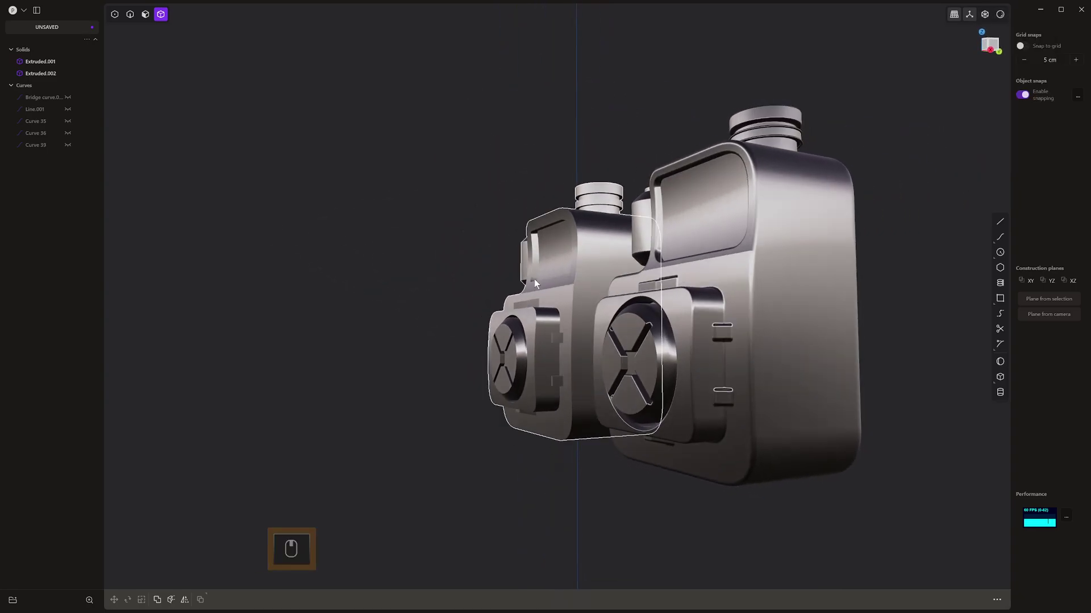
{"action": "middle_click_drag", "start_coordinate": [537, 279], "coordinate": [589, 365]}
{"action": "middle_click_drag", "start_coordinate": [589, 366], "coordinate": [658, 342]}
{"action": "scroll", "coordinate": [659, 296], "scroll_direction": "up", "scroll_amount": 8}
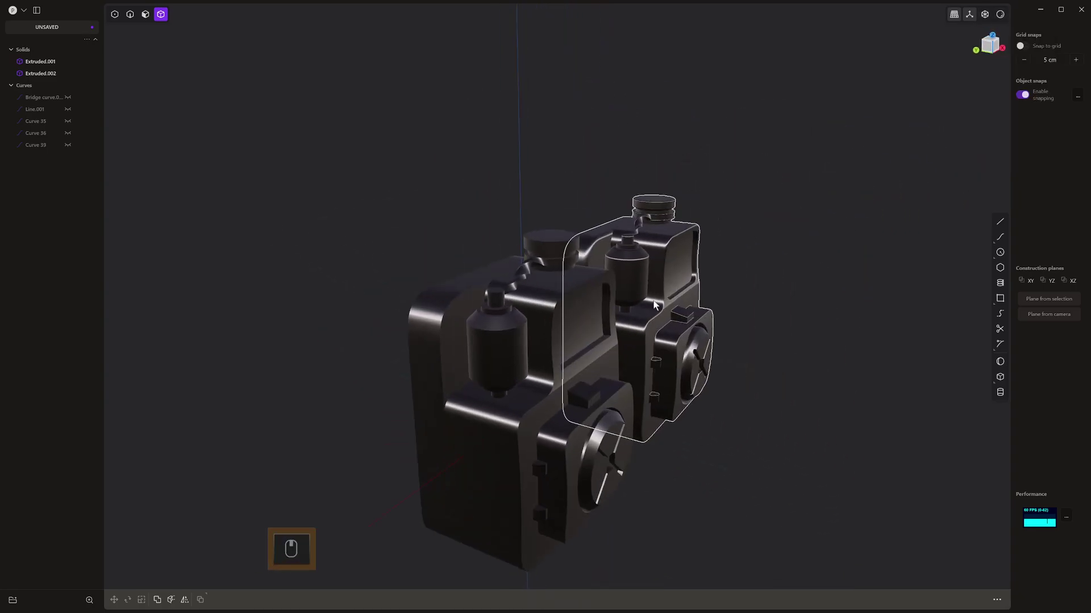
{"action": "middle_click_drag", "start_coordinate": [663, 278], "coordinate": [690, 267]}
{"action": "middle_click_drag", "start_coordinate": [691, 267], "coordinate": [656, 232], "text": "shift"}
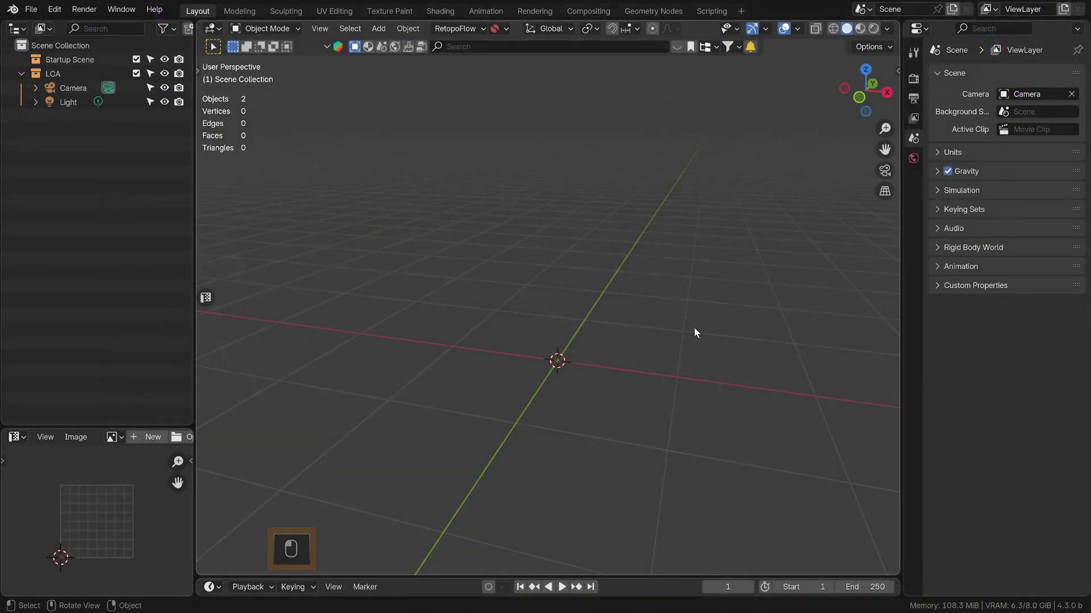
Step: Switch to Blender and import both visible models over the Plasticity bridge by refreshing its list of items
{"action": "scroll", "coordinate": [624, 291], "scroll_direction": "down", "scroll_amount": 2}
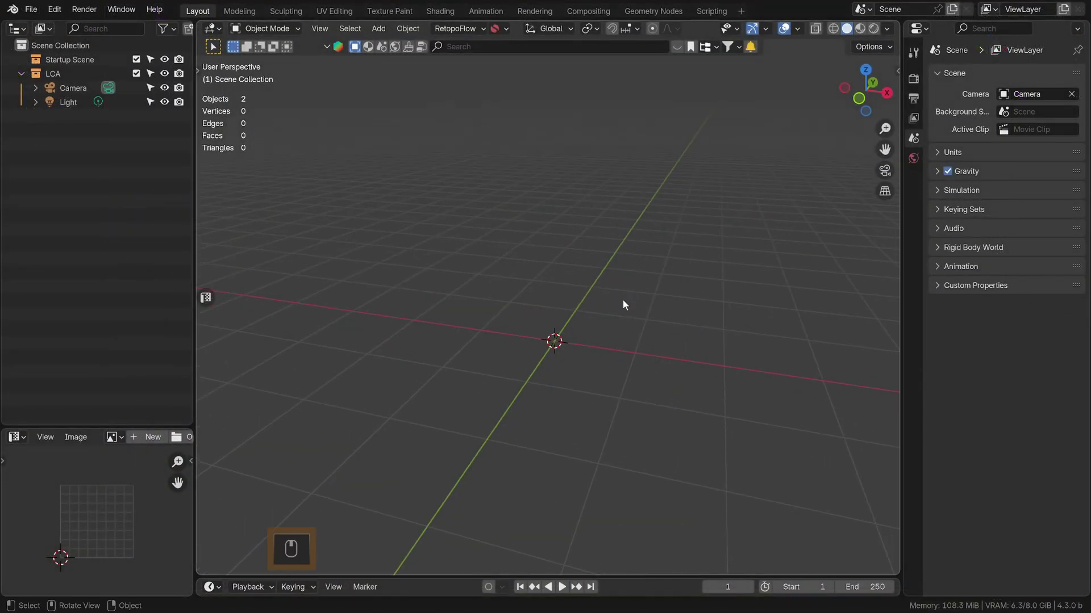
{"action": "key", "text": "n"}
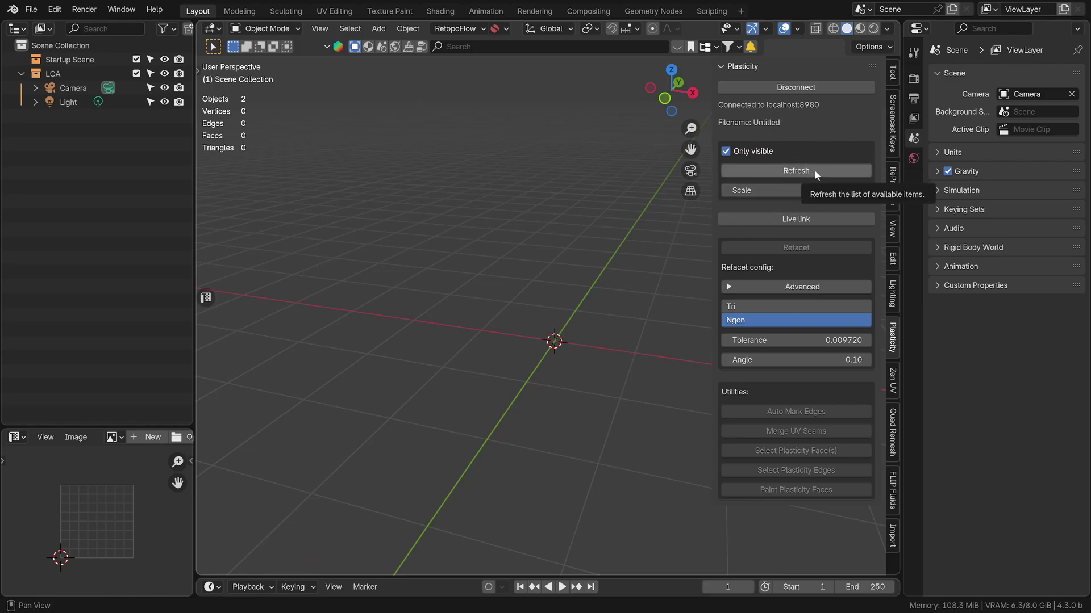
{"action": "left_click", "coordinate": [784, 172]}
{"action": "scroll", "coordinate": [543, 422], "scroll_direction": "up", "scroll_amount": 3}
{"action": "middle_click_drag", "start_coordinate": [543, 421], "coordinate": [520, 300], "text": "shift"}
{"action": "scroll", "coordinate": [520, 300], "scroll_direction": "up", "scroll_amount": 2}
{"action": "middle_click_drag", "start_coordinate": [520, 300], "coordinate": [558, 294]}
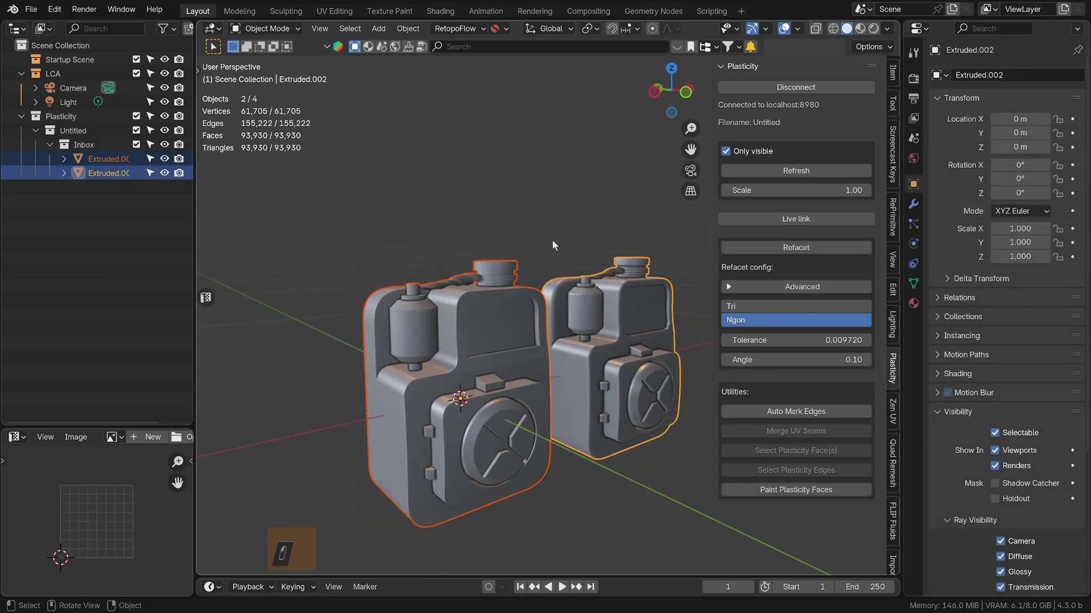
Step: Select both imported models, show their wireframes, and refacet them as triangles with the Tri option
{"action": "left_click", "coordinate": [550, 244]}
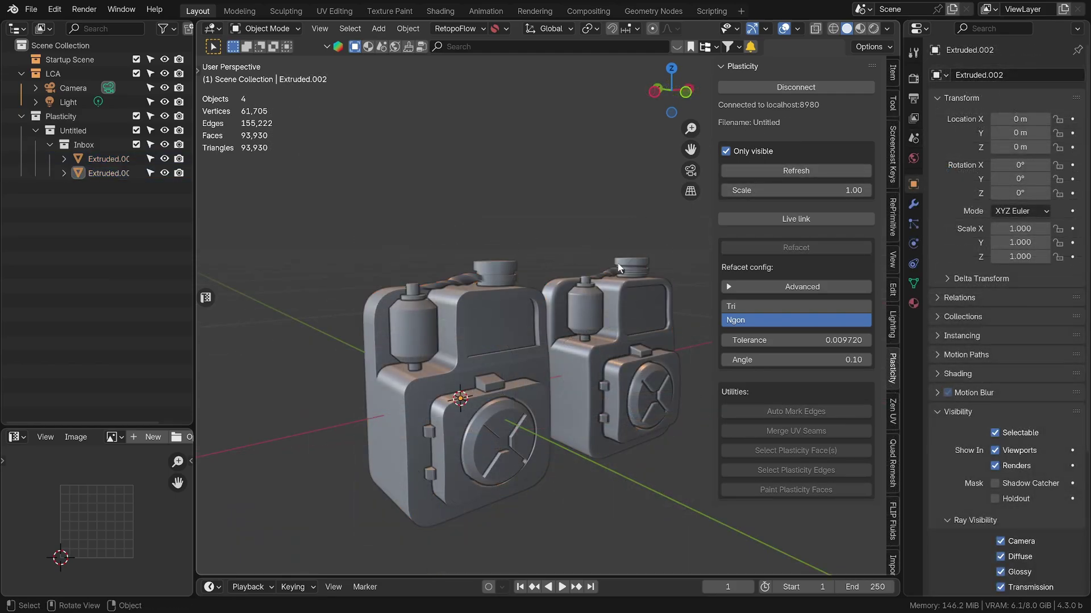
{"action": "left_click", "coordinate": [506, 405]}
{"action": "left_click", "coordinate": [635, 352], "text": "shift"}
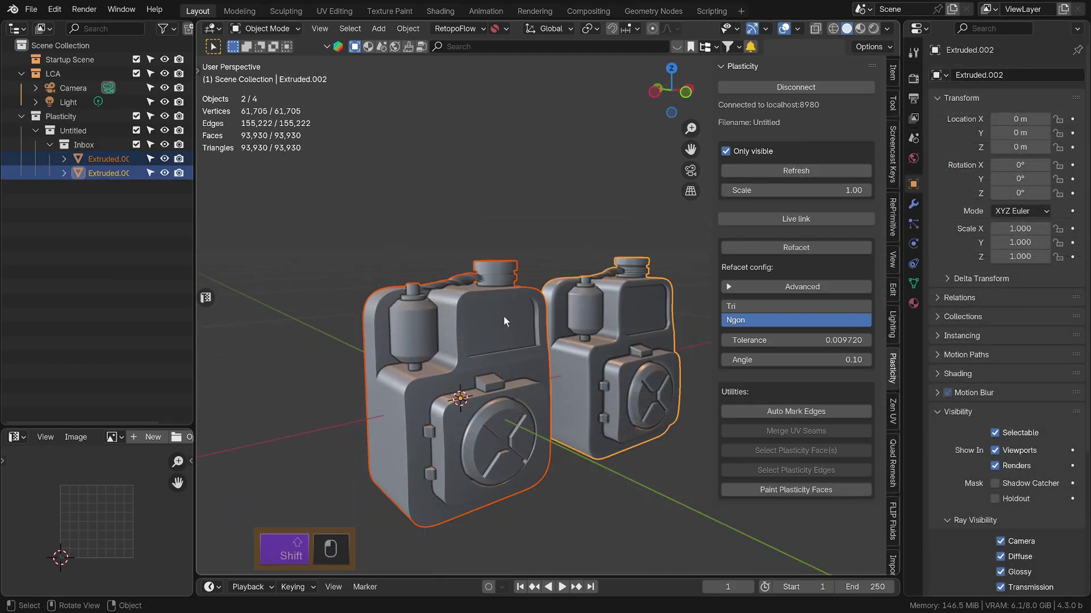
{"action": "middle_click_drag", "start_coordinate": [499, 322], "coordinate": [517, 363]}
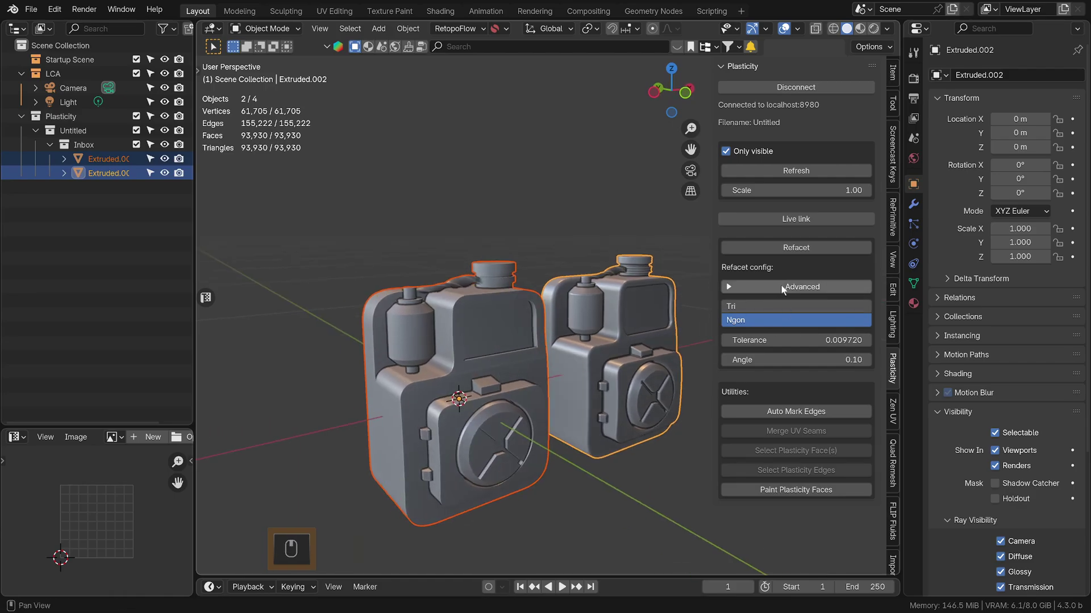
{"action": "left_click", "coordinate": [774, 304]}
{"action": "key", "text": "q"}
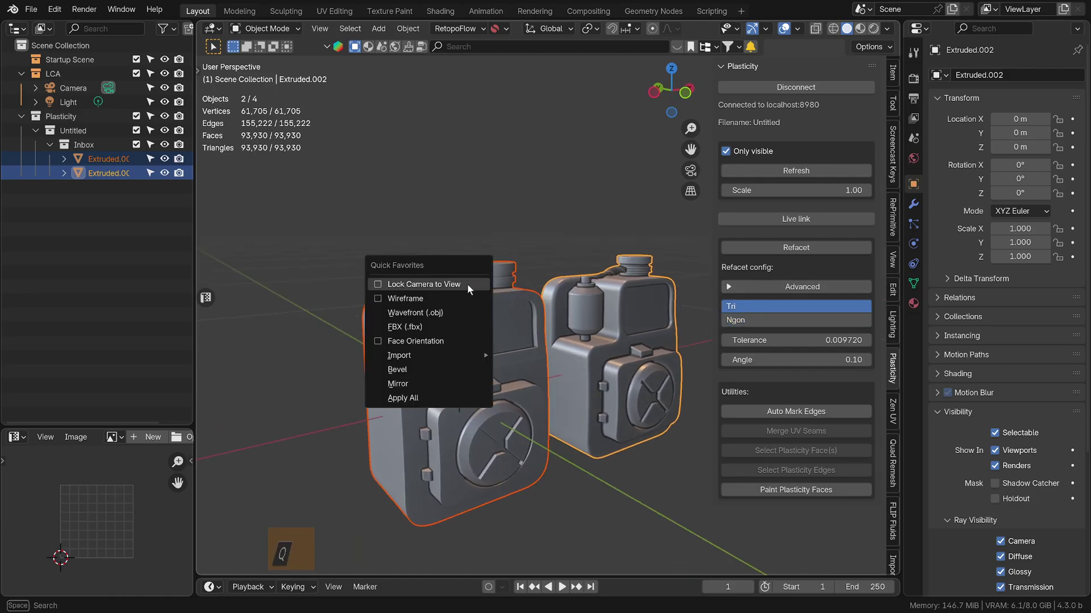
{"action": "left_click", "coordinate": [458, 292]}
{"action": "middle_click_drag", "start_coordinate": [665, 289], "coordinate": [607, 323]}
{"action": "left_click", "coordinate": [830, 248]}
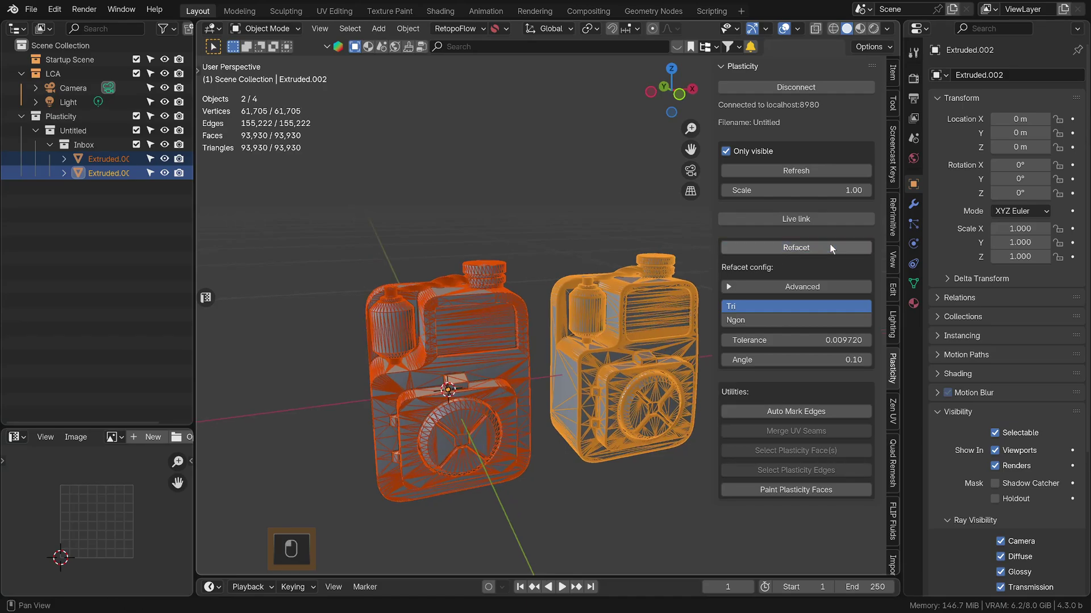
{"action": "scroll", "coordinate": [572, 347], "scroll_direction": "up", "scroll_amount": 5}
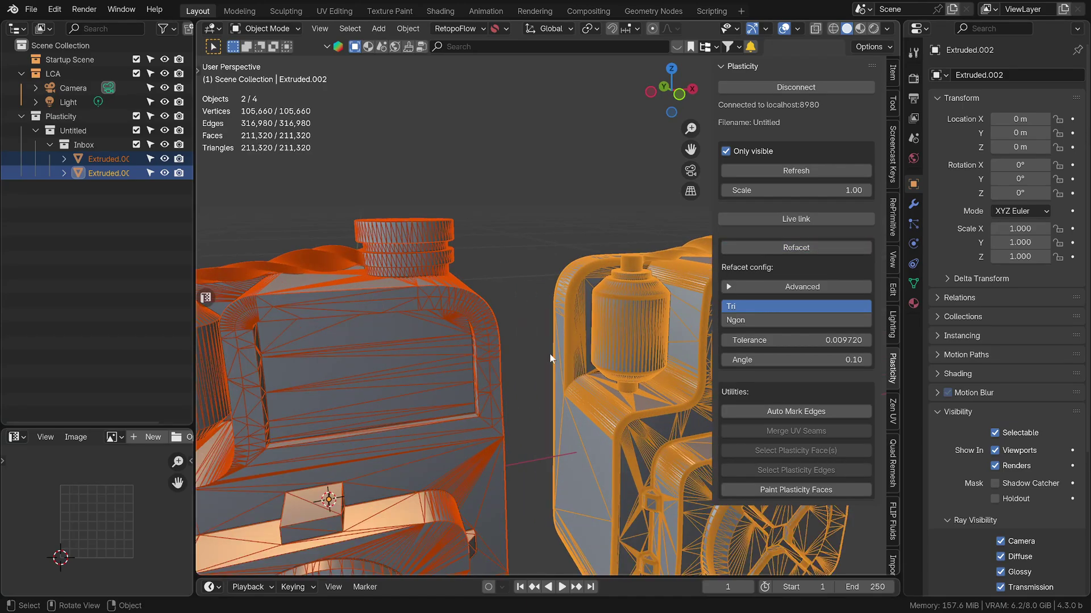
{"action": "scroll", "coordinate": [529, 362], "scroll_direction": "down", "scroll_amount": 3}
{"action": "middle_click_drag", "start_coordinate": [500, 359], "coordinate": [528, 339]}
Step: Refacet both models with the Ngon option and hide the wireframe overlay
{"action": "left_click", "coordinate": [784, 318]}
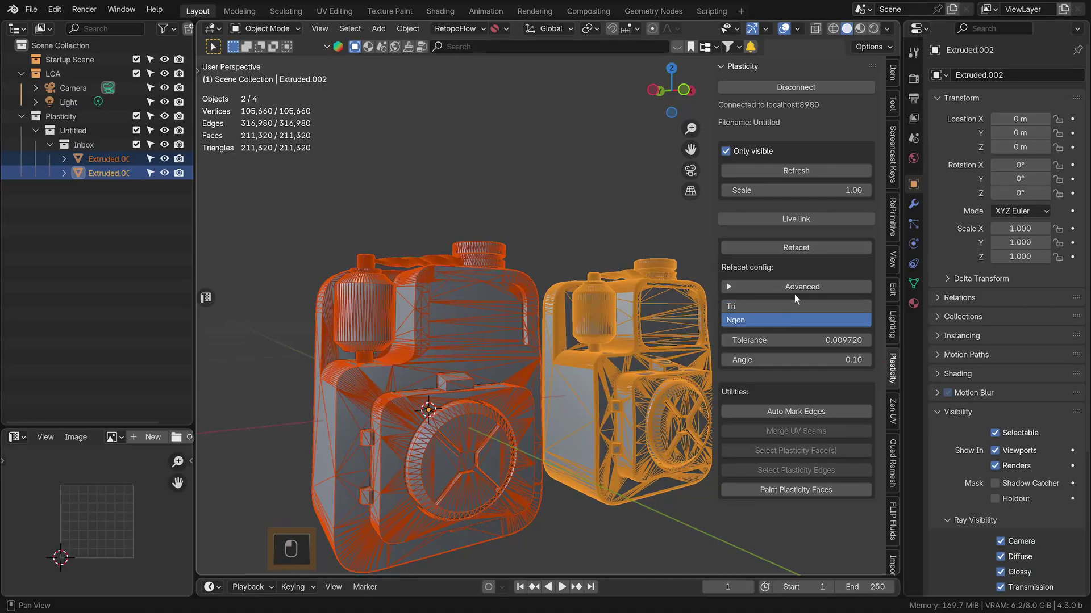
{"action": "left_click", "coordinate": [810, 249]}
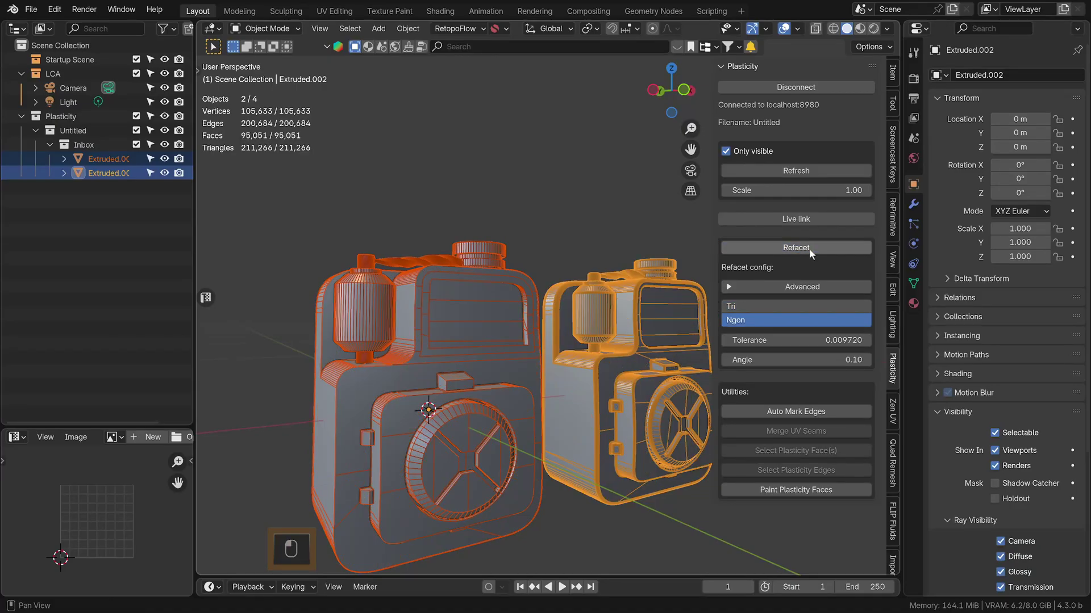
{"action": "middle_click_drag", "start_coordinate": [585, 393], "coordinate": [552, 341]}
{"action": "key", "text": "q"}
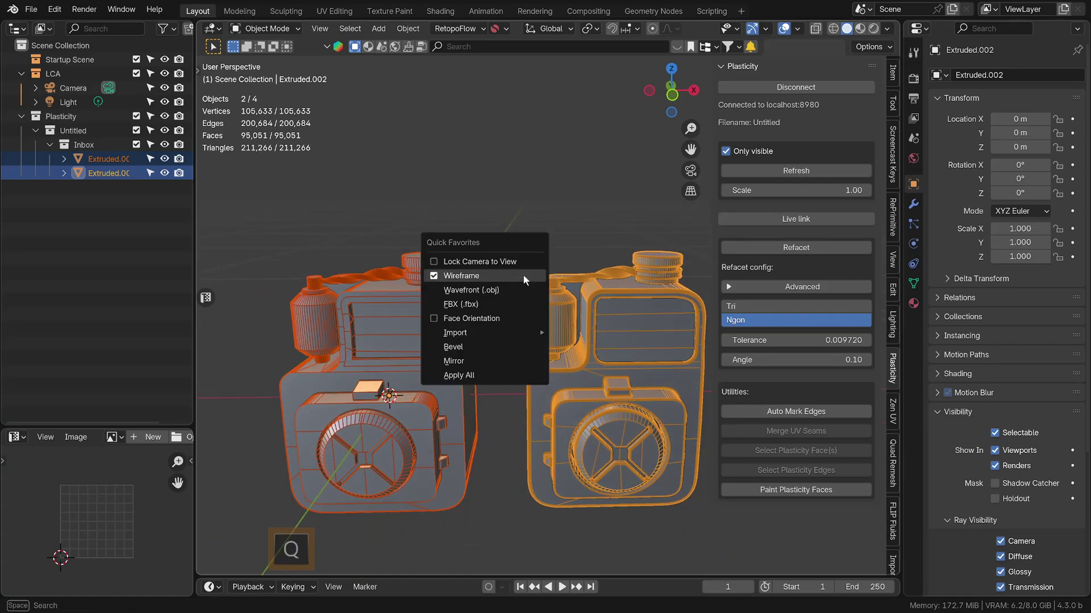
{"action": "left_click", "coordinate": [523, 275]}
{"action": "middle_click_drag", "start_coordinate": [523, 275], "coordinate": [514, 333]}
Step: Compare the mesh statistics of the sharp-edged and bevelled models by selecting each one in turn
{"action": "left_click", "coordinate": [484, 335]}
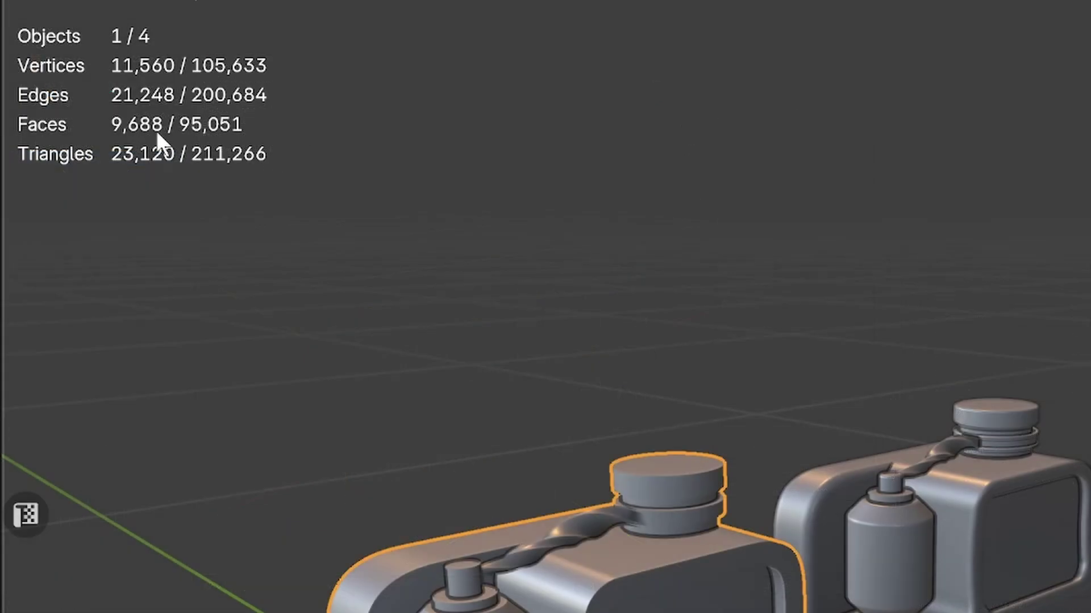
{"action": "left_click", "coordinate": [891, 517]}
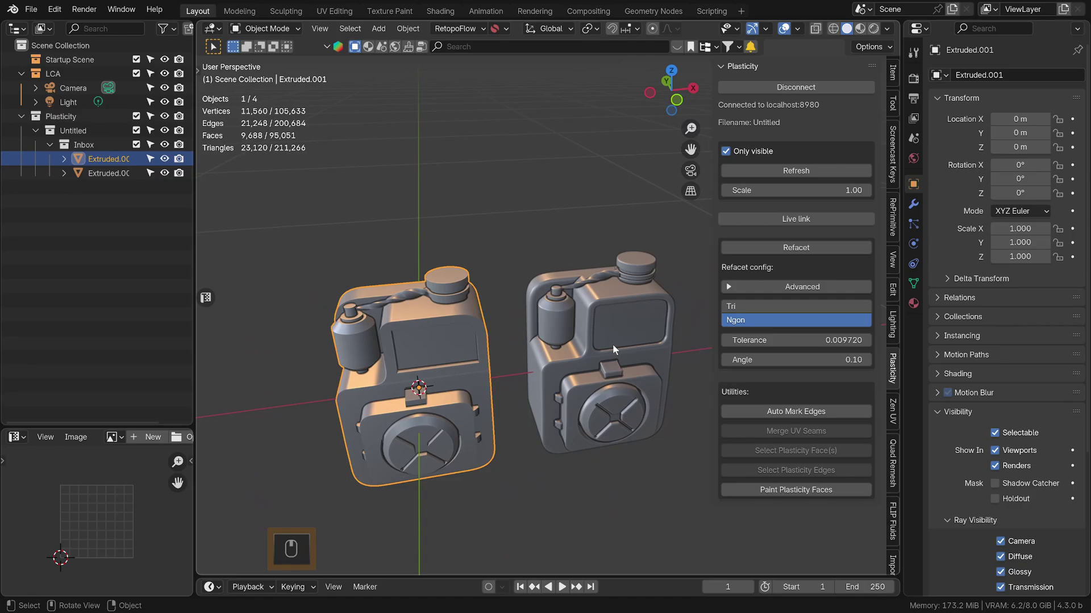
{"action": "left_click", "coordinate": [612, 344]}
{"action": "scroll", "coordinate": [602, 360], "scroll_direction": "up", "scroll_amount": 2}
{"action": "scroll", "coordinate": [602, 359], "scroll_direction": "down", "scroll_amount": 1}
{"action": "middle_click_drag", "start_coordinate": [602, 360], "coordinate": [637, 340]}
{"action": "middle_click_drag", "start_coordinate": [560, 333], "coordinate": [538, 333]}
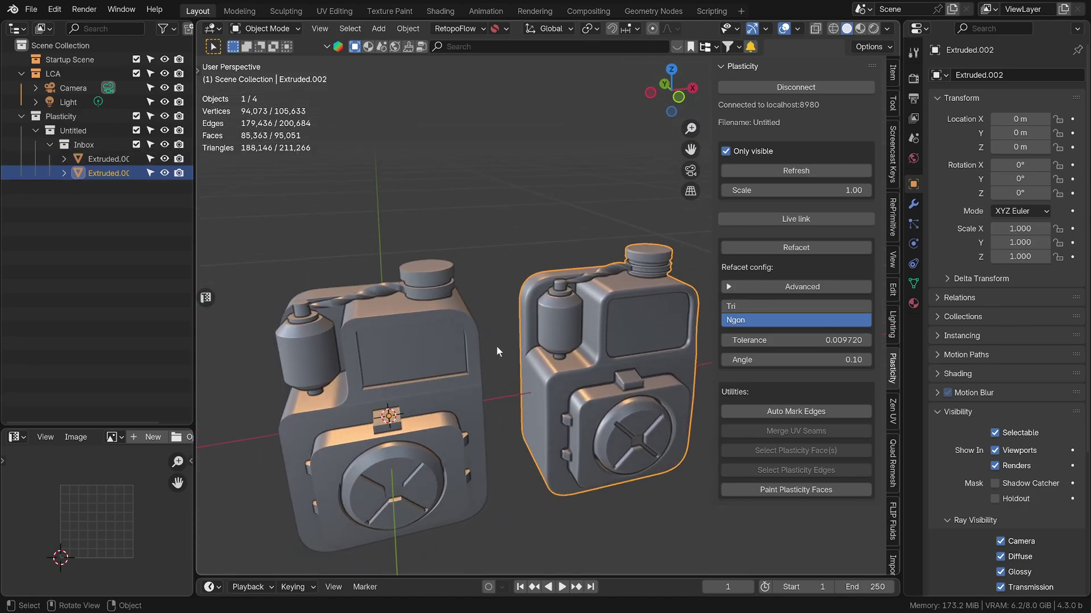
{"action": "left_click", "coordinate": [457, 333]}
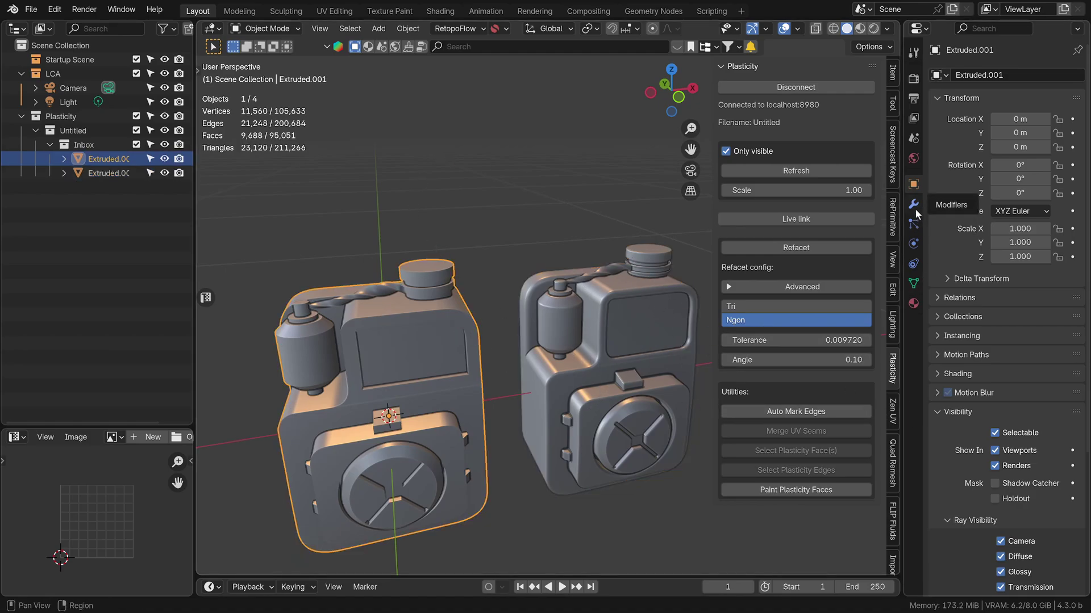
Step: Add a Remesh modifier to the bevelled model
{"action": "left_click", "coordinate": [665, 304]}
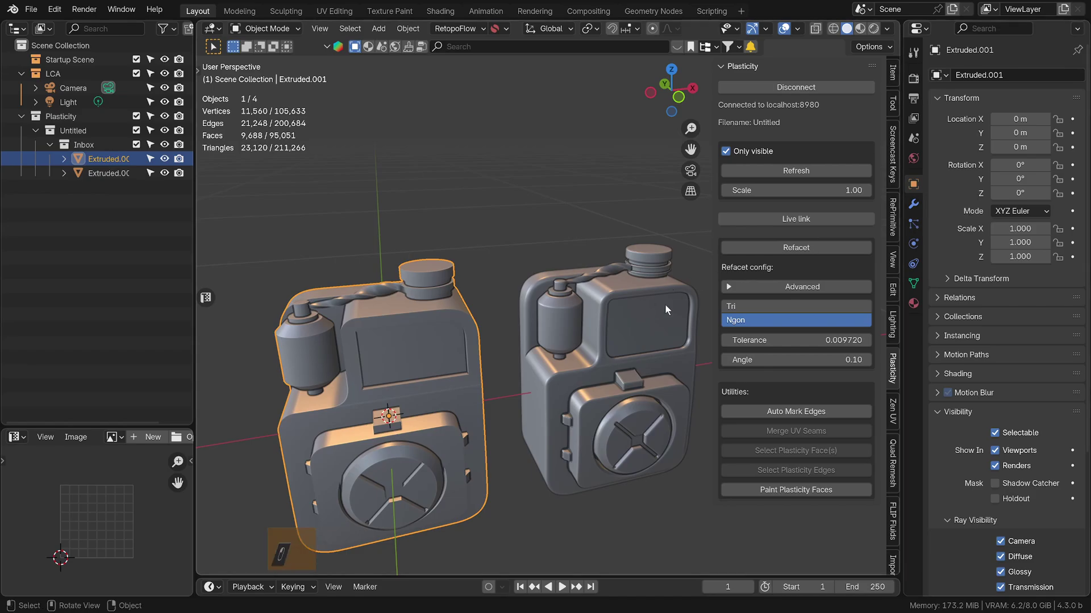
{"action": "left_click", "coordinate": [913, 204]}
{"action": "left_click", "coordinate": [992, 78]}
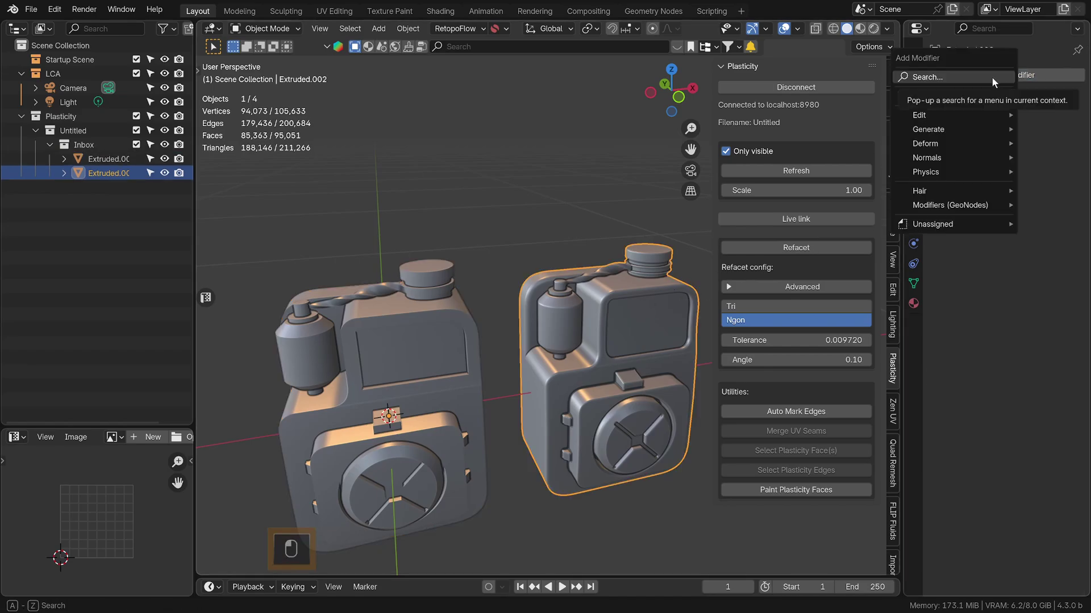
{"action": "type", "text": "reme"}
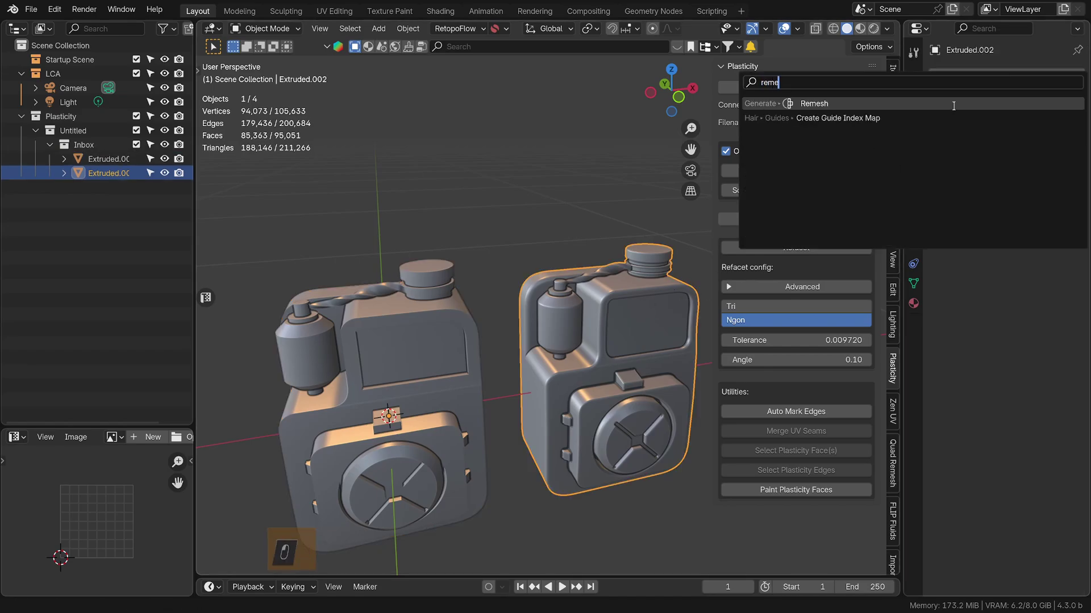
{"action": "left_click", "coordinate": [953, 106]}
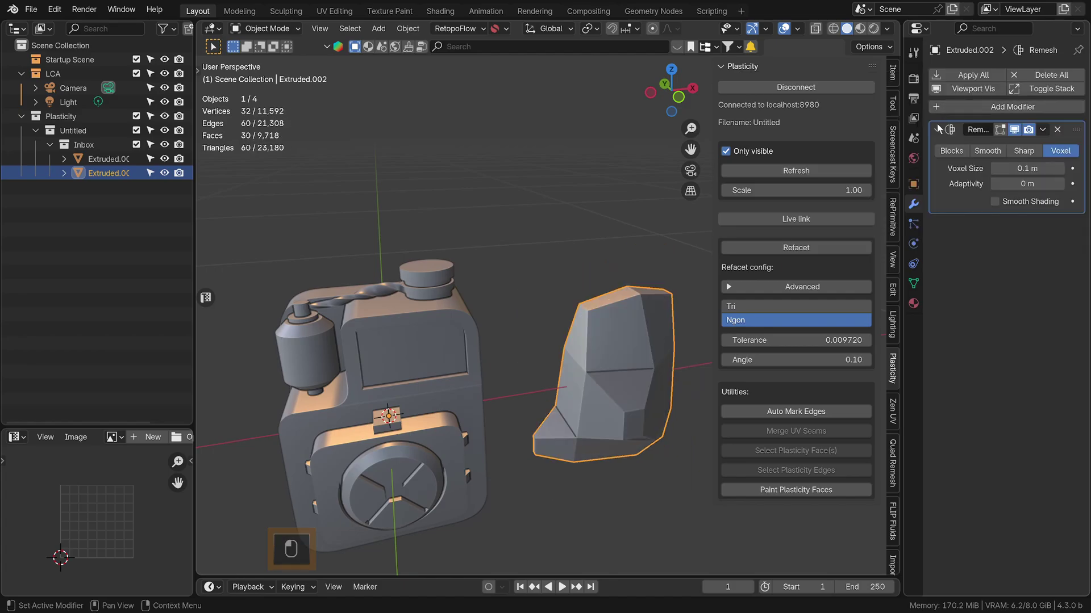
Step: Set the Remesh modifier to Smooth mode with an octree depth of 8 and show the wireframe
{"action": "left_click", "coordinate": [994, 152]}
{"action": "scroll", "coordinate": [600, 327], "scroll_direction": "up", "scroll_amount": 2}
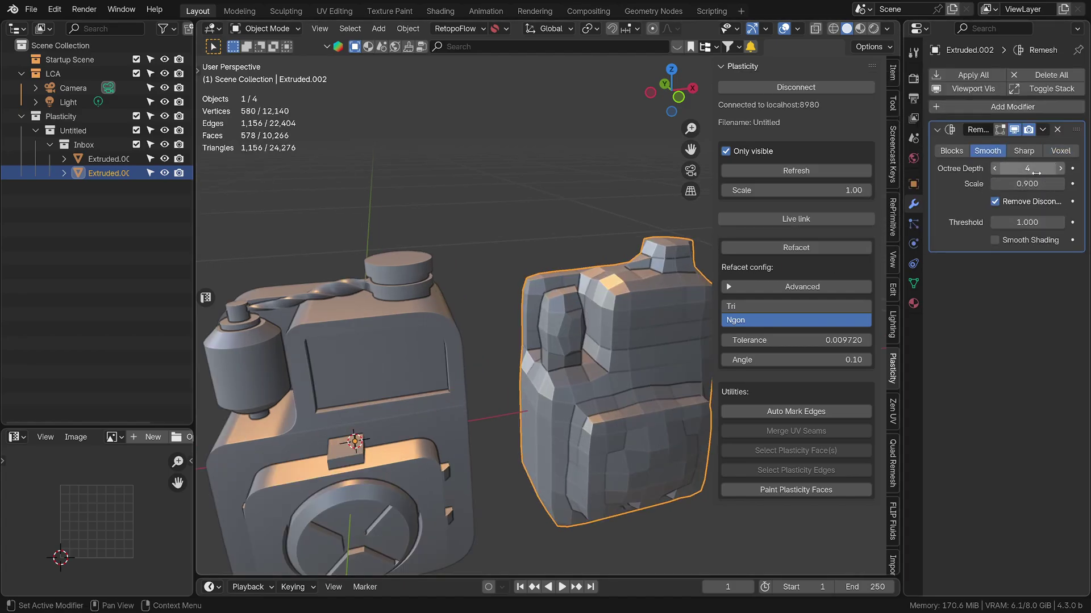
{"action": "key", "text": "q"}
{"action": "left_click", "coordinate": [588, 239]}
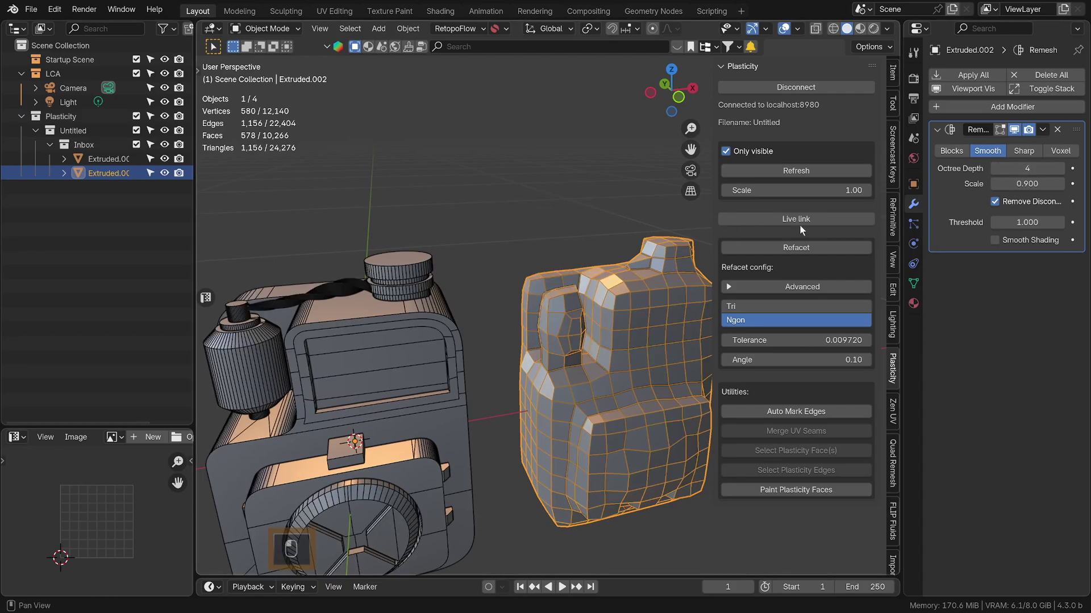
{"action": "left_click", "coordinate": [1059, 169]}
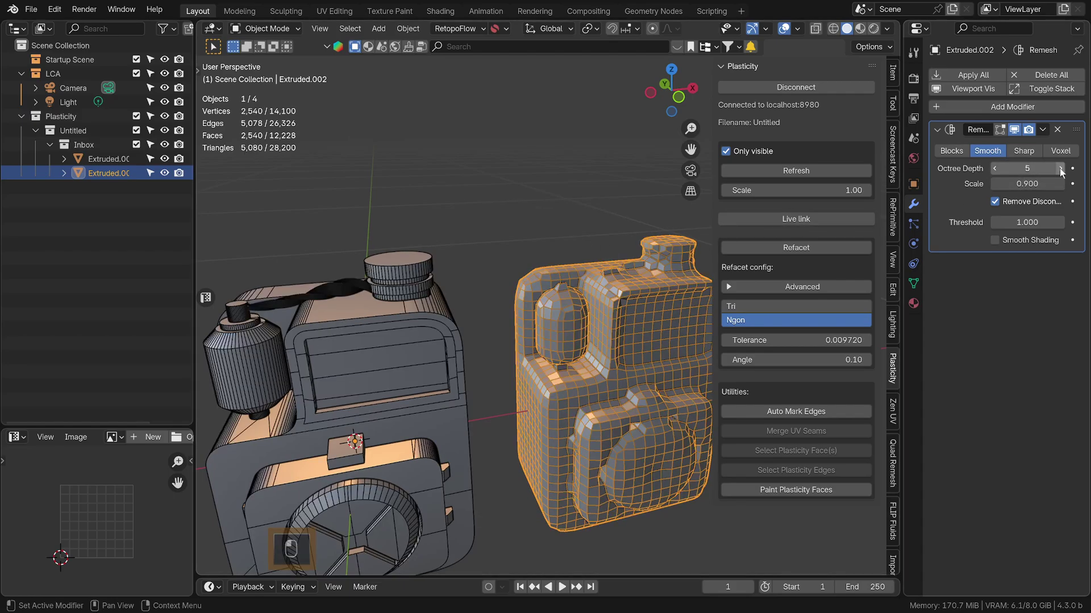
{"action": "left_click", "coordinate": [1060, 169]}
{"action": "left_click", "coordinate": [1060, 169]}
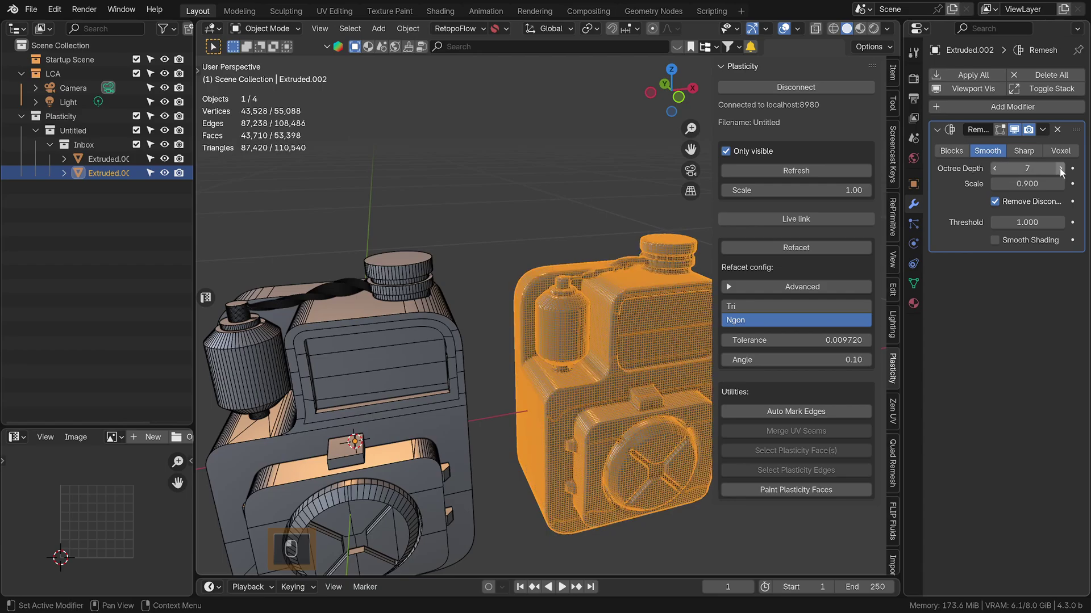
{"action": "left_click", "coordinate": [1059, 169]}
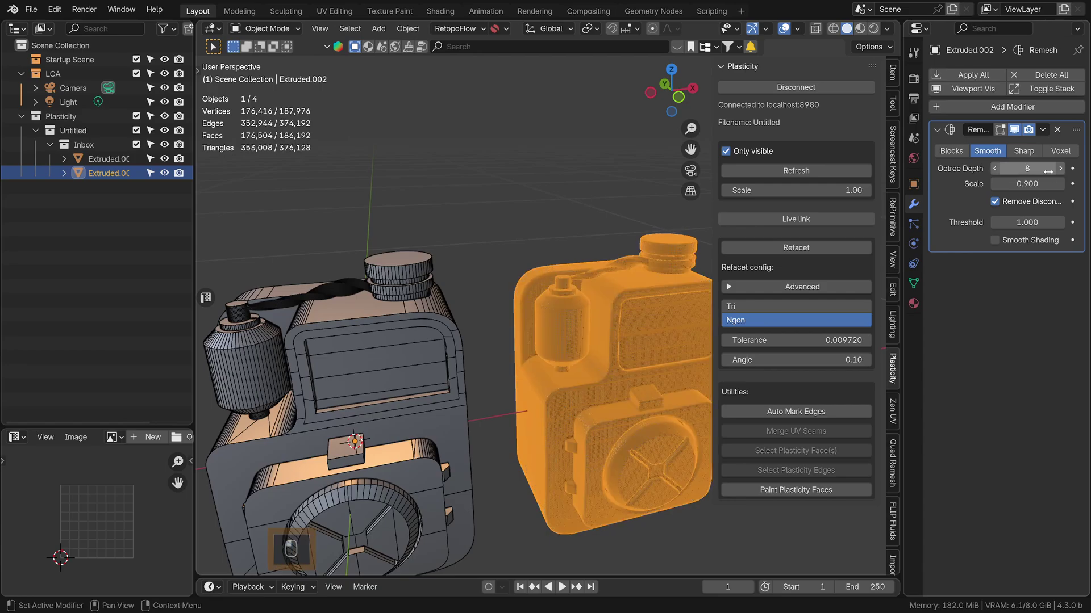
Step: Hide the wireframe and try the Remesh modifier's Blocks mode before returning it to Smooth
{"action": "scroll", "coordinate": [638, 322], "scroll_direction": "up", "scroll_amount": 3}
{"action": "scroll", "coordinate": [622, 314], "scroll_direction": "down", "scroll_amount": 4}
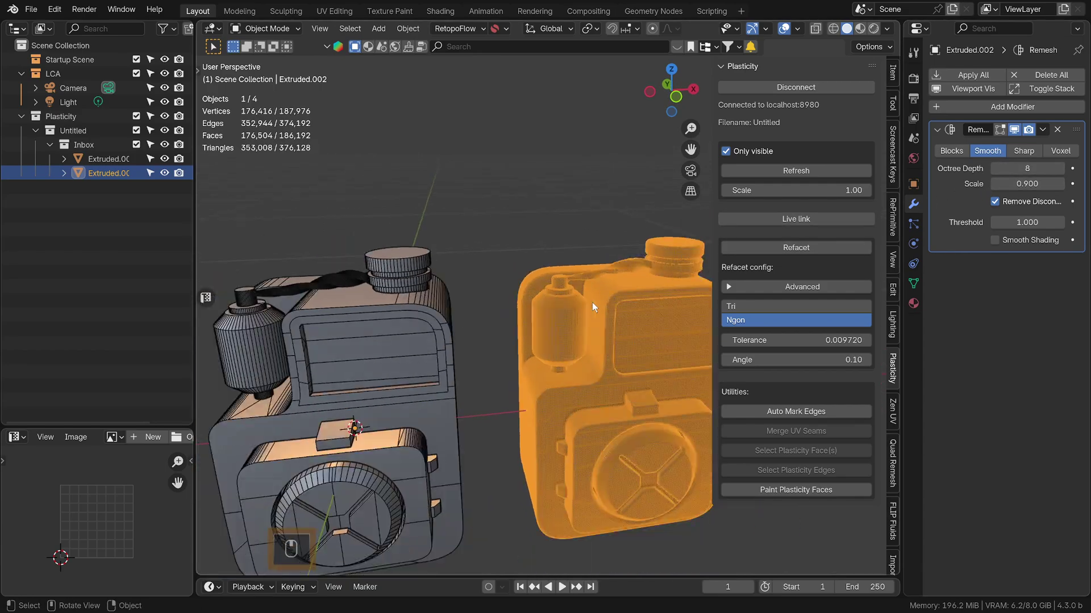
{"action": "key", "text": "q"}
{"action": "left_click", "coordinate": [592, 303]}
{"action": "middle_click_drag", "start_coordinate": [598, 335], "coordinate": [648, 352]}
{"action": "left_click", "coordinate": [962, 149]}
{"action": "scroll", "coordinate": [649, 358], "scroll_direction": "up", "scroll_amount": 1}
{"action": "left_click", "coordinate": [985, 152]}
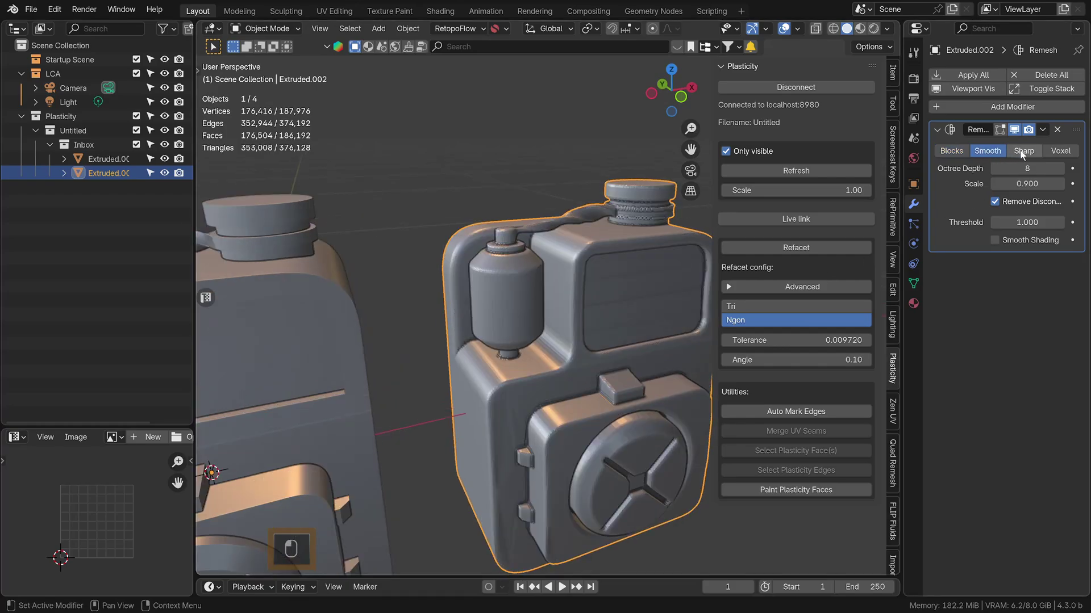
Step: Set the Remesh modifier to Voxel mode with a voxel size of 0.00344 m and an adaptivity of 0.02 m, with the wireframe shown
{"action": "left_click", "coordinate": [1054, 153]}
{"action": "left_click_drag", "start_coordinate": [1027, 168], "coordinate": [835, 191]}
{"action": "right_click", "coordinate": [648, 192]}
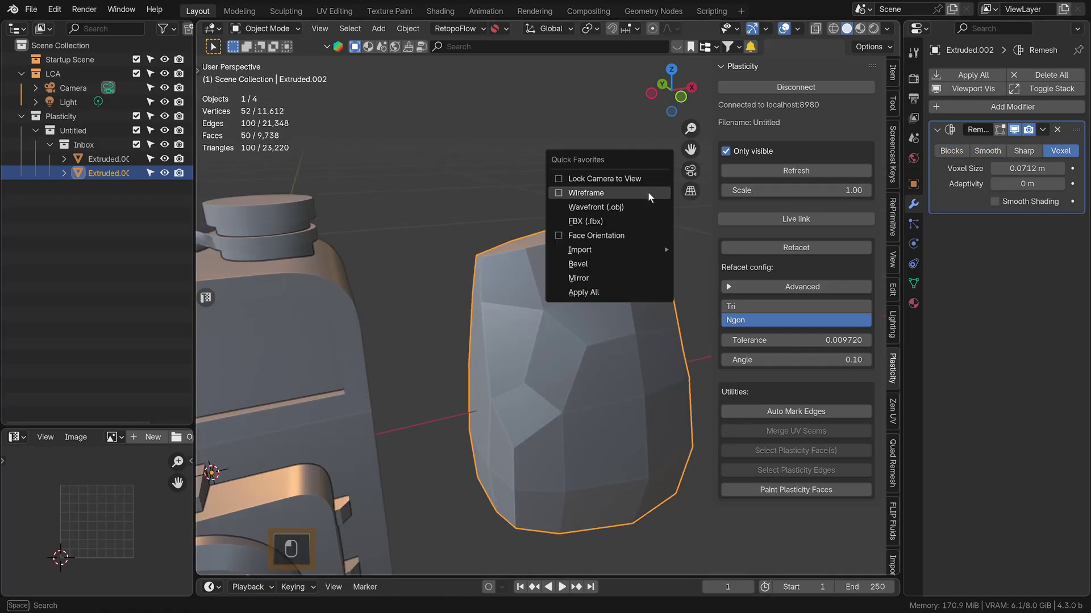
{"action": "left_click", "coordinate": [647, 192]}
{"action": "left_click_drag", "start_coordinate": [1027, 168], "coordinate": [943, 168]}
{"action": "left_click_drag", "start_coordinate": [574, 196], "coordinate": [147, 209]}
{"action": "mouse_move", "coordinate": [1027, 184]}
{"action": "left_mouse_down"}
{"action": "mouse_move", "coordinate": [1061, 184]}
{"action": "mouse_move", "coordinate": [1004, 169]}
{"action": "mouse_move", "coordinate": [1010, 184]}
{"action": "left_mouse_up"}
{"action": "scroll", "coordinate": [643, 253], "scroll_direction": "down", "scroll_amount": 5}
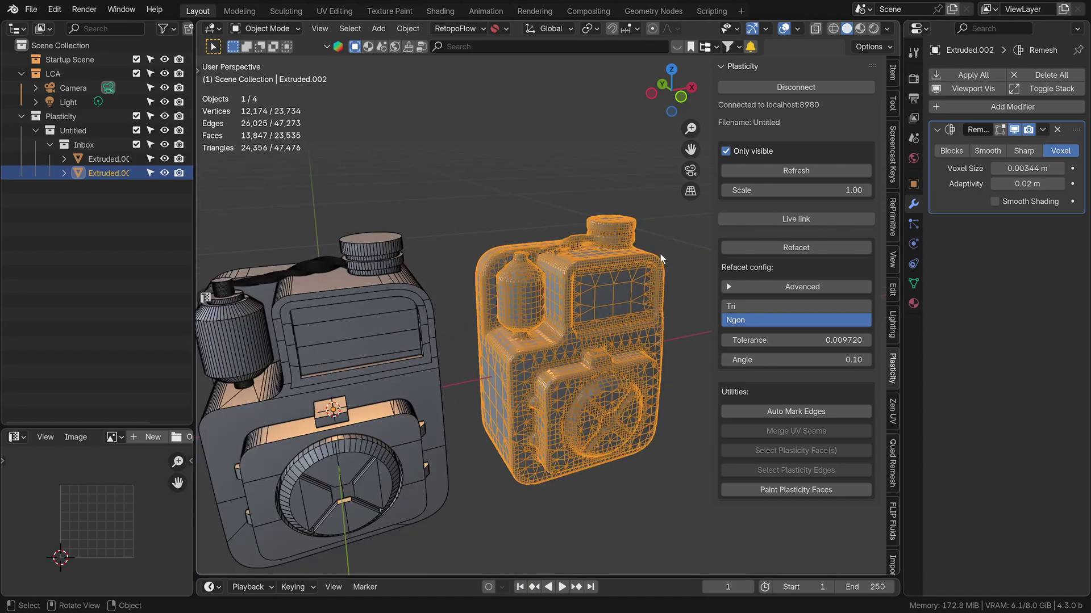
Step: Hide the wireframe, shade the remeshed model smooth, and enable Smooth Shading in the Remesh modifier
{"action": "key", "text": "q"}
{"action": "left_click", "coordinate": [644, 254]}
{"action": "middle_click_drag", "start_coordinate": [644, 254], "coordinate": [687, 237]}
{"action": "right_click", "coordinate": [631, 257]}
{"action": "left_click", "coordinate": [628, 259]}
{"action": "left_click", "coordinate": [994, 201]}
{"action": "mouse_move", "coordinate": [568, 273]}
{"action": "middle_mouse_down"}
{"action": "mouse_move", "coordinate": [429, 292]}
{"action": "mouse_move", "coordinate": [591, 341]}
{"action": "middle_mouse_up"}
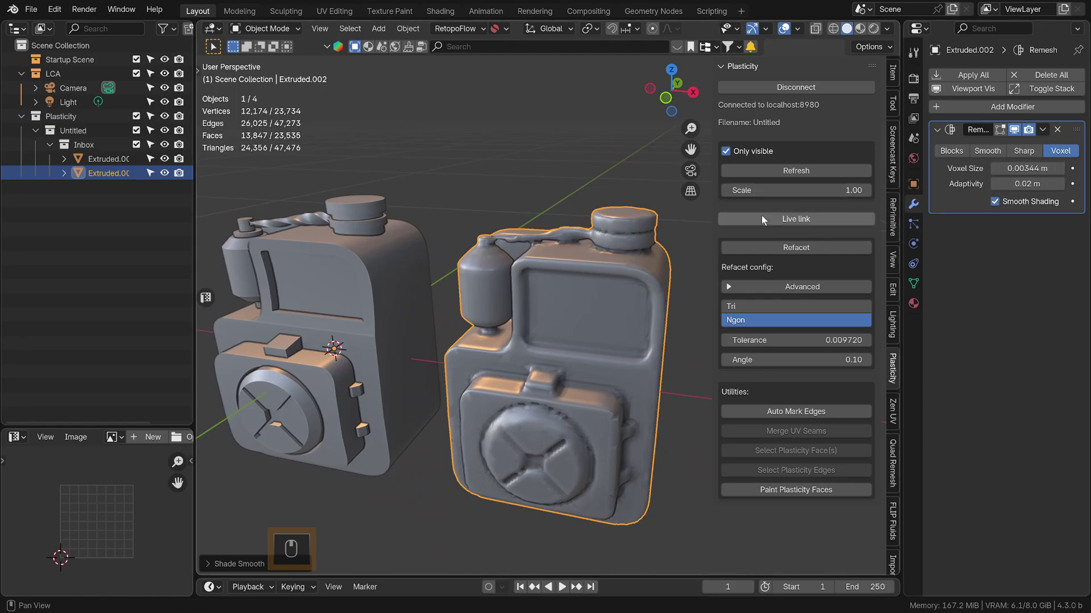
Step: Remove the Remesh modifier from the bevelled canister
{"action": "middle_click_drag", "start_coordinate": [608, 415], "coordinate": [543, 386]}
{"action": "scroll", "coordinate": [543, 386], "scroll_direction": "up", "scroll_amount": 2}
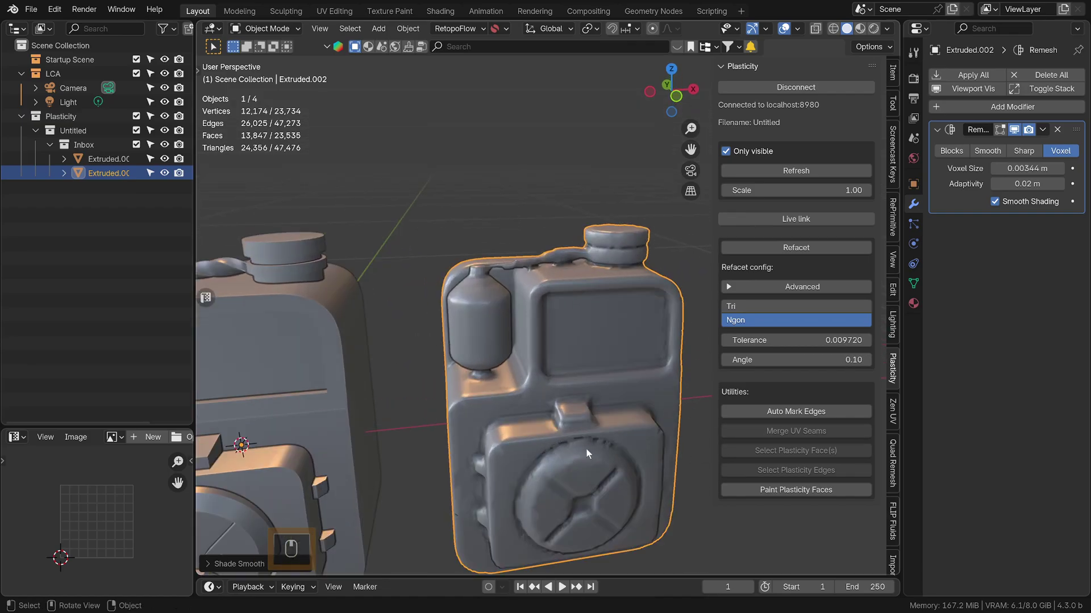
{"action": "scroll", "coordinate": [586, 443], "scroll_direction": "down", "scroll_amount": 2}
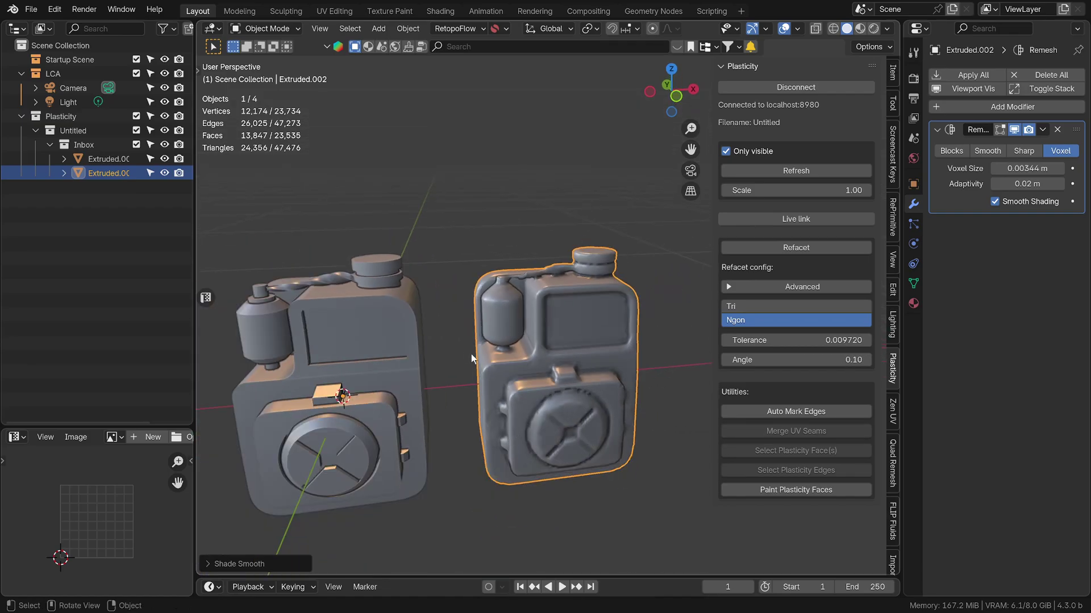
{"action": "mouse_move", "coordinate": [472, 359]}
{"action": "middle_mouse_down"}
{"action": "mouse_move", "coordinate": [455, 357]}
{"action": "mouse_move", "coordinate": [483, 347]}
{"action": "middle_mouse_up"}
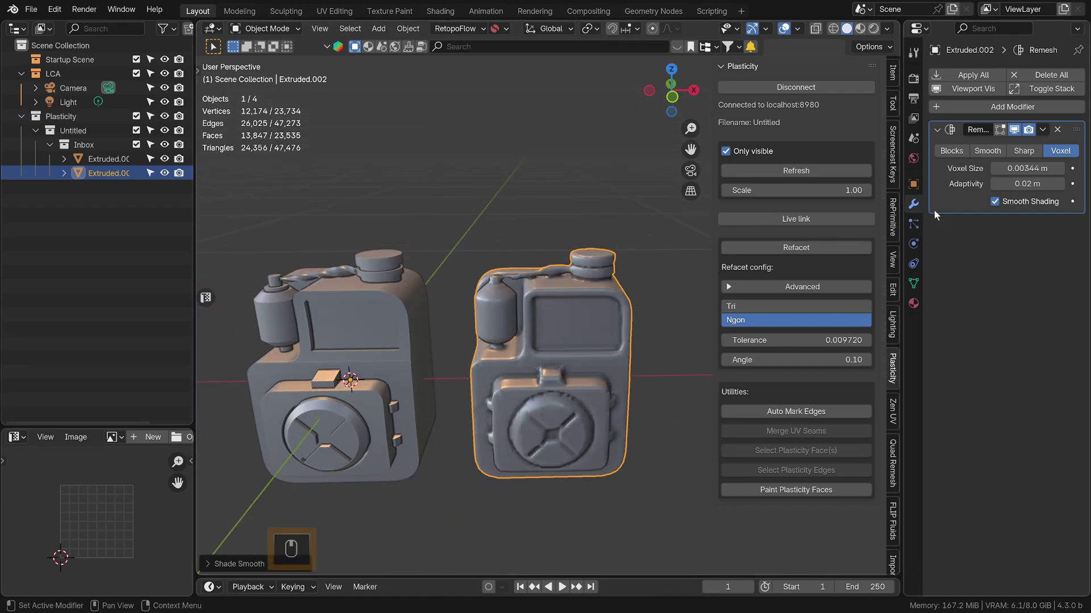
{"action": "left_click", "coordinate": [1057, 130]}
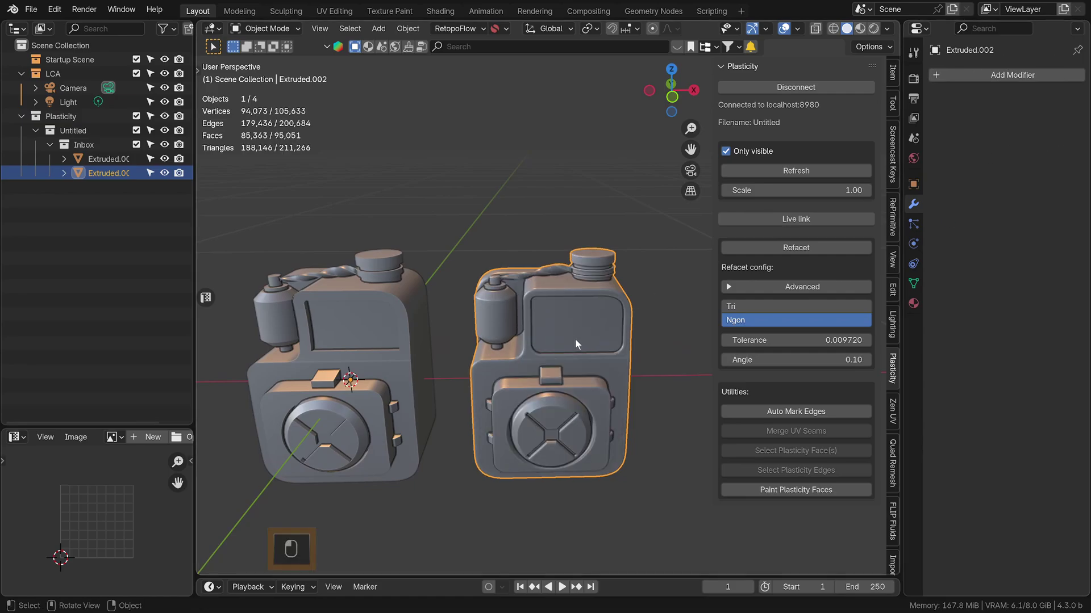
Step: Create a low-poly version of the bevelled canister with N-Gone Pro
{"action": "middle_click_drag", "start_coordinate": [575, 339], "coordinate": [598, 297]}
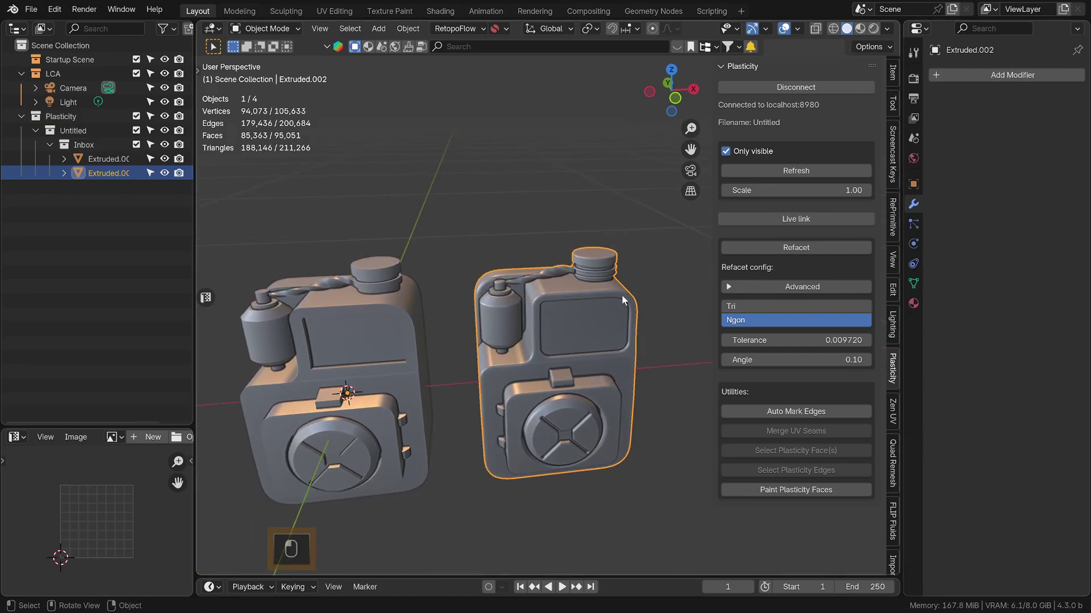
{"action": "mouse_move", "coordinate": [584, 344]}
{"action": "middle_mouse_down"}
{"action": "mouse_move", "coordinate": [605, 352]}
{"action": "mouse_move", "coordinate": [577, 342]}
{"action": "middle_mouse_up"}
{"action": "scroll", "coordinate": [888, 458], "scroll_direction": "down", "scroll_amount": 3}
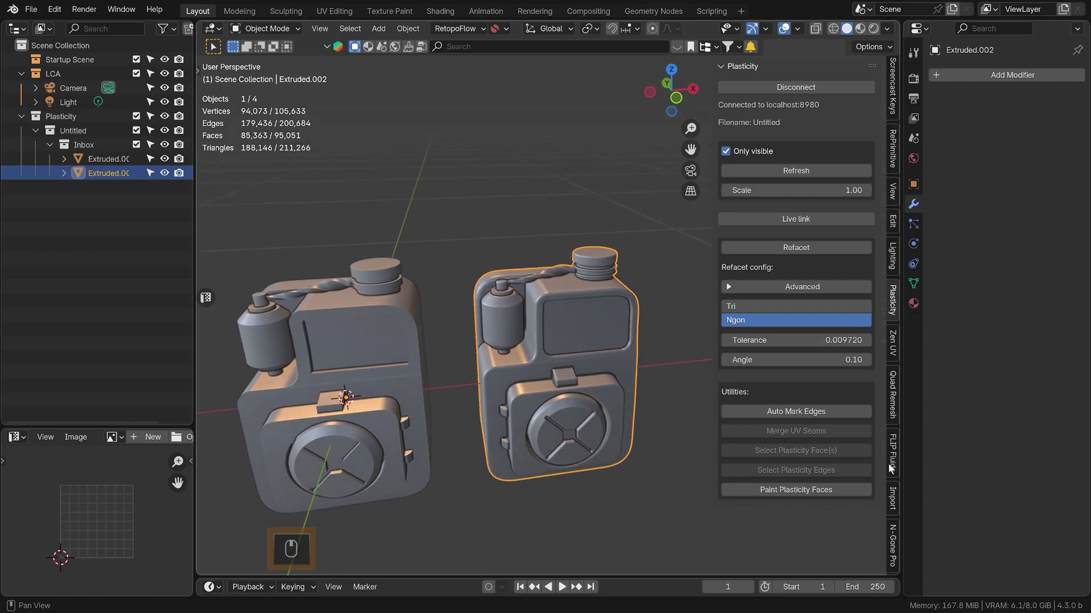
{"action": "left_click", "coordinate": [893, 538]}
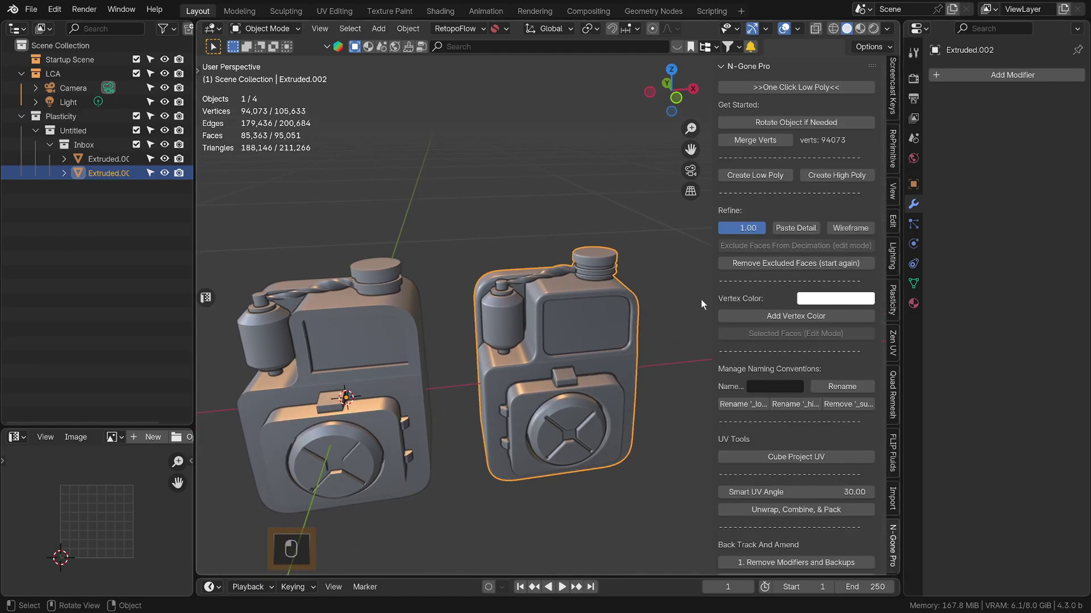
{"action": "middle_click_drag", "start_coordinate": [701, 299], "coordinate": [622, 304]}
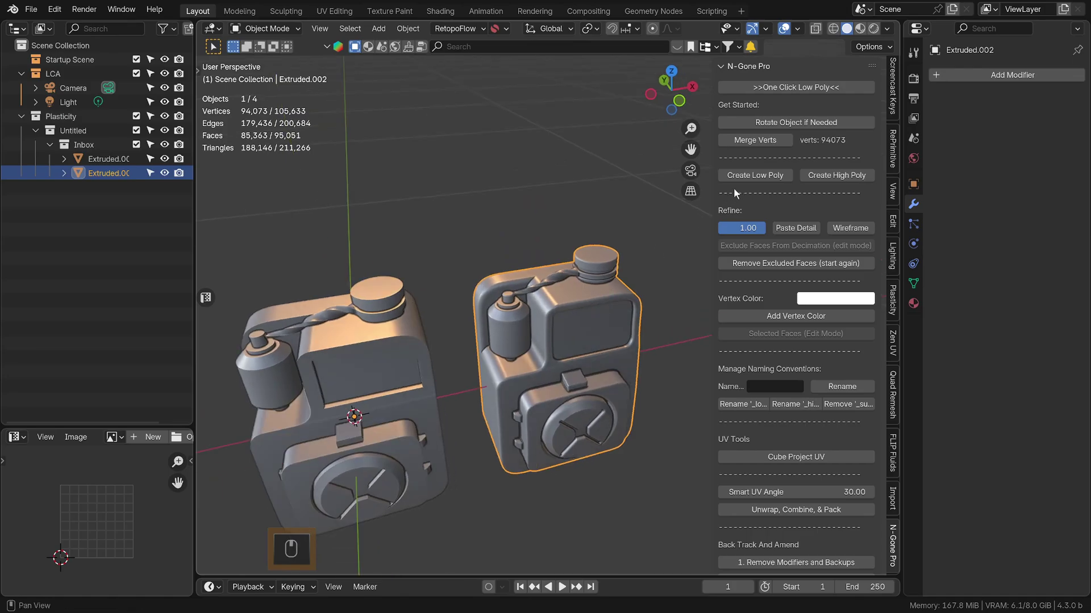
{"action": "left_click", "coordinate": [777, 175]}
{"action": "scroll", "coordinate": [594, 304], "scroll_direction": "up", "scroll_amount": 2}
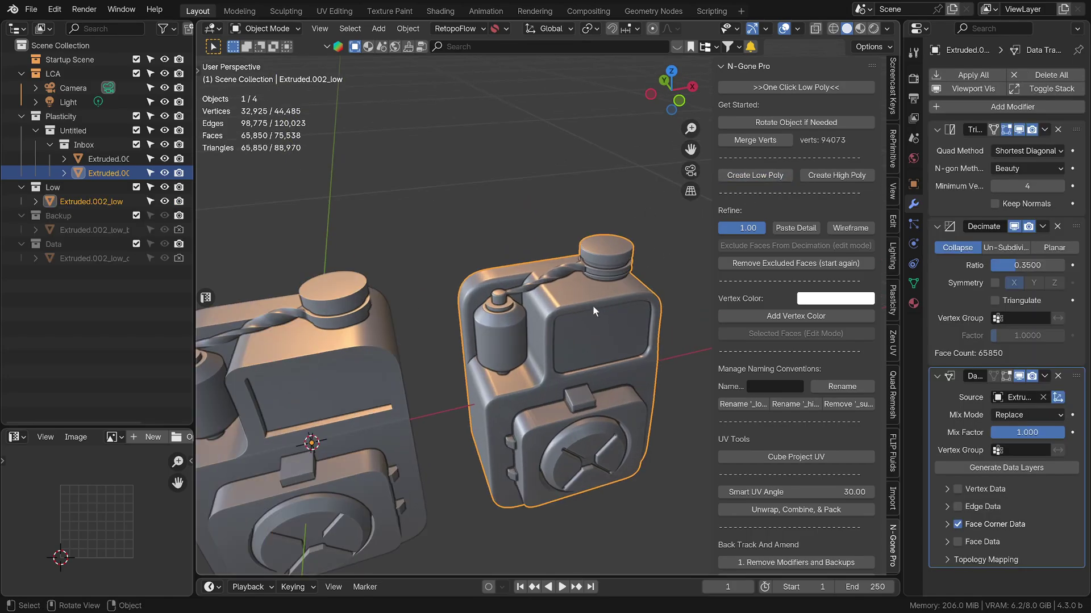
{"action": "scroll", "coordinate": [593, 301], "scroll_direction": "up", "scroll_amount": 3}
{"action": "scroll", "coordinate": [594, 293], "scroll_direction": "down", "scroll_amount": 1}
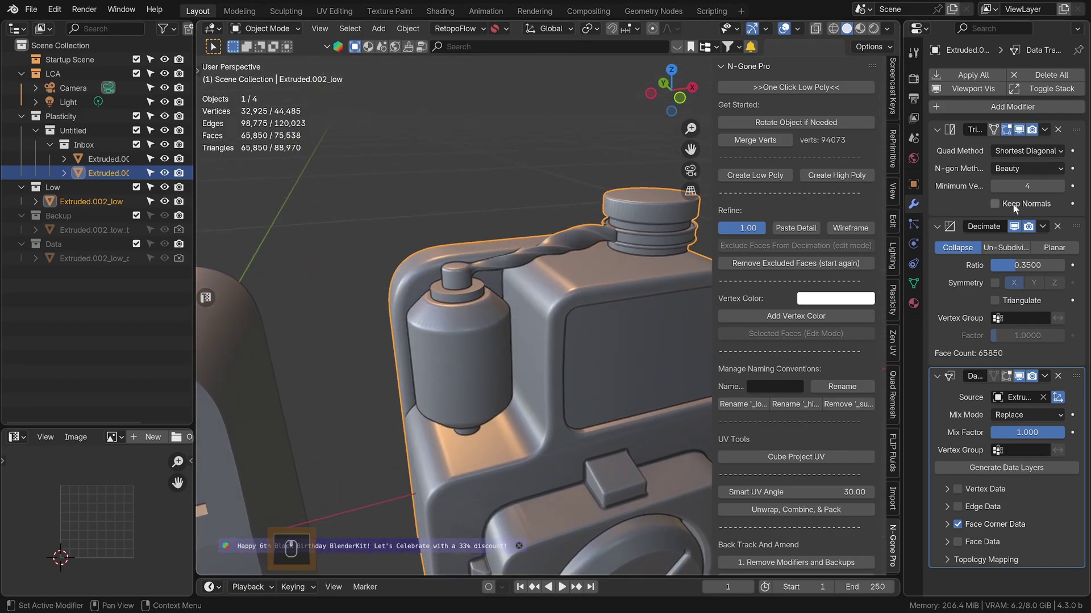
Step: Try a refine ratio of 0.5 on the low-poly canister, then settle on 0.45
{"action": "mouse_move", "coordinate": [753, 229]}
{"action": "left_mouse_down"}
{"action": "mouse_move", "coordinate": [724, 228]}
{"action": "mouse_move", "coordinate": [752, 228]}
{"action": "left_mouse_up"}
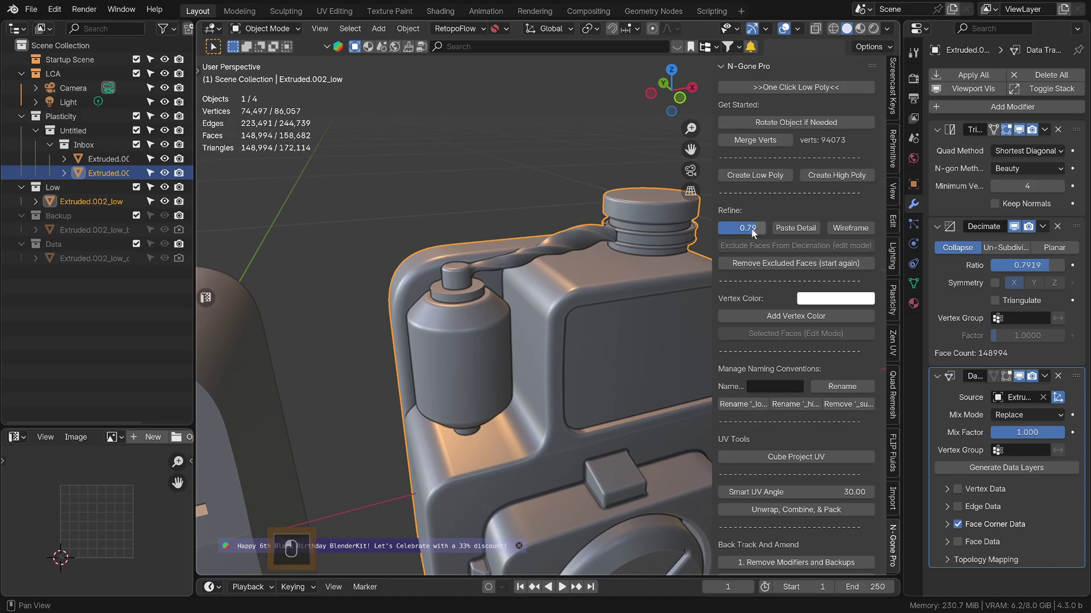
{"action": "type", "text": "0.5"}
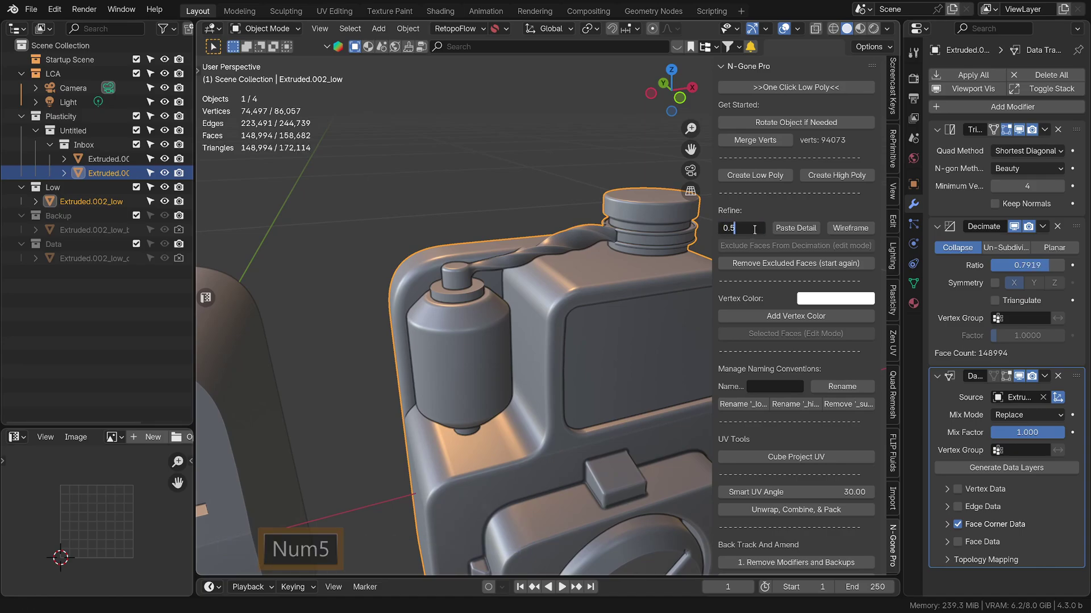
{"action": "key", "text": "Return"}
{"action": "left_click", "coordinate": [754, 230]}
{"action": "type", "text": "0.45"}
{"action": "key", "text": "Return"}
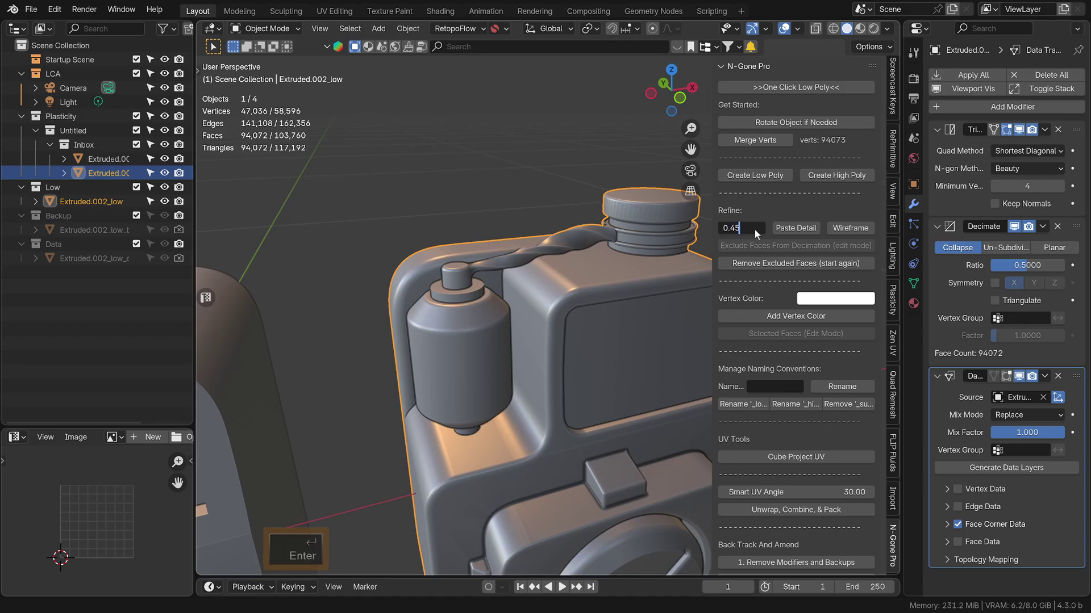
Step: Merge the low-poly canister's vertices with N-Gone Pro's Merge Verts and check the surface up close
{"action": "middle_click_drag", "start_coordinate": [625, 256], "coordinate": [471, 270]}
{"action": "scroll", "coordinate": [471, 270], "scroll_direction": "up", "scroll_amount": 3}
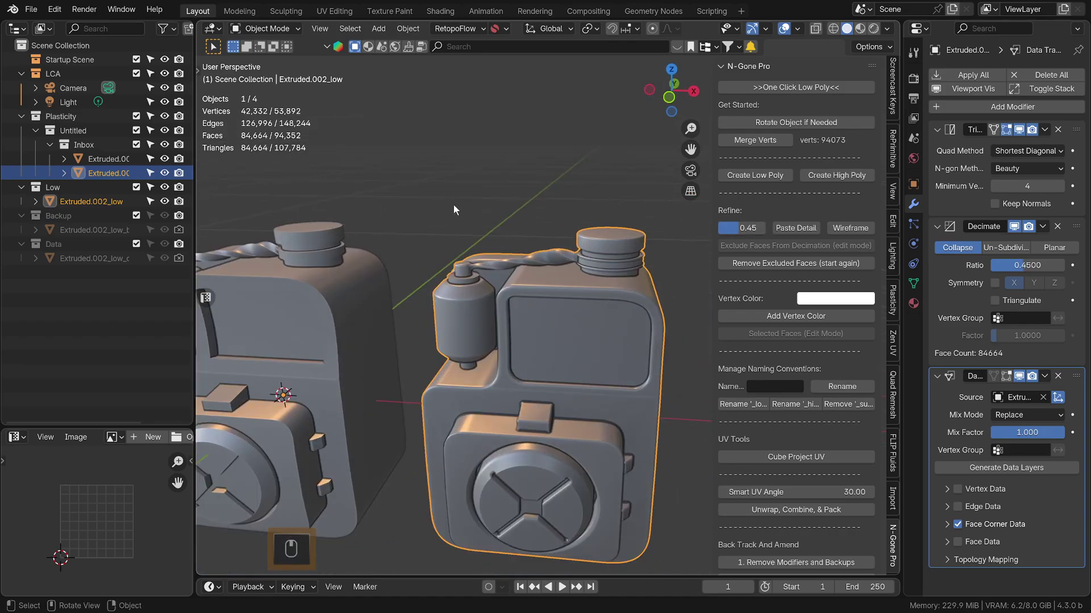
{"action": "left_click", "coordinate": [599, 305]}
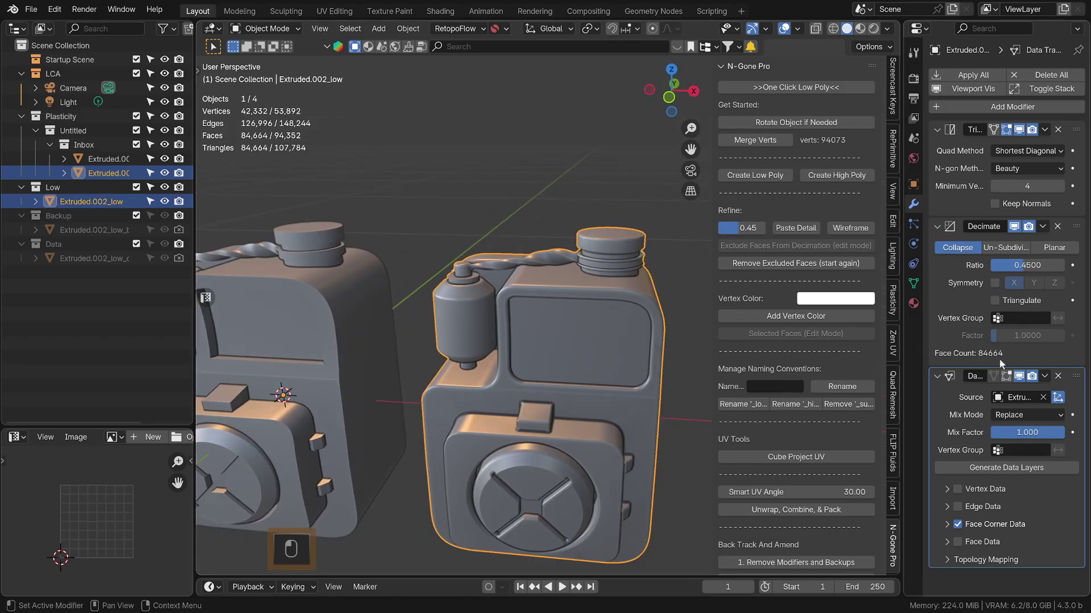
{"action": "left_click", "coordinate": [762, 141]}
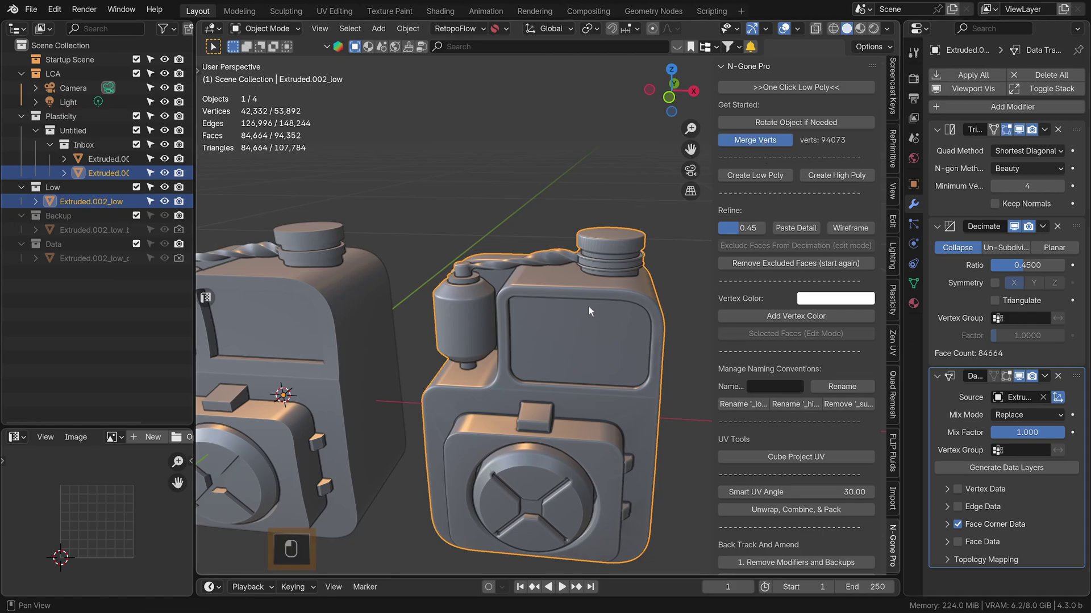
{"action": "scroll", "coordinate": [588, 305], "scroll_direction": "down", "scroll_amount": 4}
{"action": "scroll", "coordinate": [588, 305], "scroll_direction": "up", "scroll_amount": 3}
{"action": "middle_click_drag", "start_coordinate": [589, 305], "coordinate": [611, 291]}
{"action": "scroll", "coordinate": [567, 367], "scroll_direction": "up", "scroll_amount": 5}
{"action": "mouse_move", "coordinate": [566, 393]}
{"action": "middle_mouse_down"}
{"action": "mouse_move", "coordinate": [469, 349]}
{"action": "mouse_move", "coordinate": [528, 307]}
{"action": "middle_mouse_up"}
Step: Switch the viewport to the plain dark grey matcap and inspect the low-poly canister's shading beside the sharp version
{"action": "right_click", "coordinate": [881, 29]}
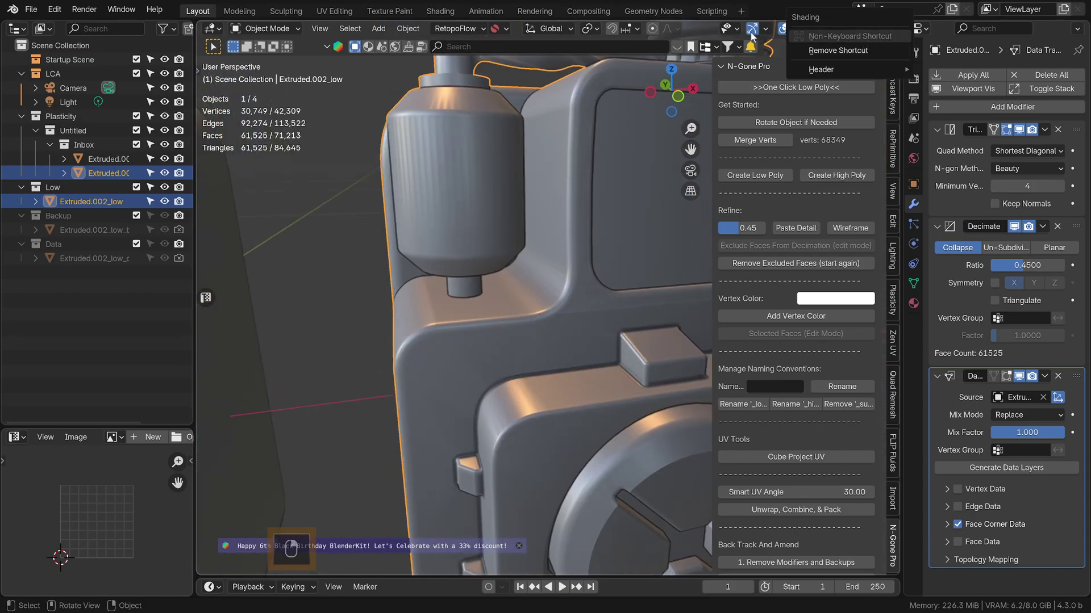
{"action": "left_click", "coordinate": [885, 29]}
{"action": "left_click", "coordinate": [881, 131]}
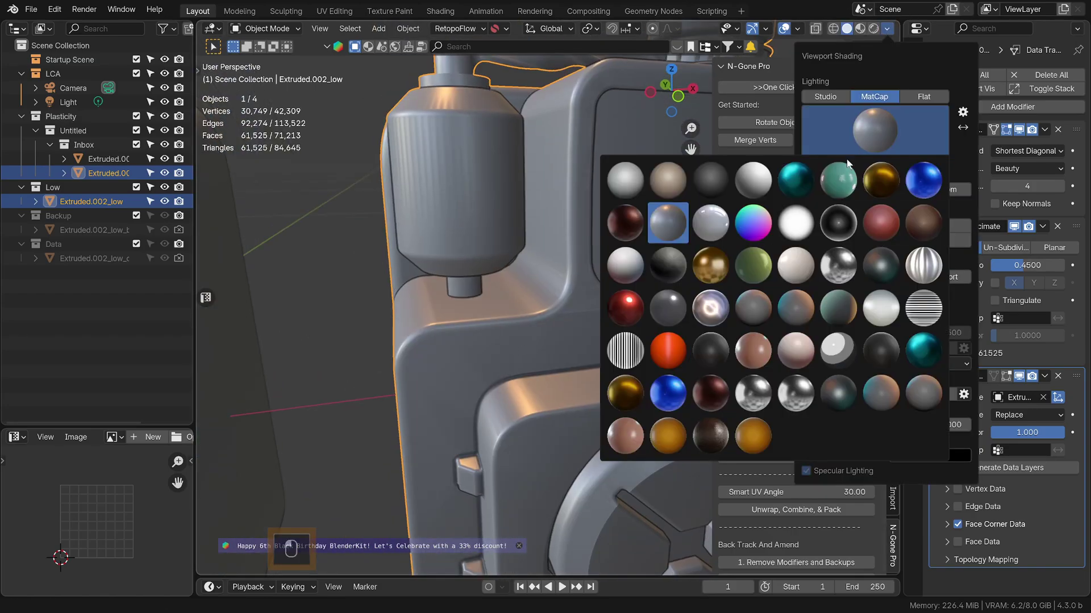
{"action": "left_click", "coordinate": [716, 183]}
{"action": "middle_click_drag", "start_coordinate": [602, 261], "coordinate": [472, 298]}
{"action": "middle_click_drag", "start_coordinate": [530, 261], "coordinate": [586, 307]}
{"action": "scroll", "coordinate": [543, 226], "scroll_direction": "down", "scroll_amount": 5}
{"action": "middle_click_drag", "start_coordinate": [541, 236], "coordinate": [579, 191]}
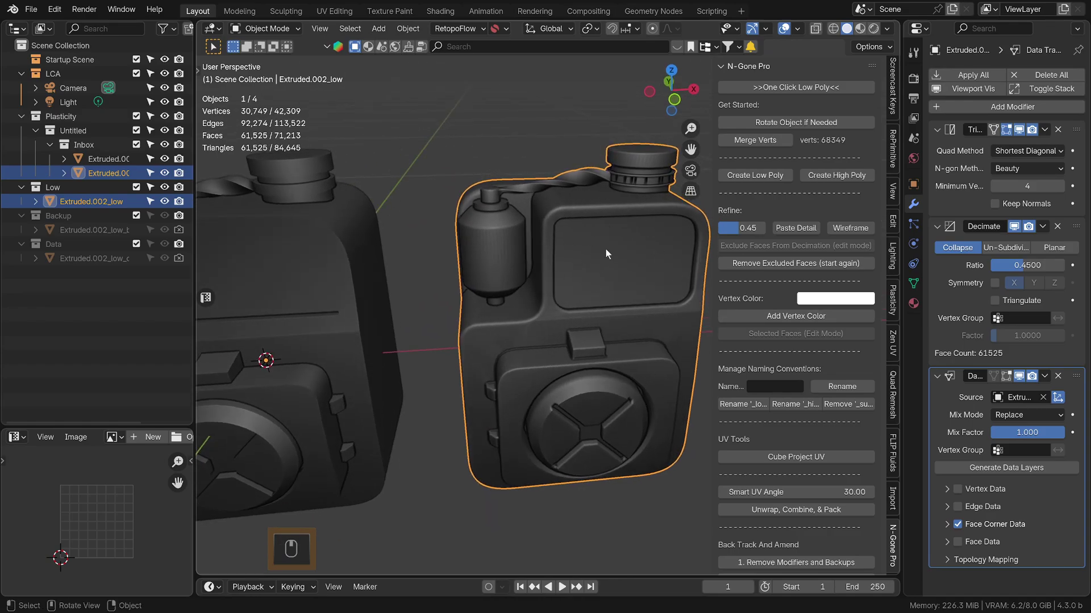
{"action": "middle_click_drag", "start_coordinate": [606, 250], "coordinate": [544, 272]}
{"action": "scroll", "coordinate": [540, 272], "scroll_direction": "down", "scroll_amount": 2}
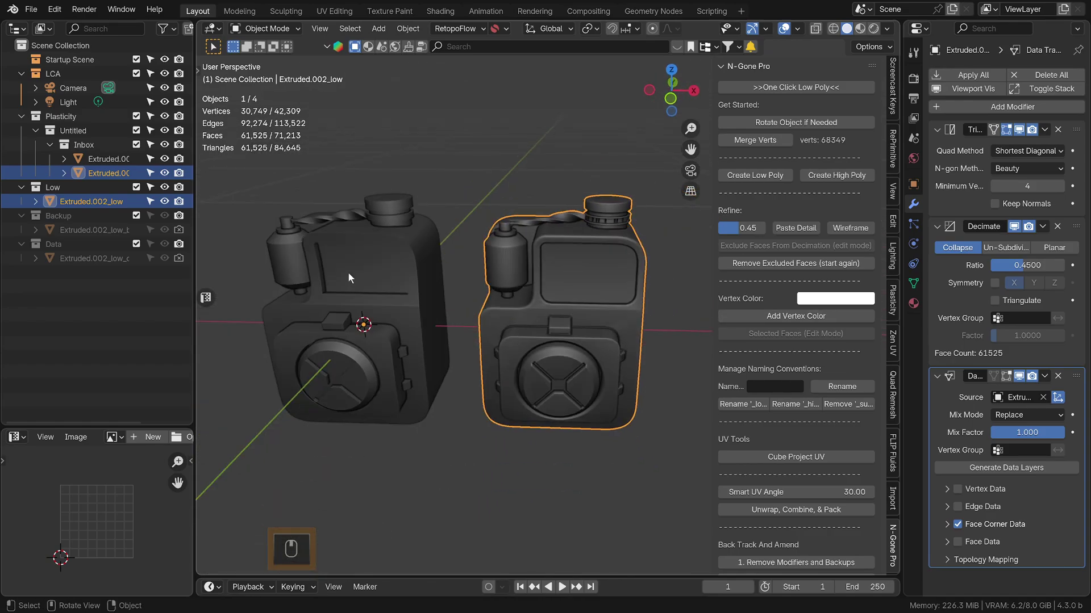
{"action": "scroll", "coordinate": [513, 261], "scroll_direction": "up", "scroll_amount": 2}
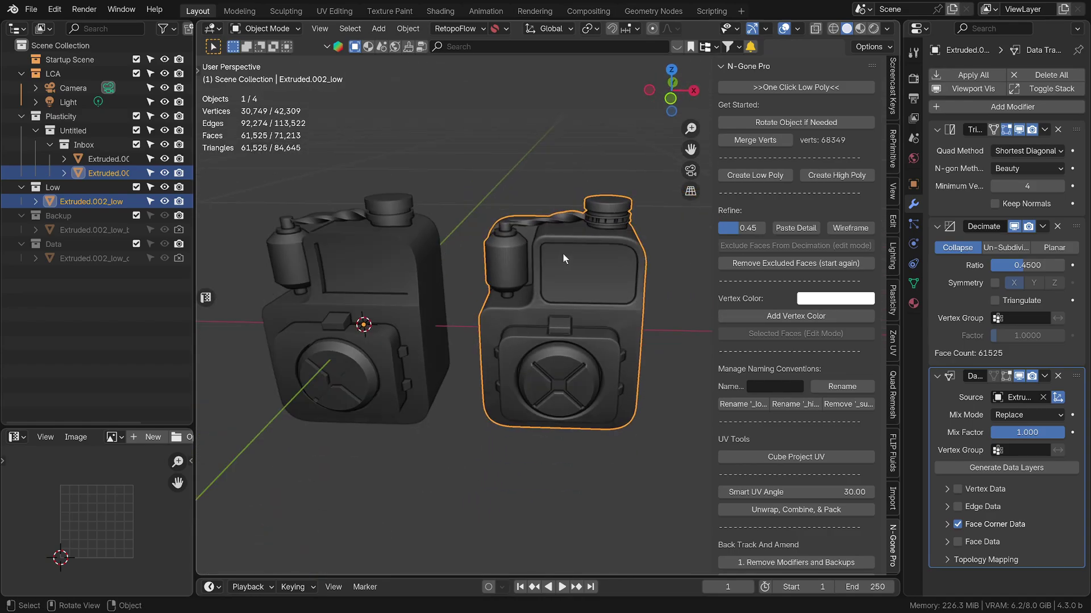
Step: Hide the low-poly canister and bring up the Quad Remesher settings for the sharp canister
{"action": "key", "text": "h"}
{"action": "middle_click_drag", "start_coordinate": [469, 288], "coordinate": [386, 302]}
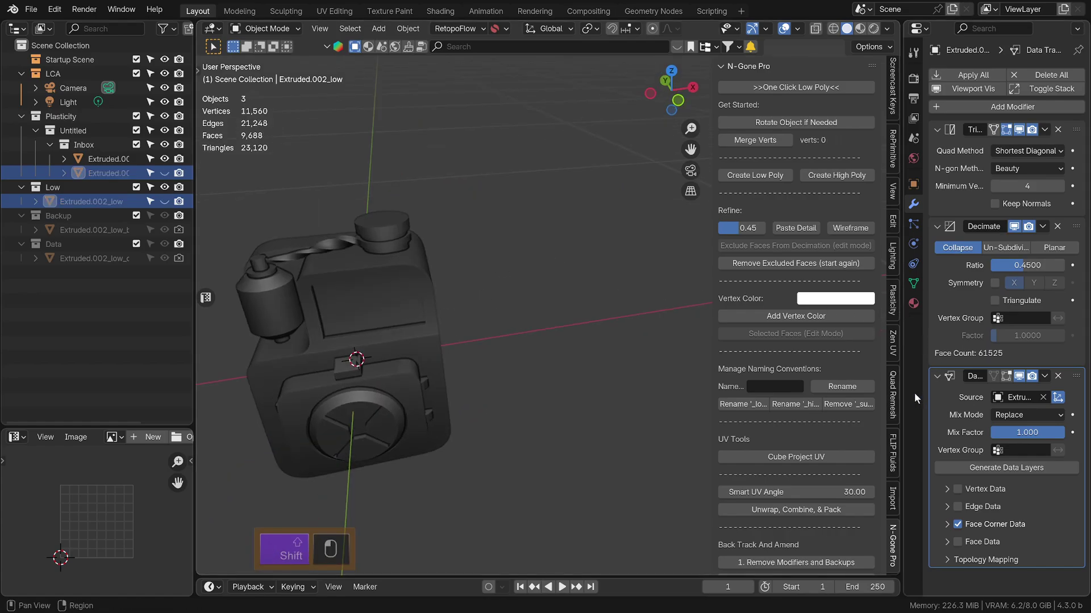
{"action": "left_click", "coordinate": [895, 398]}
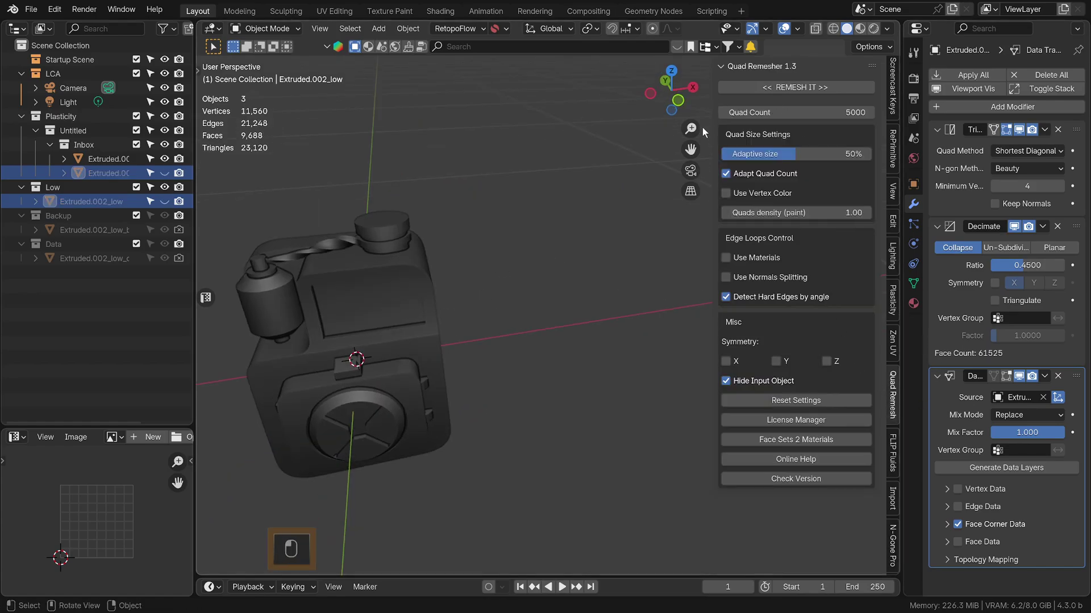
{"action": "scroll", "coordinate": [454, 312], "scroll_direction": "up", "scroll_amount": 1}
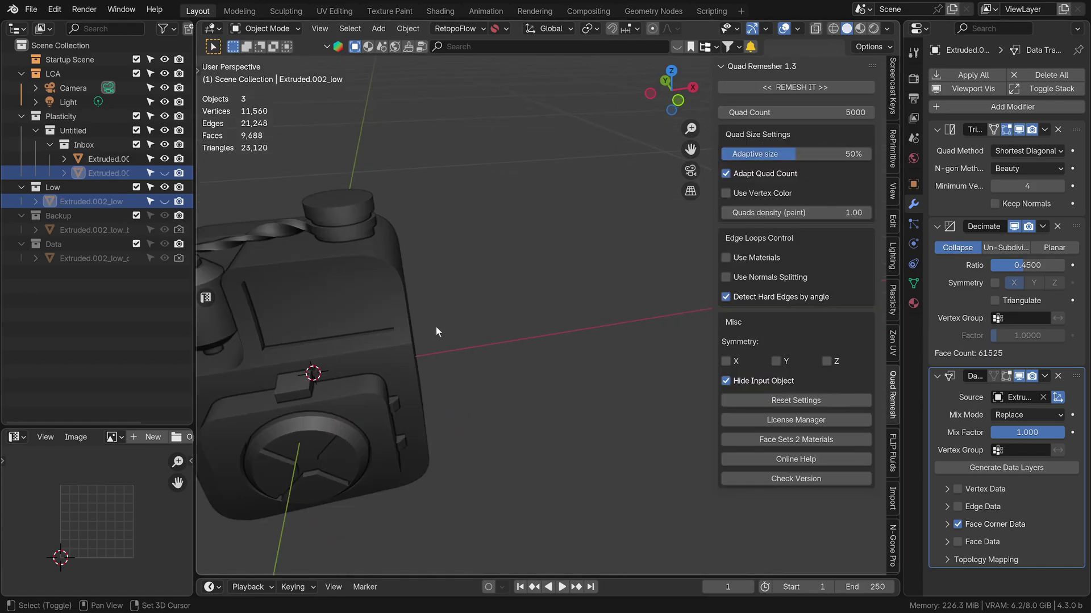
{"action": "middle_click_drag", "start_coordinate": [444, 326], "coordinate": [564, 339], "text": "shift"}
Step: Try the light grey matcap and the beige clay matcap in the viewport
{"action": "left_click", "coordinate": [887, 29]}
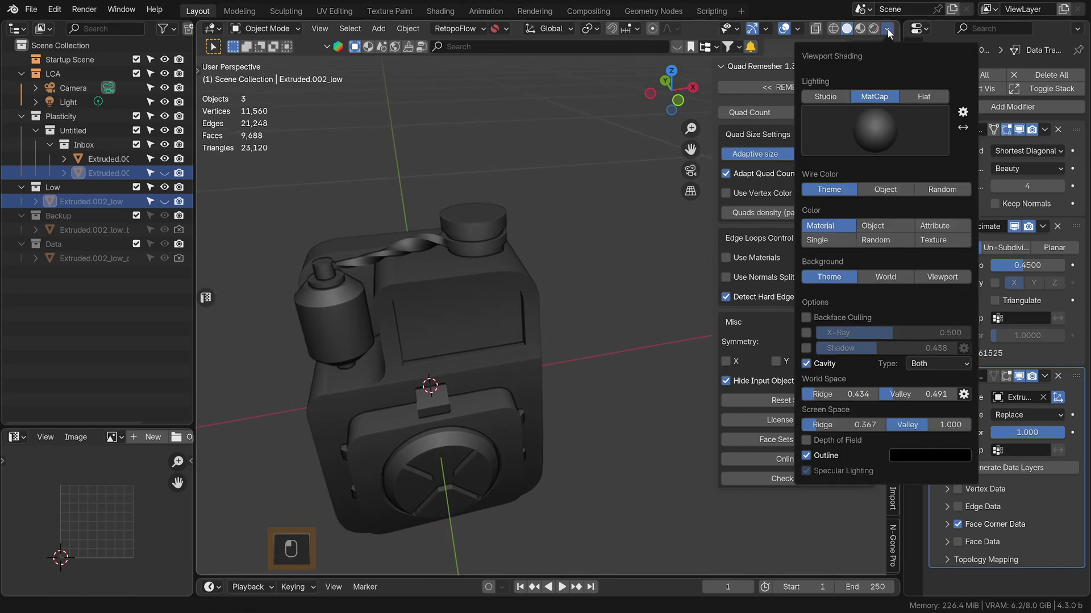
{"action": "left_click", "coordinate": [843, 120]}
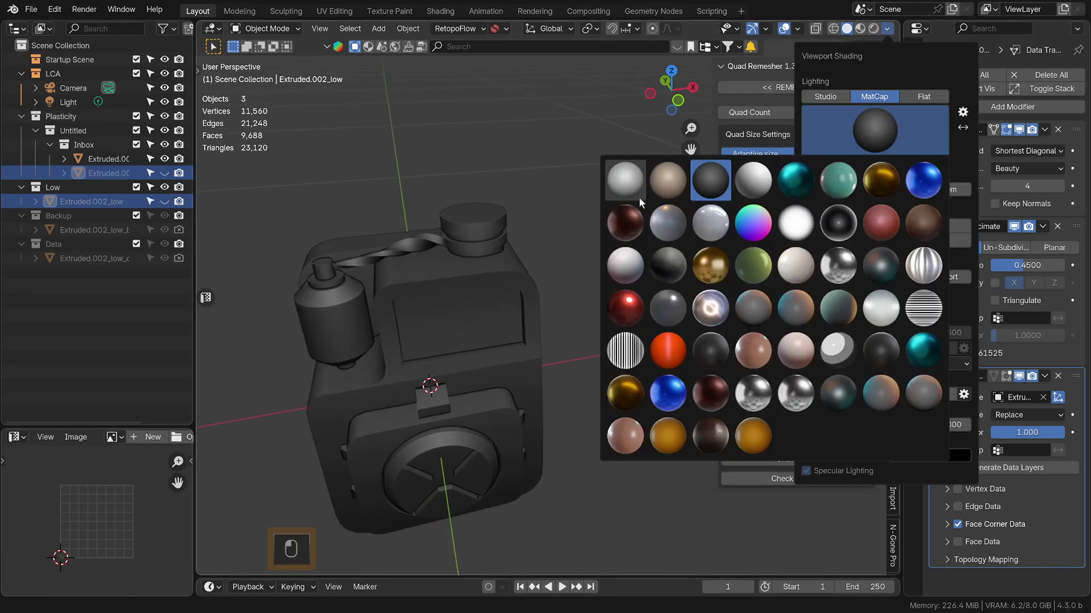
{"action": "left_click", "coordinate": [625, 180]}
{"action": "left_click", "coordinate": [884, 139]}
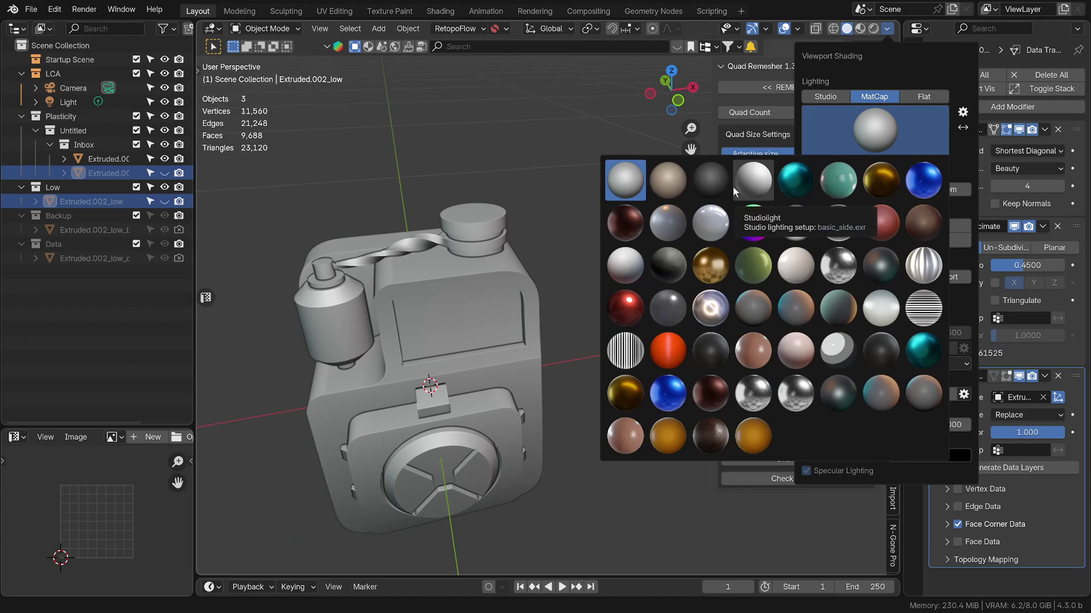
{"action": "left_click", "coordinate": [676, 189]}
{"action": "middle_click_drag", "start_coordinate": [452, 254], "coordinate": [440, 248]}
Step: Set the viewport matcap back to the blue-grey one with orange highlights
{"action": "left_click", "coordinate": [887, 29]}
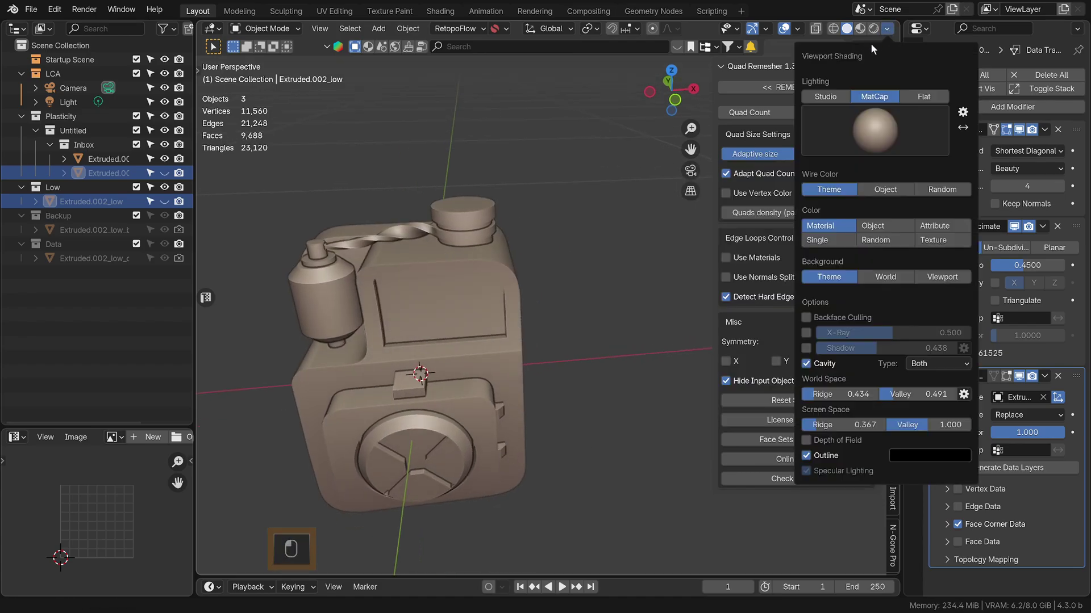
{"action": "left_click", "coordinate": [814, 125]}
{"action": "left_click", "coordinate": [677, 227]}
Step: Show the wireframe on the sharp canister to examine its topology before remeshing
{"action": "middle_click_drag", "start_coordinate": [527, 312], "coordinate": [699, 172]}
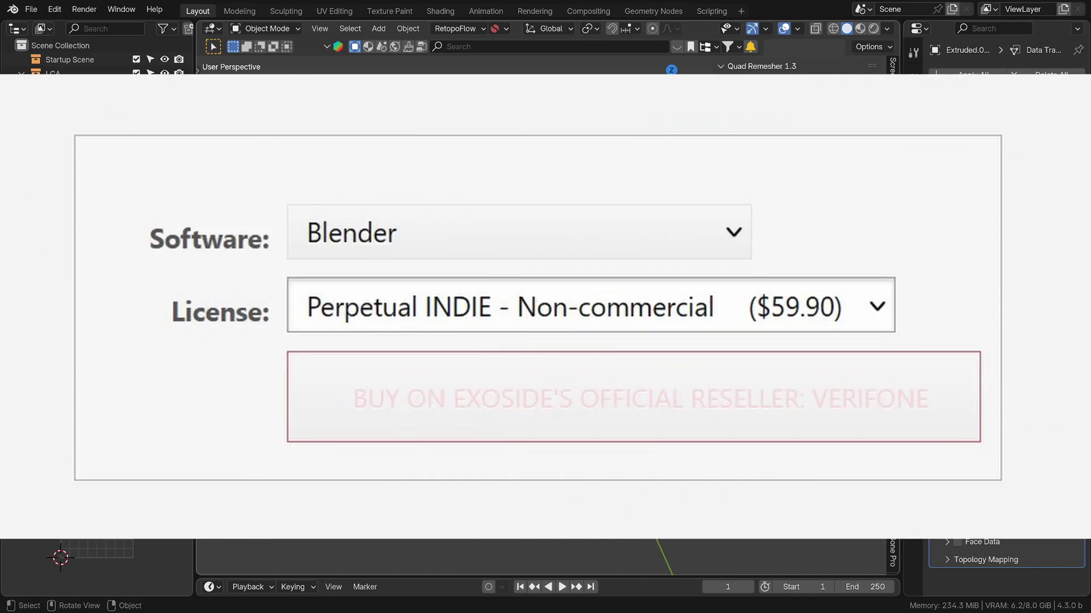
{"action": "middle_click_drag", "start_coordinate": [540, 318], "coordinate": [568, 329], "text": "shift"}
{"action": "scroll", "coordinate": [568, 312], "scroll_direction": "up", "scroll_amount": 3}
{"action": "middle_click_drag", "start_coordinate": [568, 244], "coordinate": [602, 204]}
{"action": "key", "text": "q"}
{"action": "left_click", "coordinate": [562, 244]}
Step: Set Quad Remesher's adaptive size to 100% and enable Use Normals Splitting
{"action": "left_click_drag", "start_coordinate": [810, 153], "coordinate": [886, 153]}
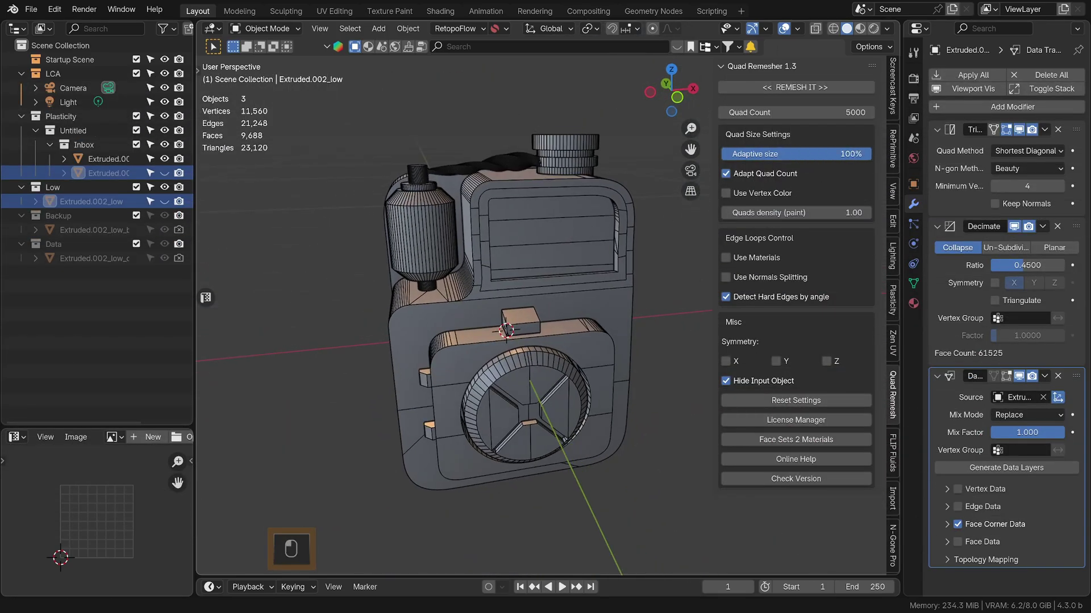
{"action": "left_click", "coordinate": [726, 277]}
{"action": "middle_click_drag", "start_coordinate": [544, 251], "coordinate": [584, 257]}
{"action": "scroll", "coordinate": [584, 257], "scroll_direction": "down", "scroll_amount": 4}
{"action": "middle_click_drag", "start_coordinate": [649, 237], "coordinate": [612, 218]}
{"action": "scroll", "coordinate": [608, 219], "scroll_direction": "up", "scroll_amount": 3}
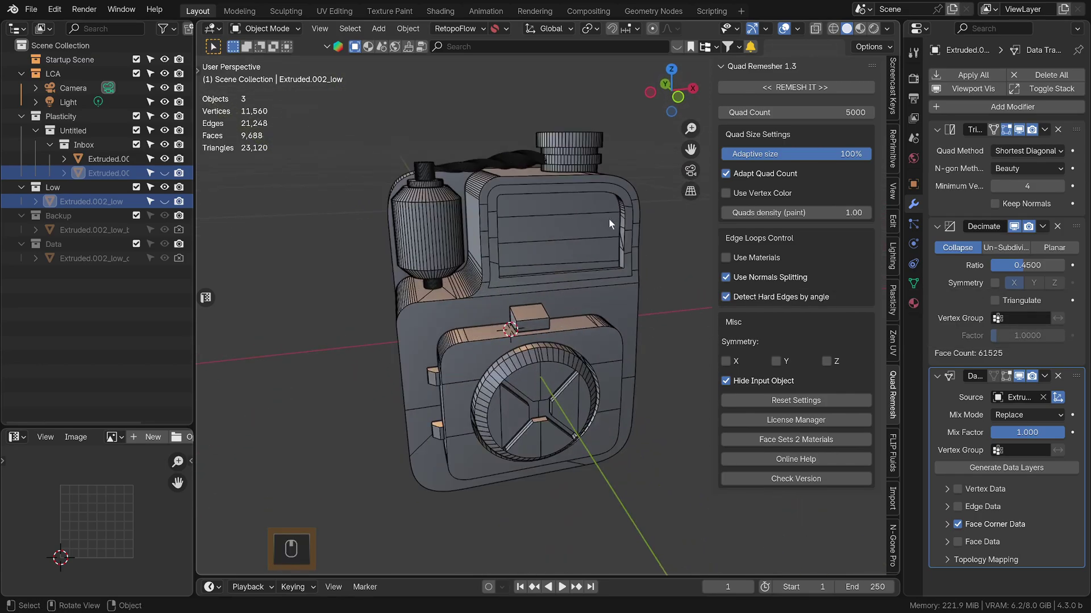
Step: Inspect the sharp canister's wireframe from another angle, then hide the wireframe
{"action": "scroll", "coordinate": [609, 218], "scroll_direction": "down", "scroll_amount": 3}
{"action": "scroll", "coordinate": [609, 213], "scroll_direction": "up", "scroll_amount": 3}
{"action": "middle_click_drag", "start_coordinate": [690, 219], "coordinate": [561, 200]}
{"action": "scroll", "coordinate": [545, 236], "scroll_direction": "up", "scroll_amount": 2}
{"action": "scroll", "coordinate": [558, 236], "scroll_direction": "down", "scroll_amount": 1}
{"action": "key", "text": "q"}
{"action": "left_click", "coordinate": [561, 238]}
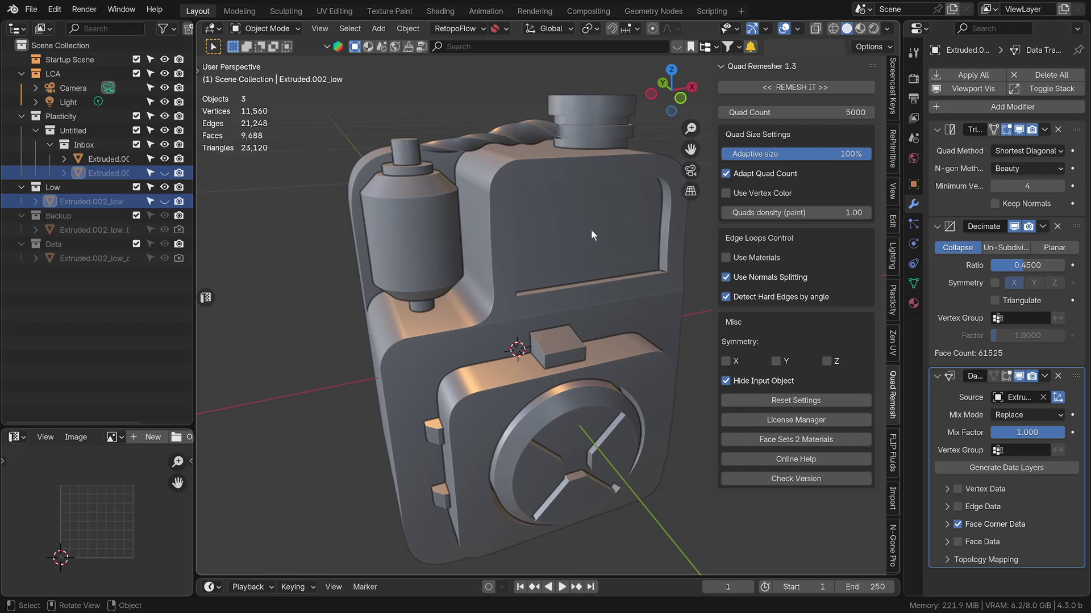
Step: Set Quad Remesher's quad count to 10000
{"action": "middle_click_drag", "start_coordinate": [592, 229], "coordinate": [552, 248]}
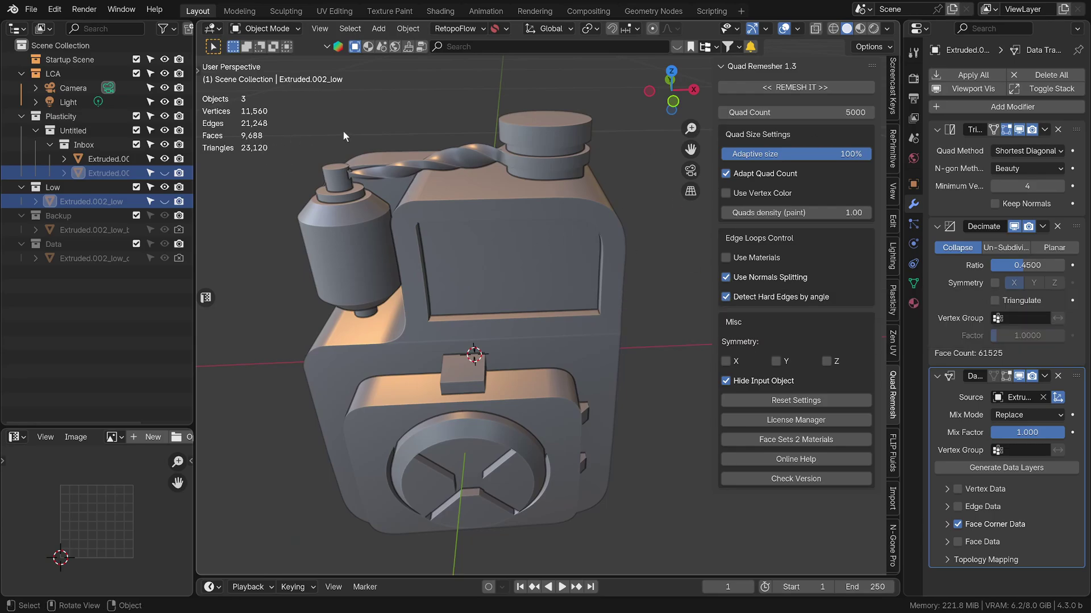
{"action": "left_click", "coordinate": [790, 116]}
{"action": "type", "text": "10000"}
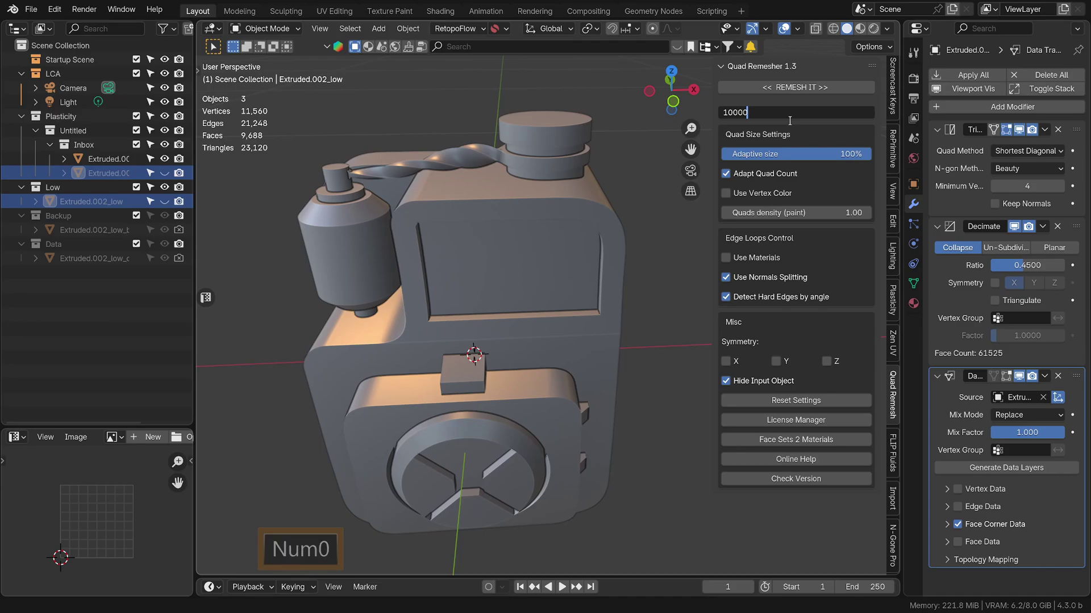
{"action": "key", "text": "Return"}
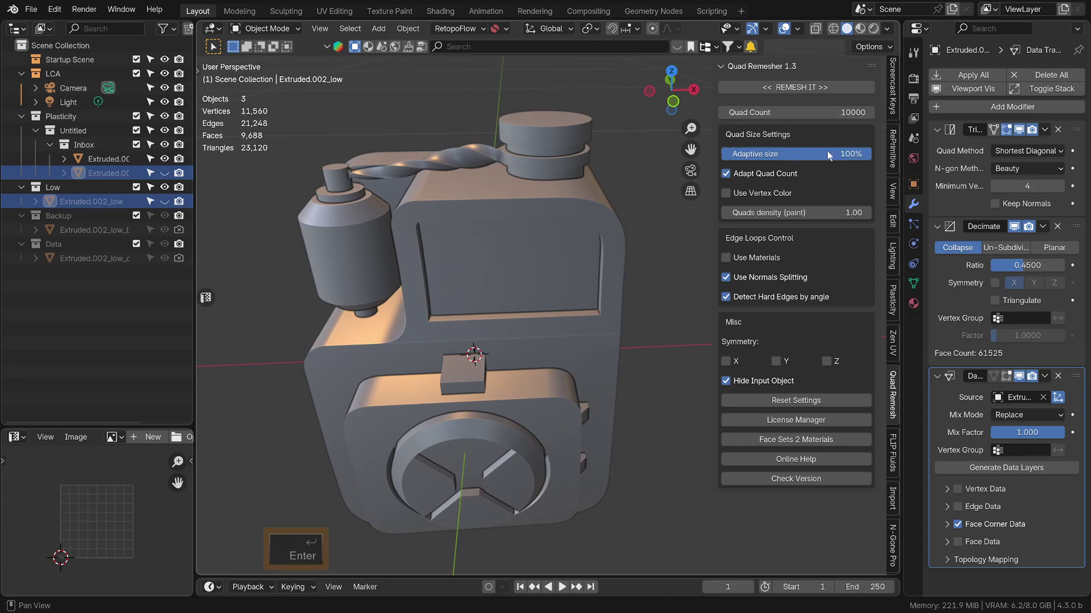
{"action": "left_click_drag", "start_coordinate": [822, 151], "coordinate": [822, 151]}
{"action": "middle_click_drag", "start_coordinate": [577, 268], "coordinate": [509, 440]}
{"action": "scroll", "coordinate": [523, 368], "scroll_direction": "up", "scroll_amount": 3}
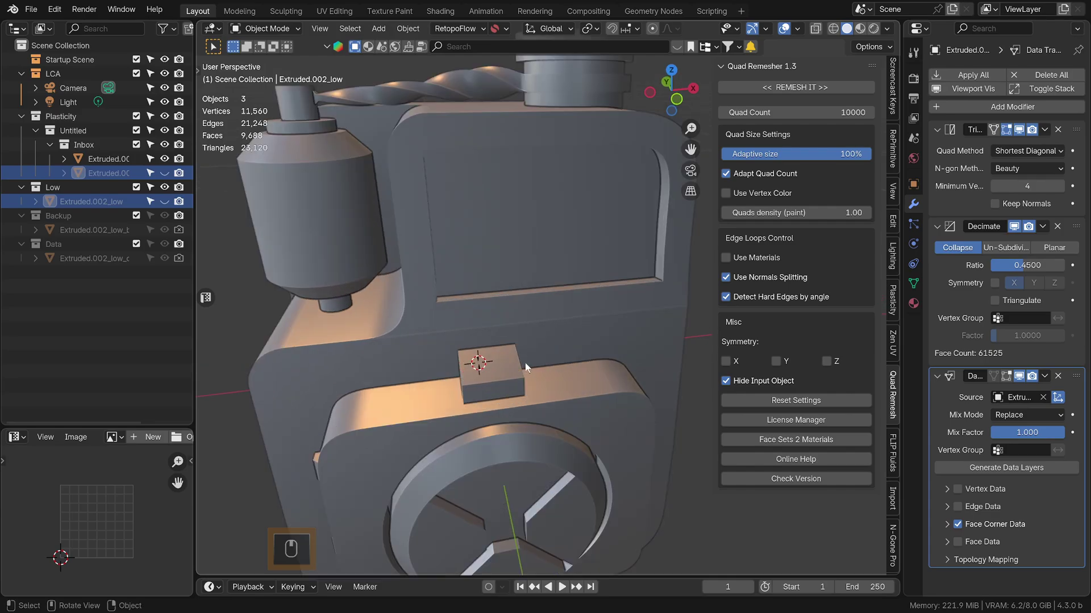
{"action": "scroll", "coordinate": [547, 333], "scroll_direction": "down", "scroll_amount": 5}
{"action": "scroll", "coordinate": [557, 296], "scroll_direction": "up", "scroll_amount": 2}
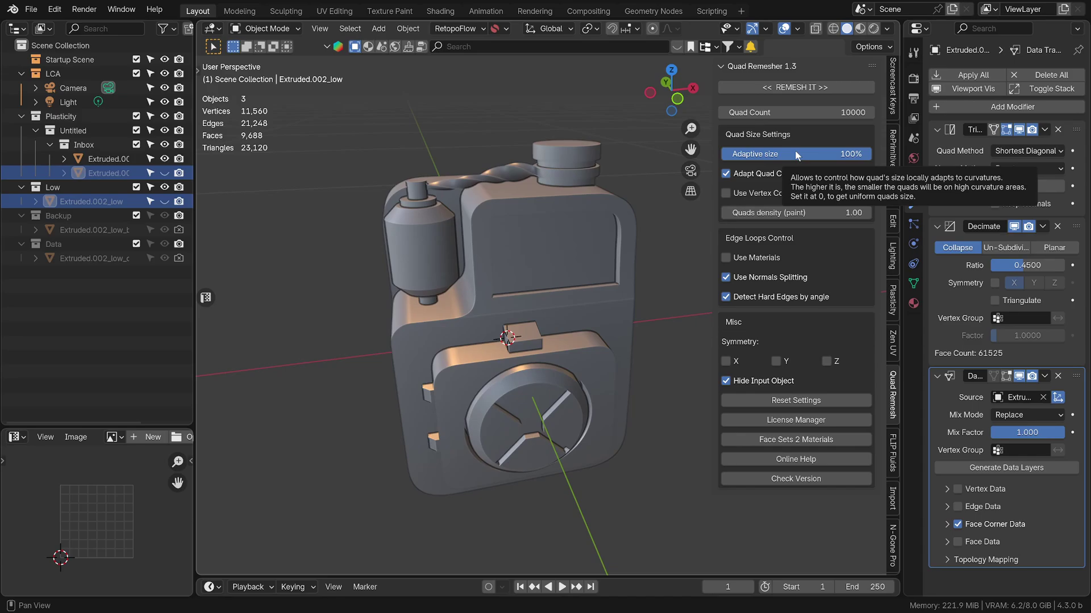
{"action": "scroll", "coordinate": [497, 204], "scroll_direction": "down", "scroll_amount": 1}
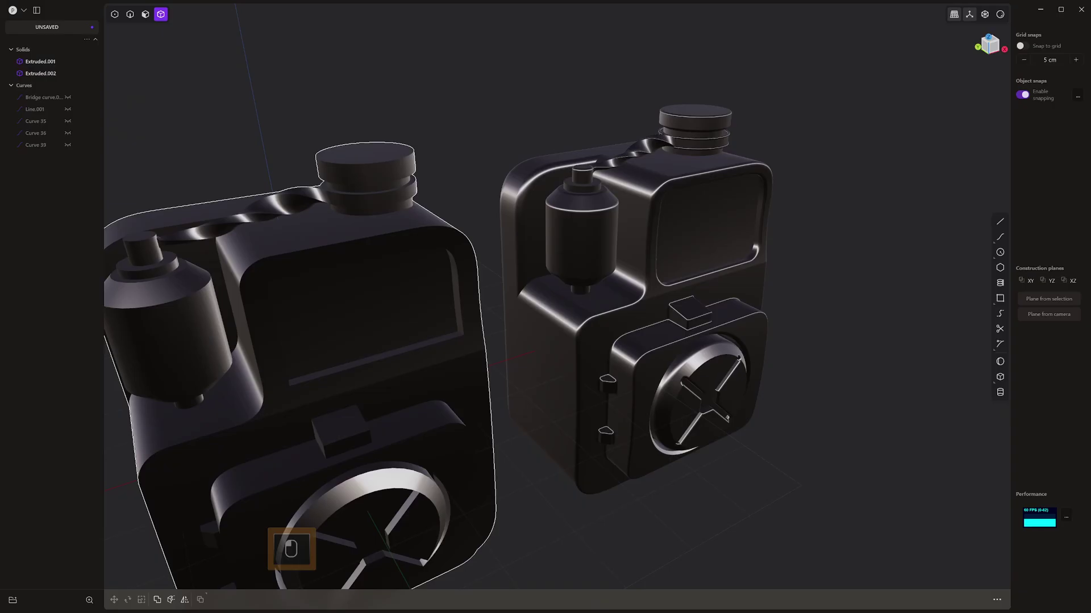
Step: Switch to Plasticity and change the viewport shading to a light grey matcap
{"action": "middle_click_drag", "start_coordinate": [398, 494], "coordinate": [509, 284]}
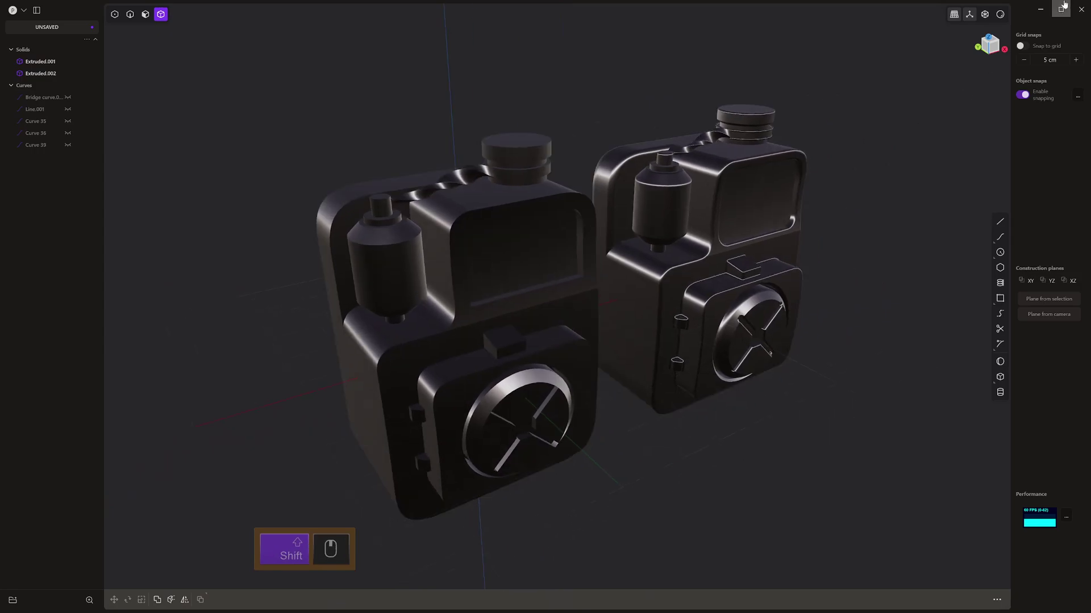
{"action": "right_click", "coordinate": [1000, 18]}
{"action": "left_click", "coordinate": [951, 50]}
Step: Compare the edges of the sharp and bevelled canisters from several angles in Plasticity
{"action": "middle_click_drag", "start_coordinate": [530, 248], "coordinate": [489, 213]}
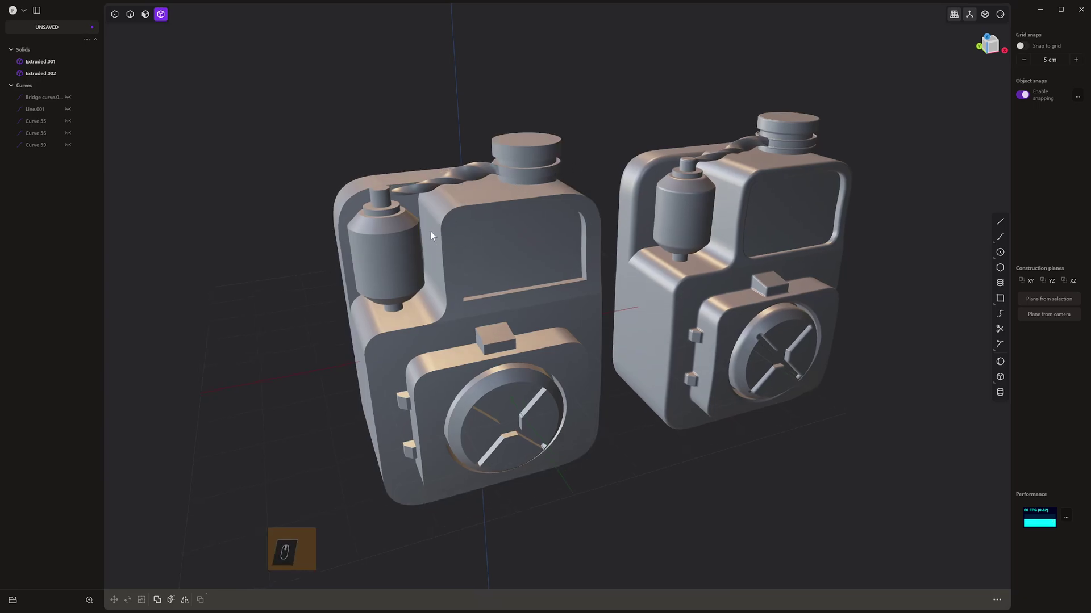
{"action": "middle_click_drag", "start_coordinate": [443, 176], "coordinate": [364, 188]}
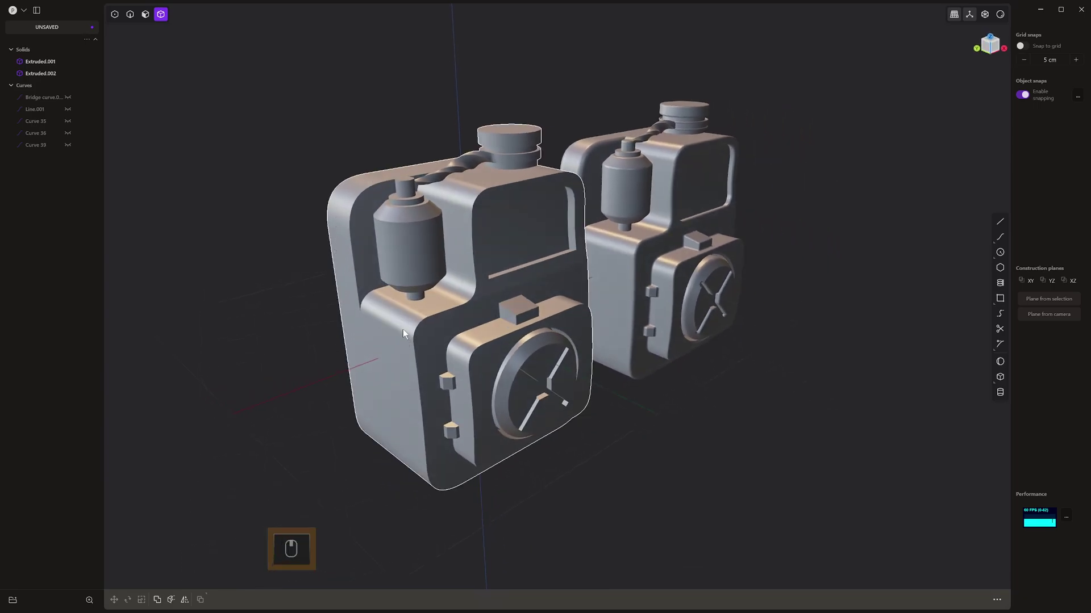
{"action": "middle_click_drag", "start_coordinate": [393, 379], "coordinate": [402, 332]}
{"action": "middle_click_drag", "start_coordinate": [438, 525], "coordinate": [702, 142]}
{"action": "scroll", "coordinate": [738, 148], "scroll_direction": "up", "scroll_amount": 4}
{"action": "scroll", "coordinate": [738, 148], "scroll_direction": "up", "scroll_amount": 3}
{"action": "middle_click_drag", "start_coordinate": [618, 103], "coordinate": [673, 132]}
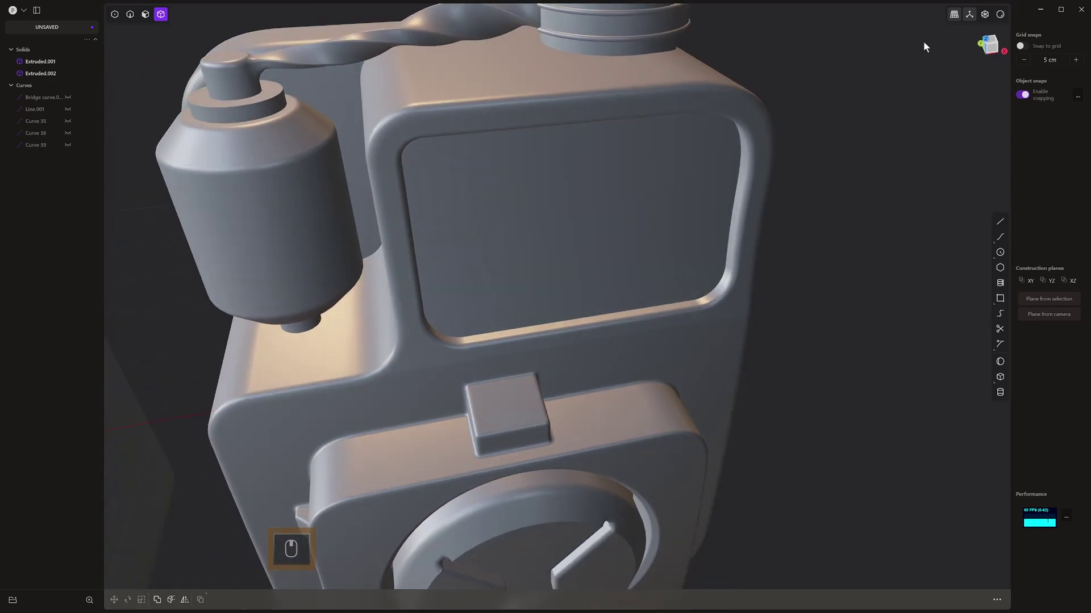
Step: Pick another viewport matcap for the canister models
{"action": "left_click", "coordinate": [1000, 14]}
{"action": "left_click", "coordinate": [973, 51]}
{"action": "middle_click_drag", "start_coordinate": [803, 100], "coordinate": [522, 317]}
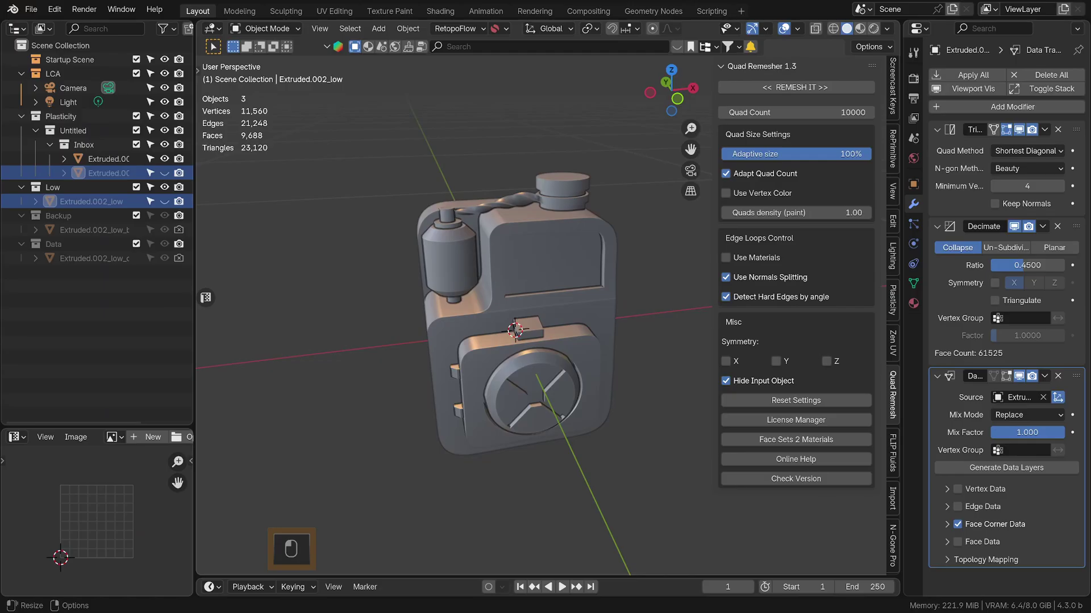
Step: Switch back to Blender, select only the sharp canister and remesh it with Quad Remesher at a quad count of 10000
{"action": "scroll", "coordinate": [553, 346], "scroll_direction": "up", "scroll_amount": 5}
{"action": "scroll", "coordinate": [555, 346], "scroll_direction": "down", "scroll_amount": 4}
{"action": "middle_click_drag", "start_coordinate": [555, 347], "coordinate": [585, 358]}
{"action": "scroll", "coordinate": [597, 341], "scroll_direction": "down", "scroll_amount": 3}
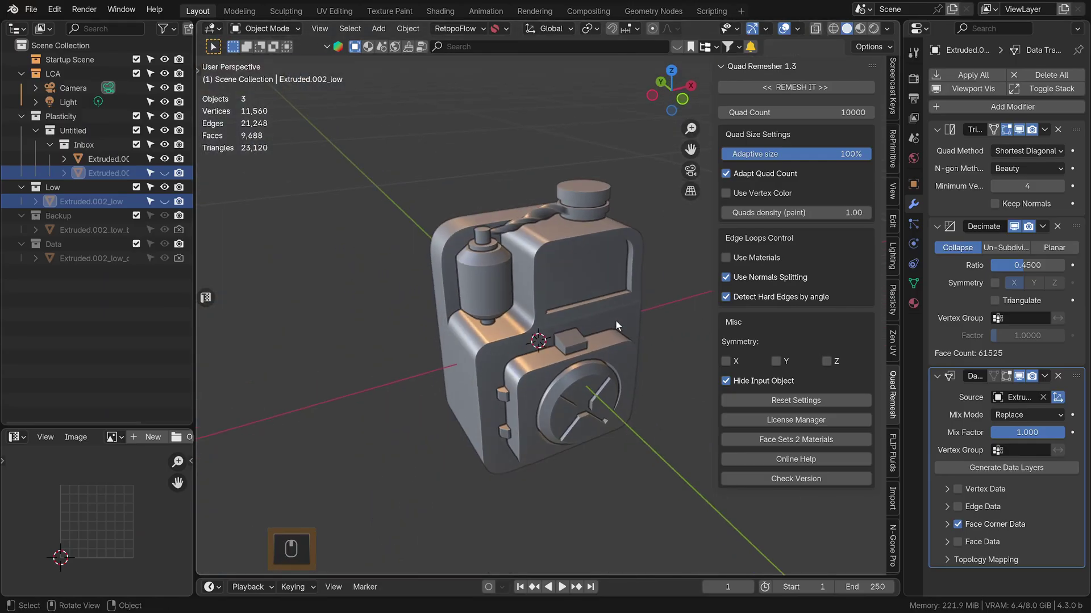
{"action": "scroll", "coordinate": [619, 310], "scroll_direction": "up", "scroll_amount": 3}
{"action": "left_click", "coordinate": [809, 89]}
{"action": "left_click", "coordinate": [592, 243]}
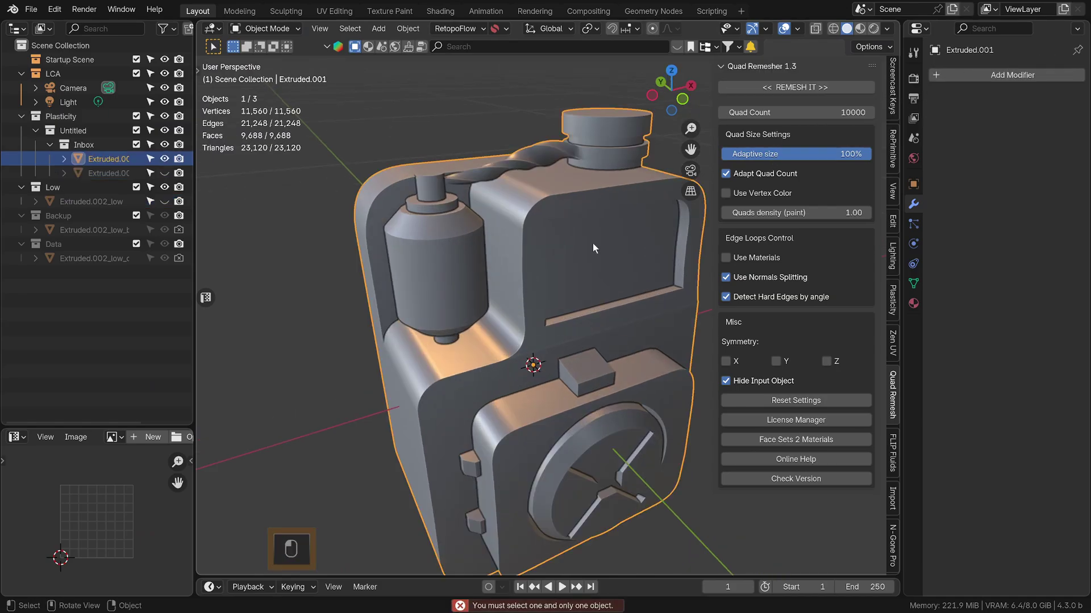
{"action": "left_click", "coordinate": [778, 90]}
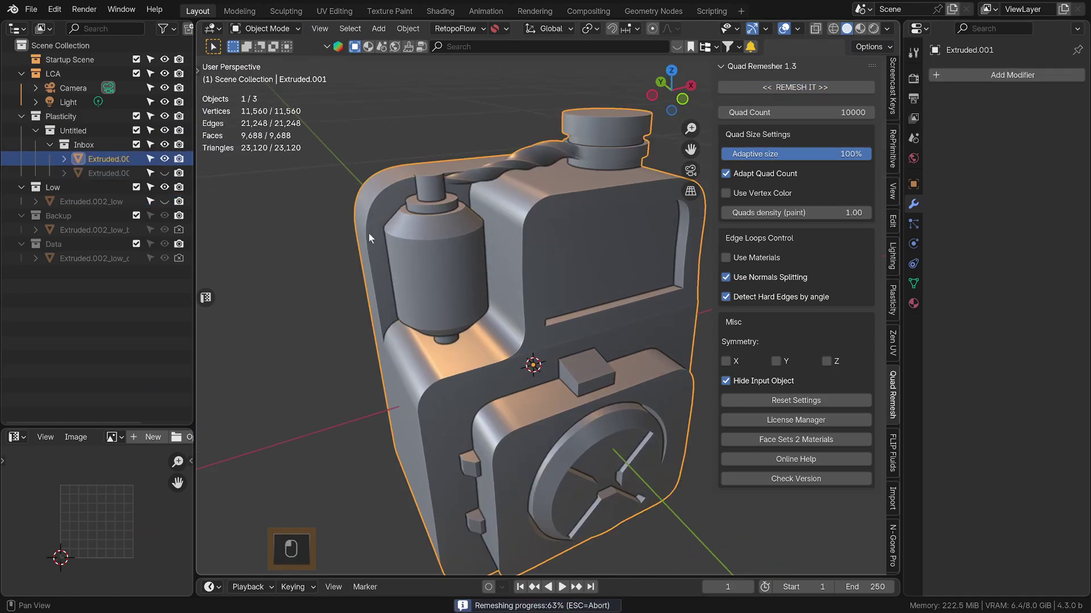
Step: Show the wireframe on the remeshed canister and examine its quad flow around the front details and side edges
{"action": "scroll", "coordinate": [455, 224], "scroll_direction": "down", "scroll_amount": 3}
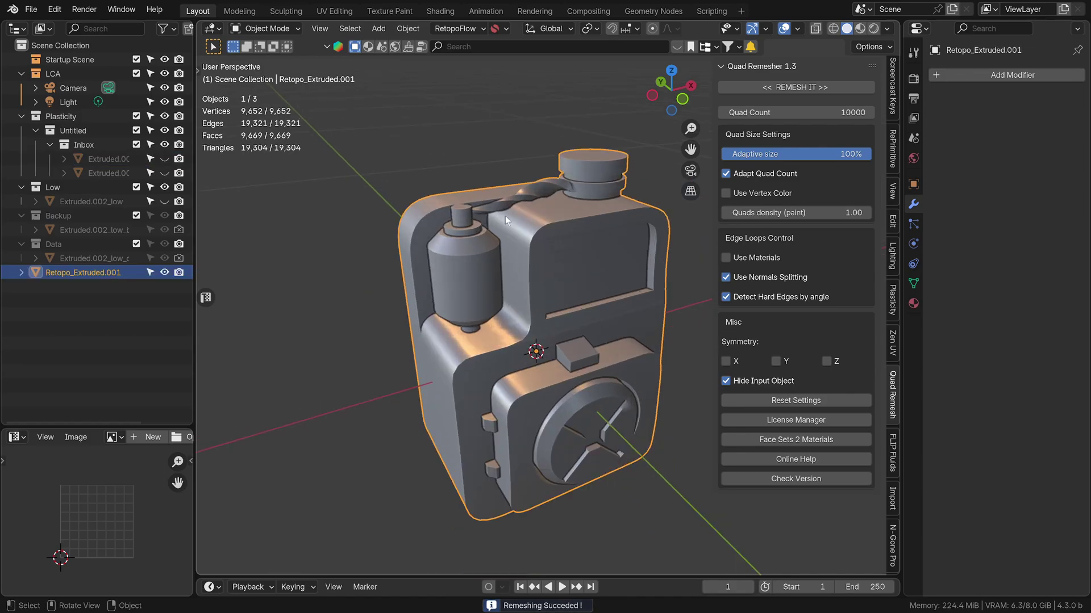
{"action": "middle_click_drag", "start_coordinate": [506, 215], "coordinate": [481, 216]}
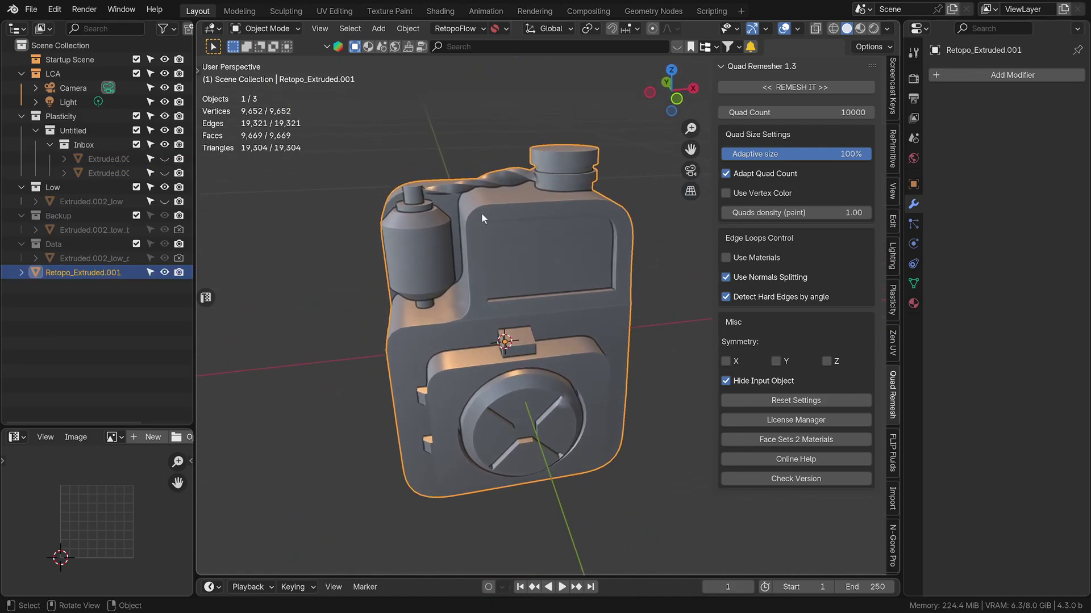
{"action": "right_click", "coordinate": [482, 213]}
{"action": "left_click", "coordinate": [482, 213]}
{"action": "middle_click_drag", "start_coordinate": [489, 219], "coordinate": [452, 390]}
{"action": "scroll", "coordinate": [438, 397], "scroll_direction": "up", "scroll_amount": 3}
{"action": "scroll", "coordinate": [443, 370], "scroll_direction": "up", "scroll_amount": 5}
{"action": "scroll", "coordinate": [444, 372], "scroll_direction": "down", "scroll_amount": 5}
{"action": "scroll", "coordinate": [458, 374], "scroll_direction": "up", "scroll_amount": 4}
{"action": "scroll", "coordinate": [451, 413], "scroll_direction": "up", "scroll_amount": 4}
{"action": "scroll", "coordinate": [436, 432], "scroll_direction": "down", "scroll_amount": 5}
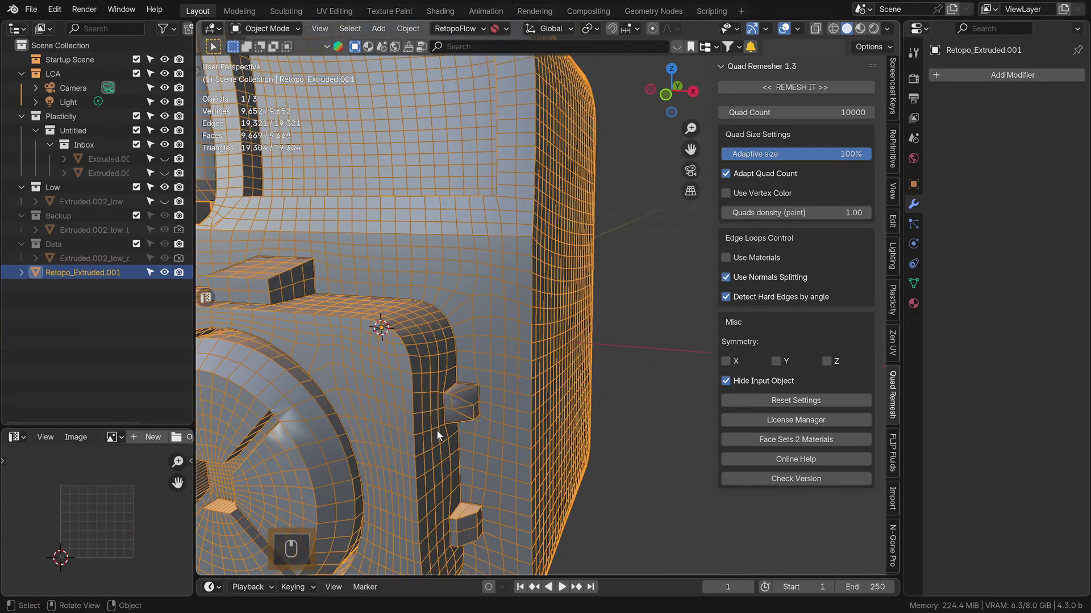
Step: Undo the remesh of the sharp canister and set Quad Remesher's quad count to 12000
{"action": "key", "text": "ctrl+z"}
{"action": "middle_click_drag", "start_coordinate": [495, 391], "coordinate": [509, 392]}
{"action": "left_click", "coordinate": [825, 112]}
{"action": "type", "text": "12000"}
{"action": "key", "text": "Return"}
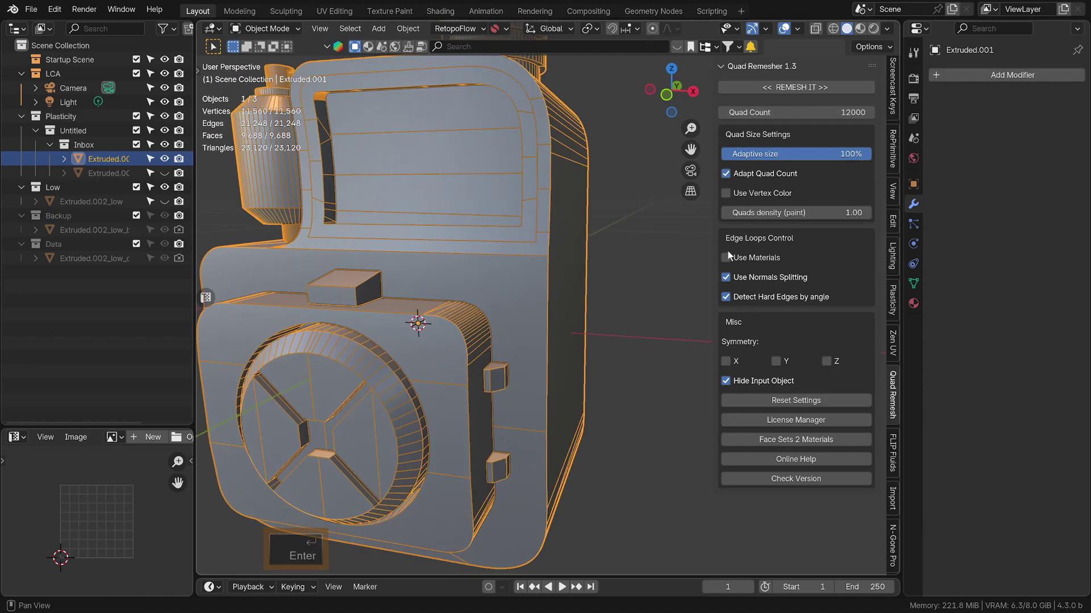
Step: Try remeshing the sharp canister with Use Normals Splitting disabled, and undo that remesh
{"action": "left_click", "coordinate": [726, 277]}
{"action": "left_click", "coordinate": [796, 89]}
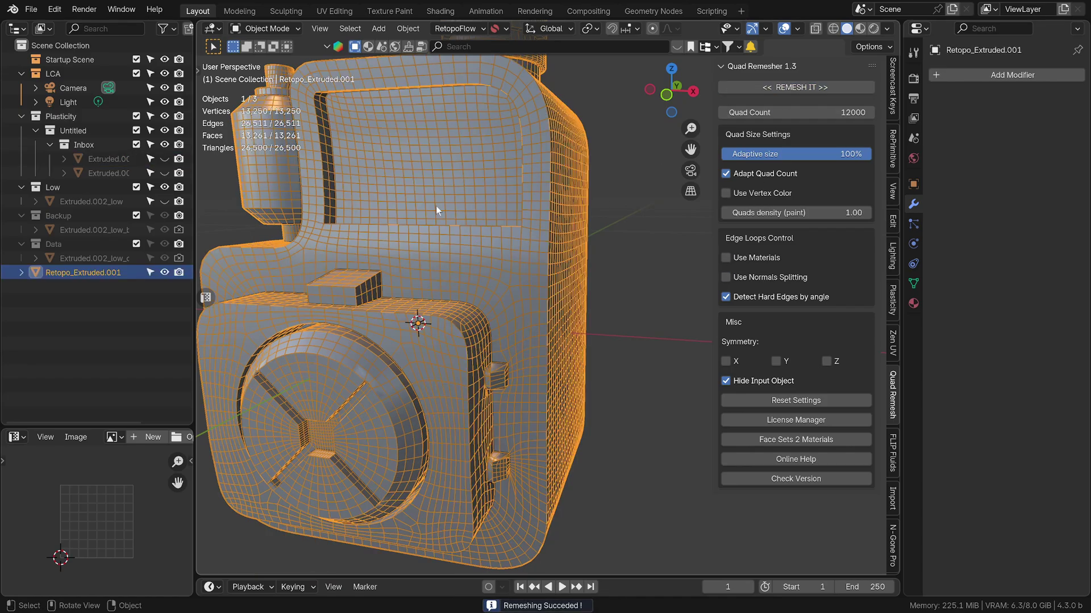
{"action": "scroll", "coordinate": [392, 200], "scroll_direction": "down", "scroll_amount": 2}
{"action": "mouse_move", "coordinate": [392, 199]}
{"action": "middle_mouse_down"}
{"action": "mouse_move", "coordinate": [328, 203]}
{"action": "mouse_move", "coordinate": [395, 203]}
{"action": "middle_mouse_up"}
{"action": "key", "text": "ctrl+z"}
Step: Re-enable Use Normals Splitting, remesh the sharp canister at 12000 quads and inspect the resulting topology
{"action": "left_click", "coordinate": [726, 278]}
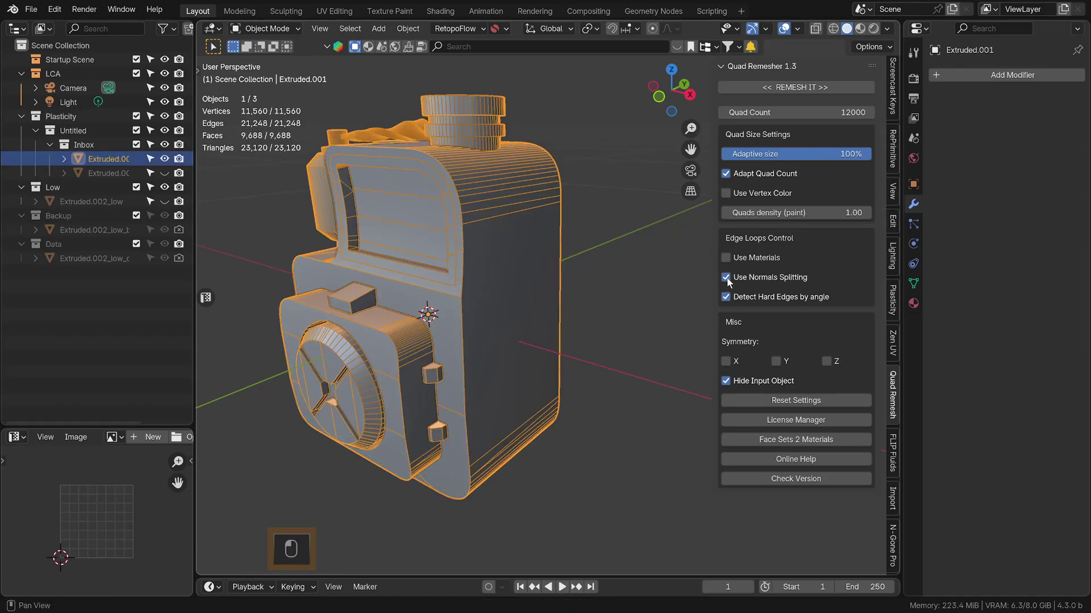
{"action": "left_click", "coordinate": [814, 90]}
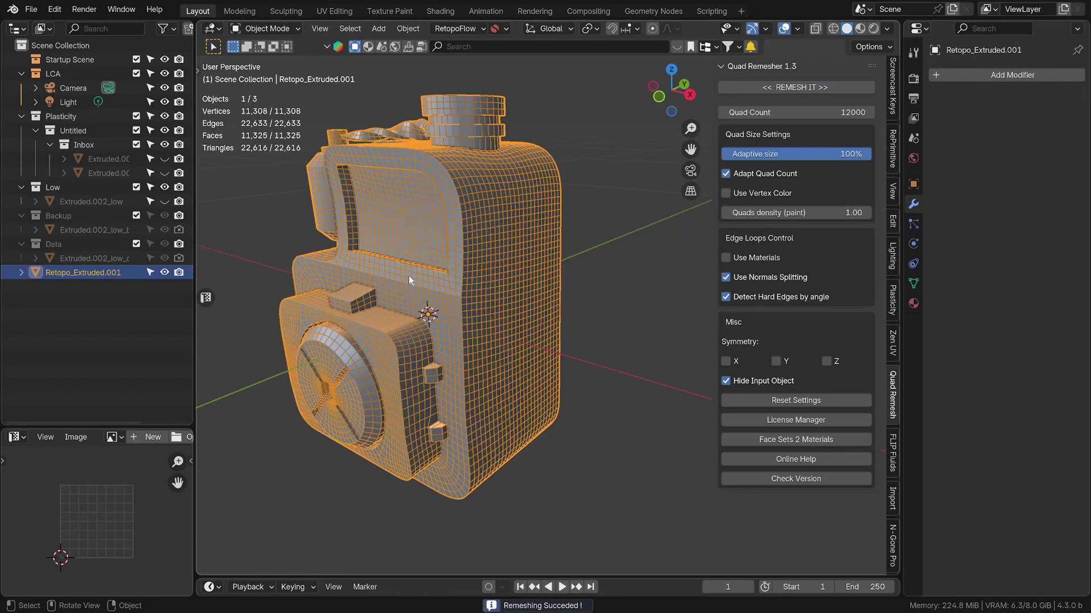
{"action": "middle_click_drag", "start_coordinate": [407, 279], "coordinate": [498, 281]}
{"action": "scroll", "coordinate": [498, 281], "scroll_direction": "down", "scroll_amount": 3}
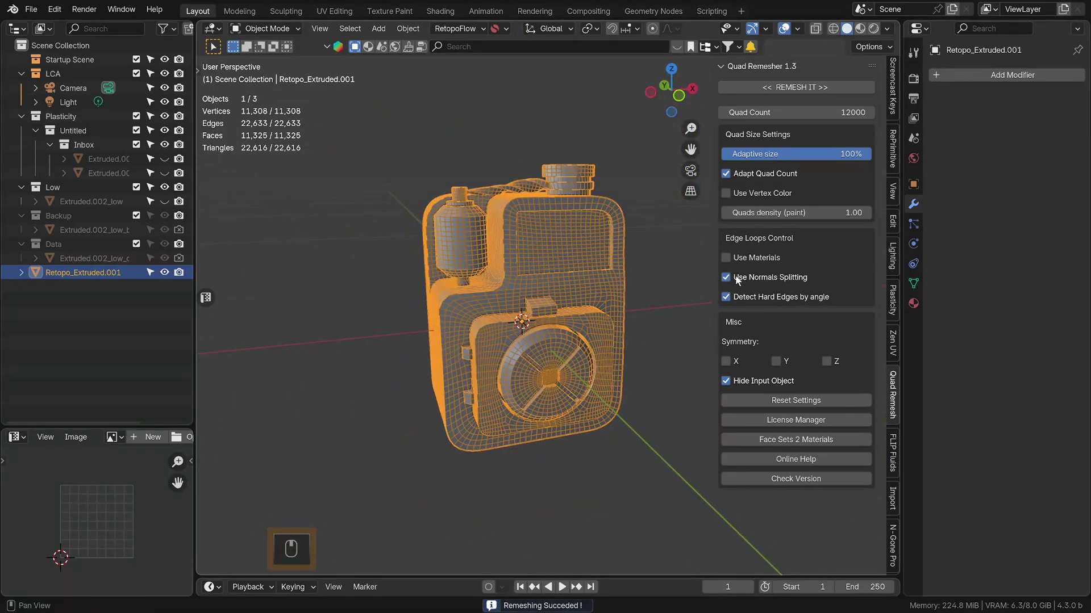
{"action": "scroll", "coordinate": [510, 210], "scroll_direction": "up", "scroll_amount": 3}
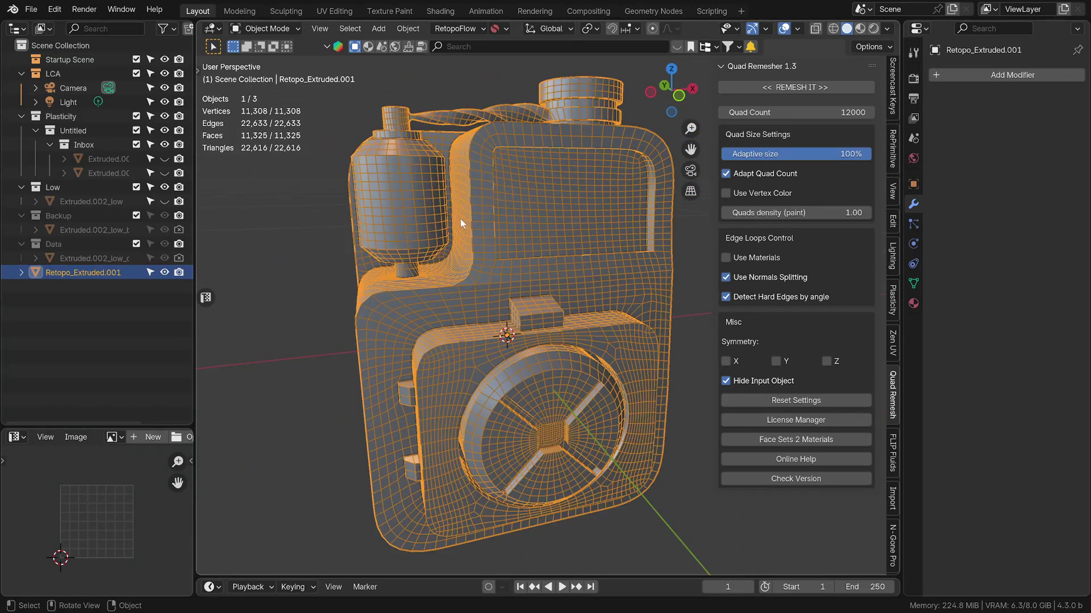
{"action": "middle_click_drag", "start_coordinate": [357, 354], "coordinate": [550, 301]}
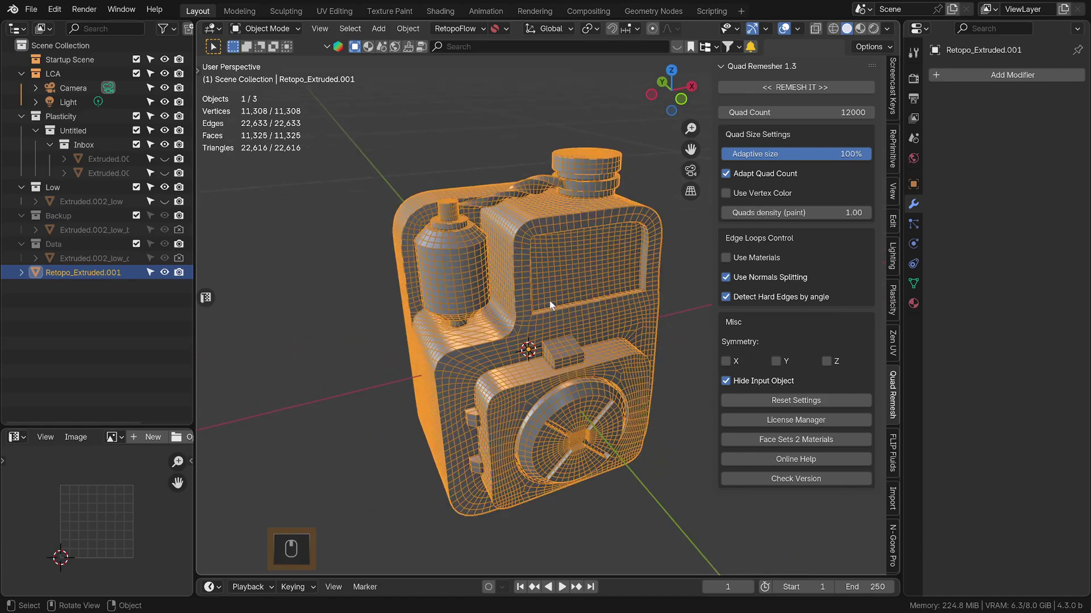
Step: Hide the wireframe and examine the remeshed canister's marked sharp edges in Edit Mode around the front panel
{"action": "key", "text": "q"}
{"action": "left_click", "coordinate": [497, 290]}
{"action": "key", "text": "Tab"}
{"action": "scroll", "coordinate": [513, 267], "scroll_direction": "up", "scroll_amount": 8}
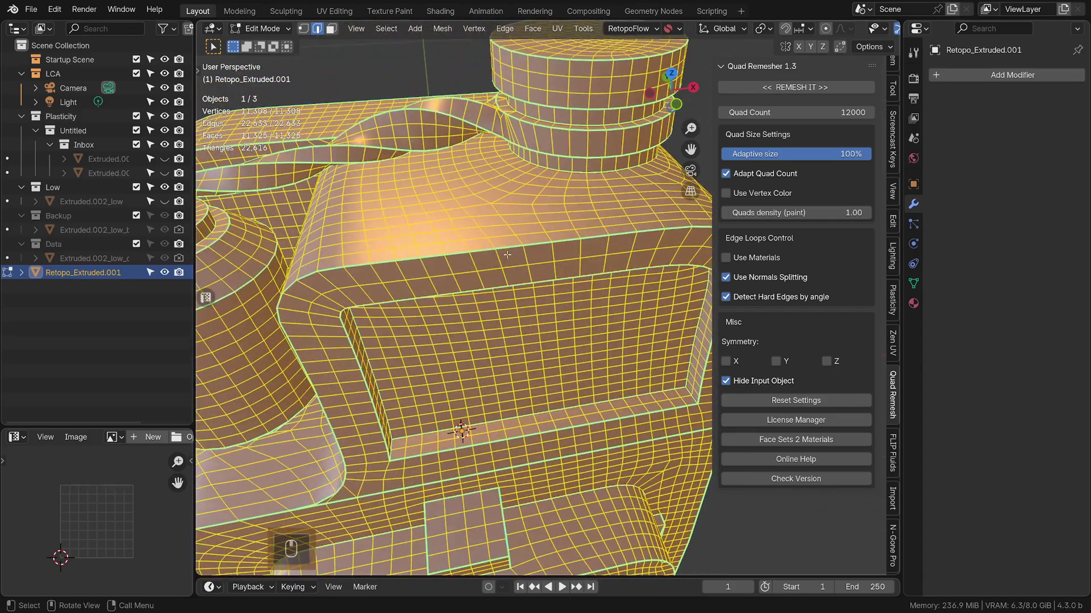
{"action": "left_click", "coordinate": [507, 254]}
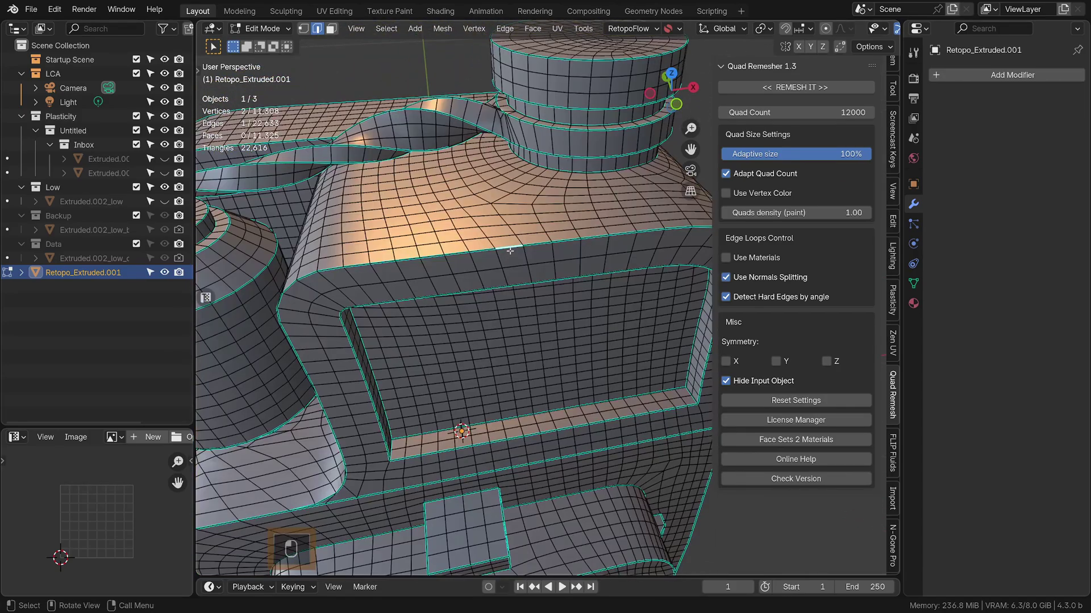
{"action": "scroll", "coordinate": [509, 252], "scroll_direction": "down", "scroll_amount": 8}
{"action": "middle_click_drag", "start_coordinate": [510, 251], "coordinate": [538, 238]}
{"action": "scroll", "coordinate": [539, 235], "scroll_direction": "up", "scroll_amount": 2}
{"action": "scroll", "coordinate": [538, 237], "scroll_direction": "down", "scroll_amount": 2}
{"action": "scroll", "coordinate": [545, 225], "scroll_direction": "up", "scroll_amount": 2}
{"action": "key", "text": "Tab"}
{"action": "scroll", "coordinate": [558, 207], "scroll_direction": "down", "scroll_amount": 3}
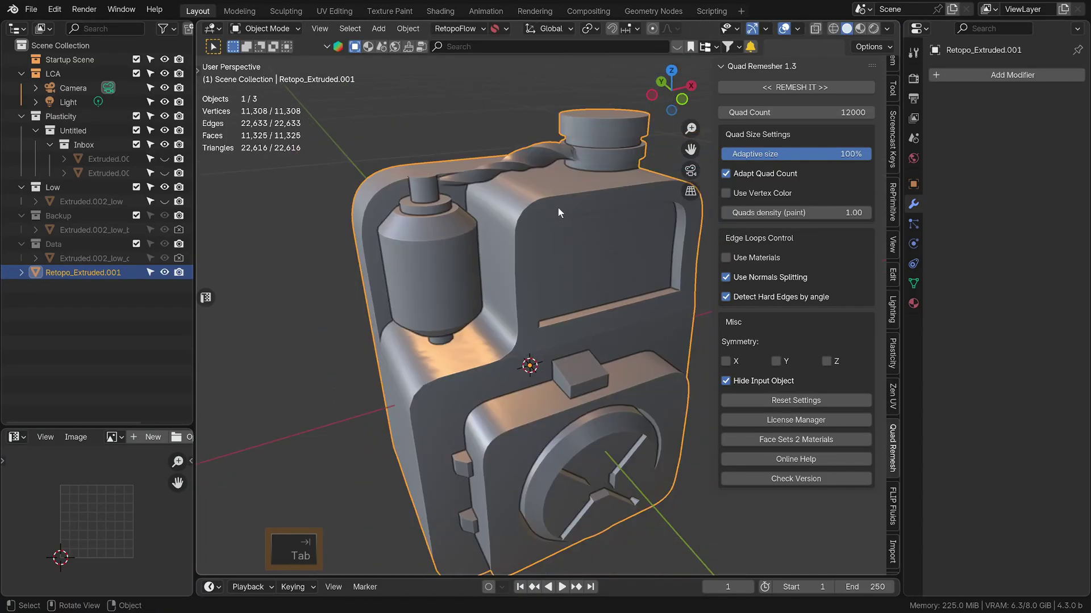
Step: Add a Subdivision Surface modifier to the remeshed canister and inspect the smoothed shape
{"action": "scroll", "coordinate": [557, 209], "scroll_direction": "up", "scroll_amount": 1}
{"action": "left_click", "coordinate": [980, 77]}
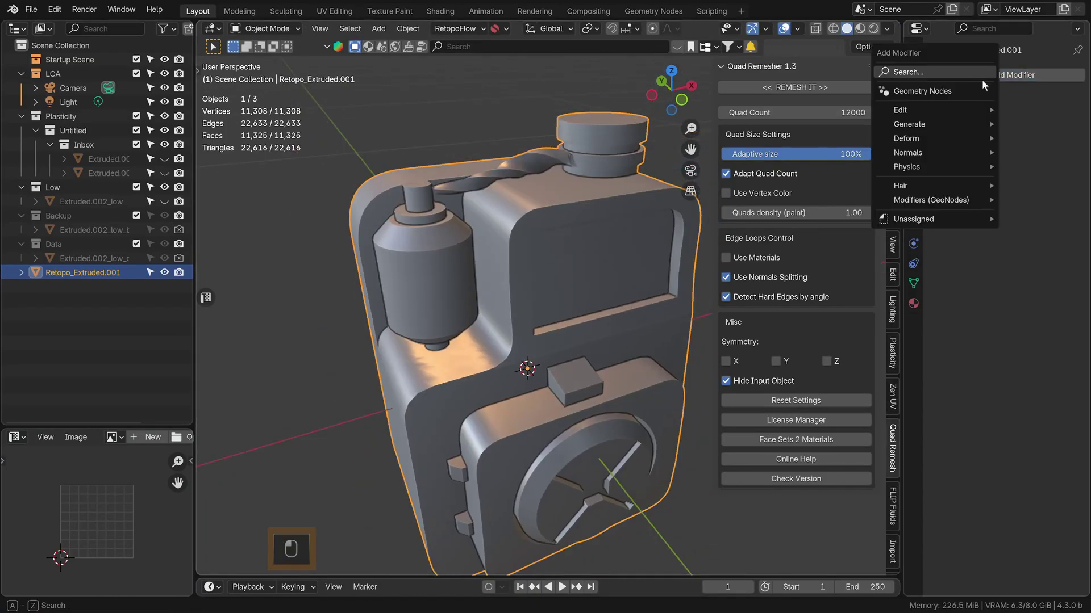
{"action": "type", "text": "sub"}
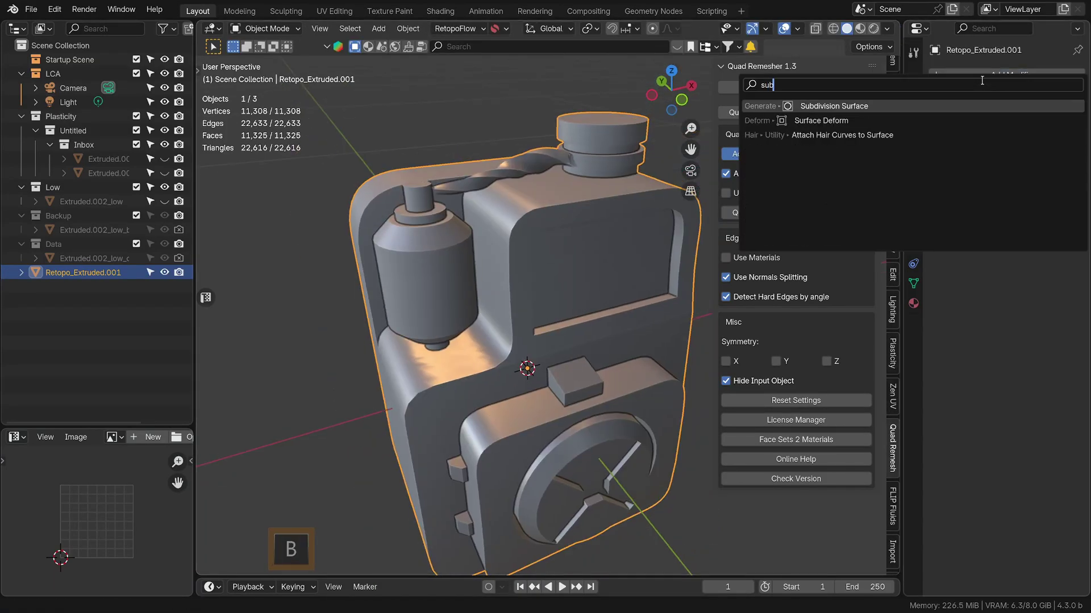
{"action": "left_click", "coordinate": [884, 106]}
{"action": "scroll", "coordinate": [656, 192], "scroll_direction": "down", "scroll_amount": 3}
{"action": "middle_click_drag", "start_coordinate": [656, 192], "coordinate": [637, 210]}
{"action": "scroll", "coordinate": [581, 267], "scroll_direction": "up", "scroll_amount": 4}
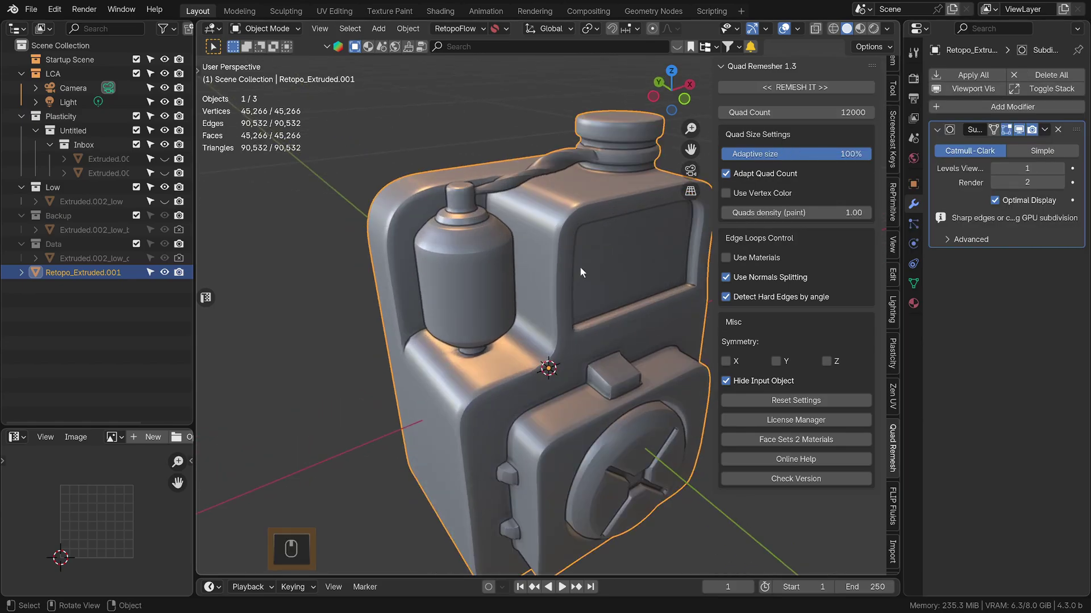
Step: Select the remeshed canister's sharp edges in Edit Mode and mark them as seams
{"action": "key", "text": "Tab"}
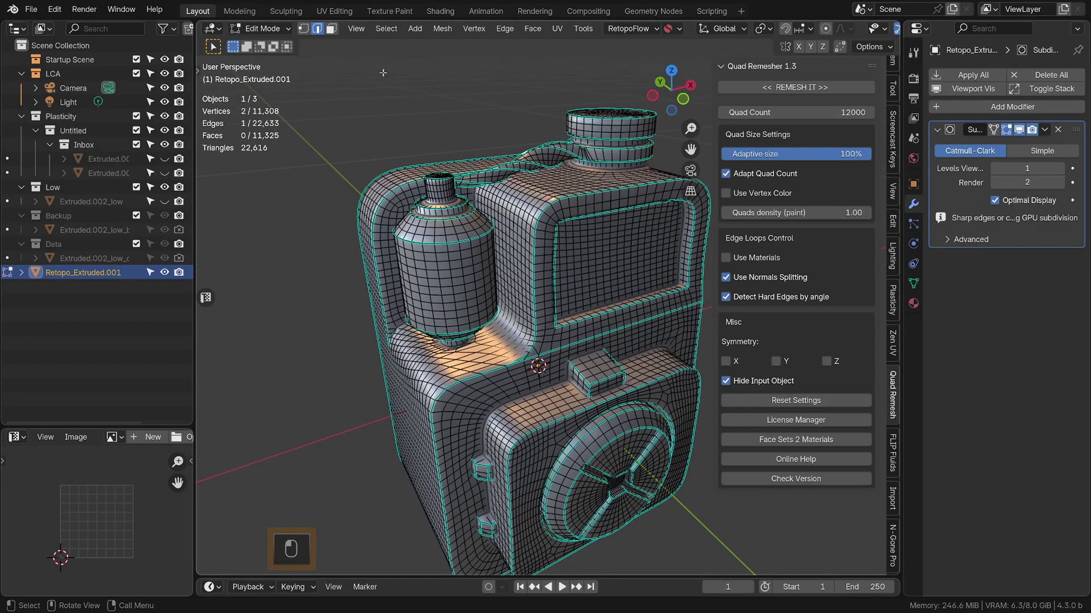
{"action": "left_click", "coordinate": [386, 28]}
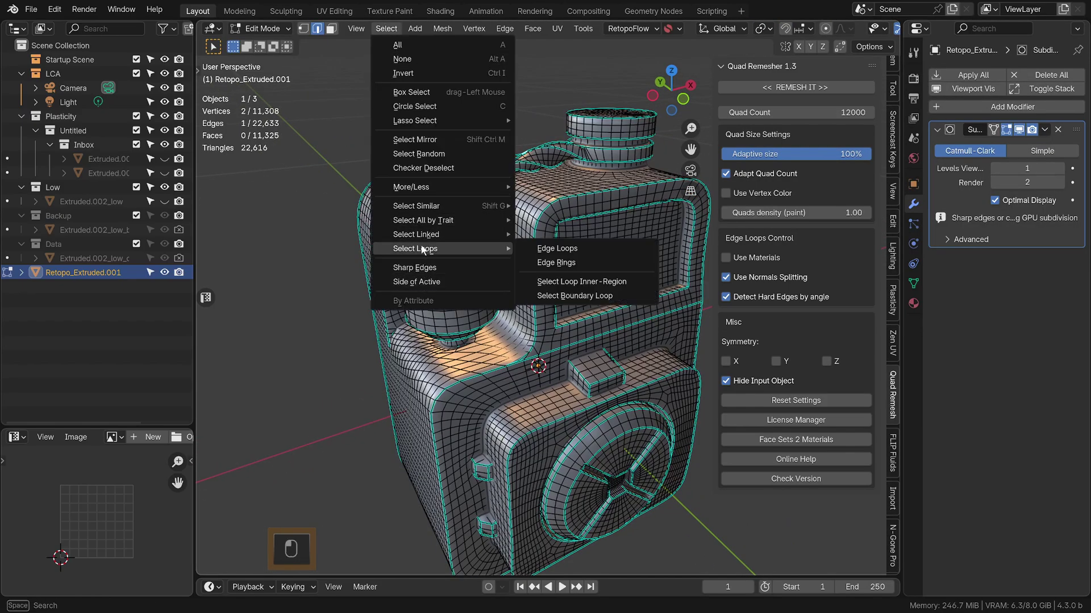
{"action": "left_click", "coordinate": [436, 269]}
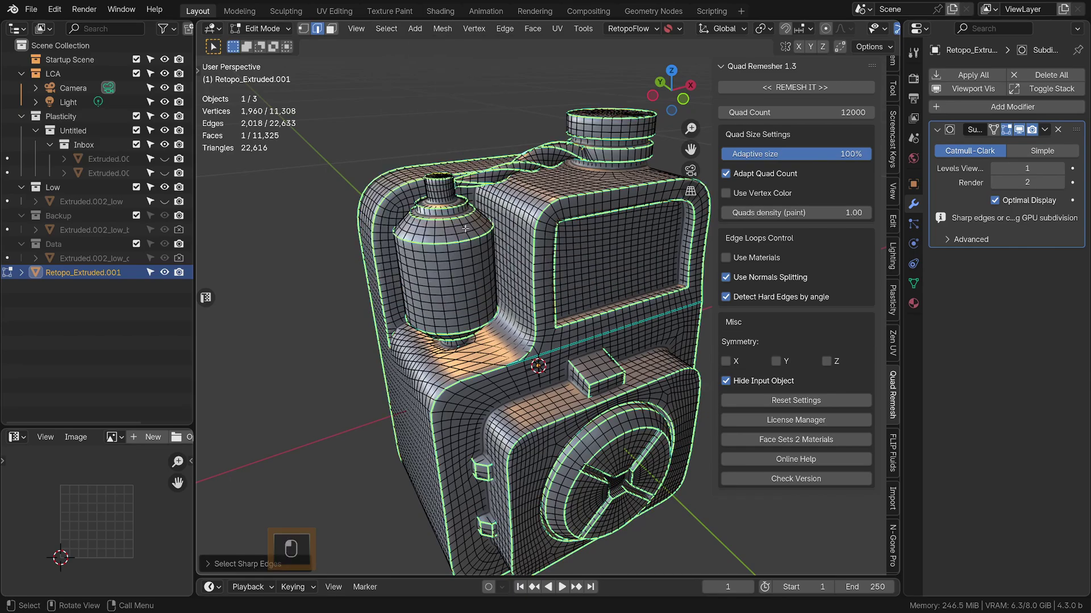
{"action": "right_click", "coordinate": [468, 109]}
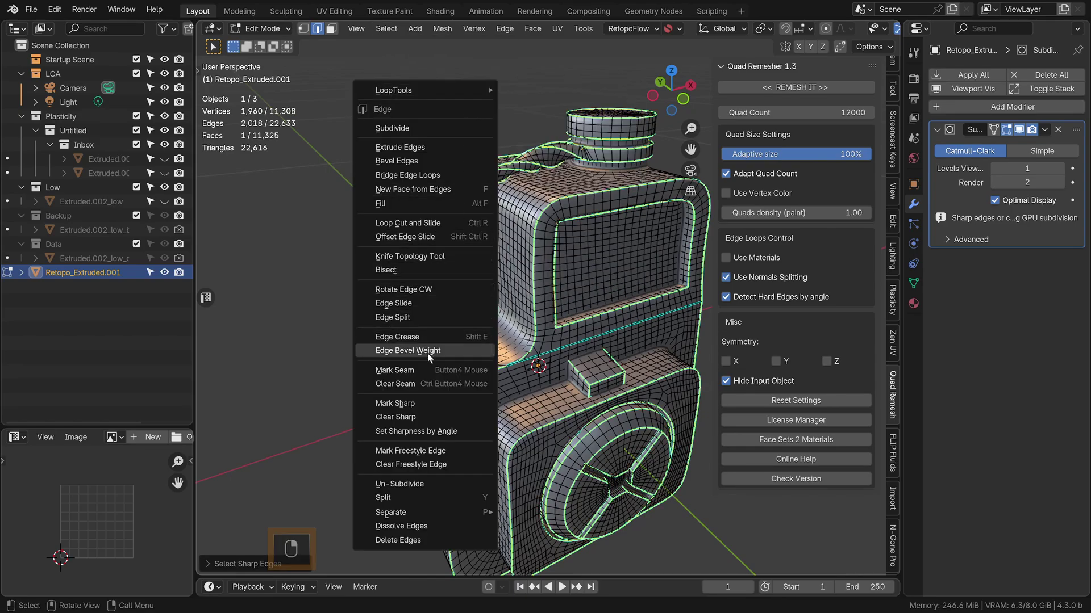
{"action": "left_click", "coordinate": [426, 372]}
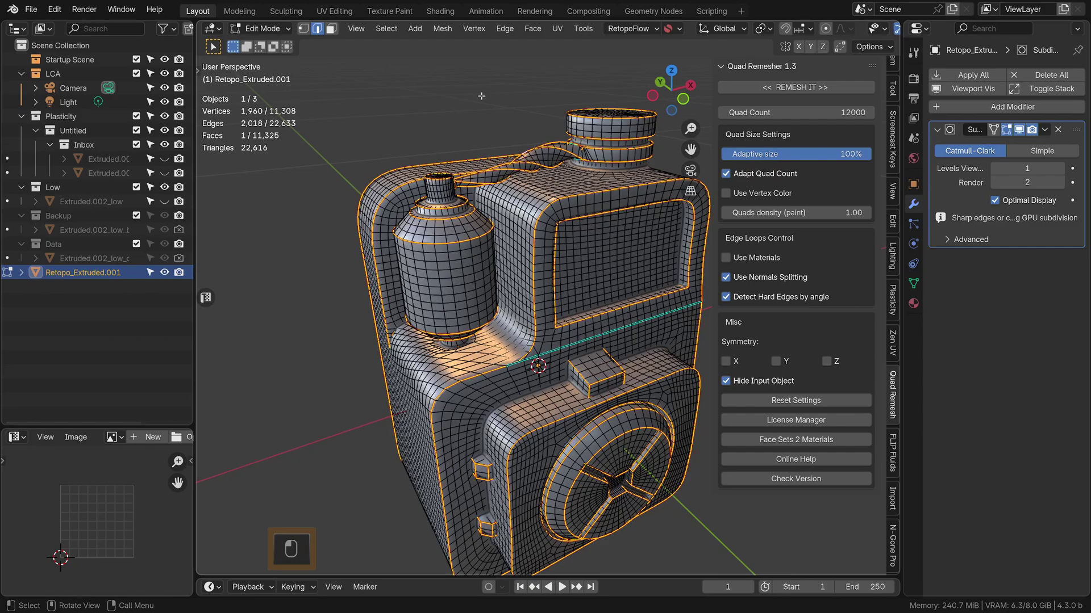
Step: Select every edge of the remeshed canister, clear its sharp marking and return to Object Mode
{"action": "right_click", "coordinate": [451, 79]}
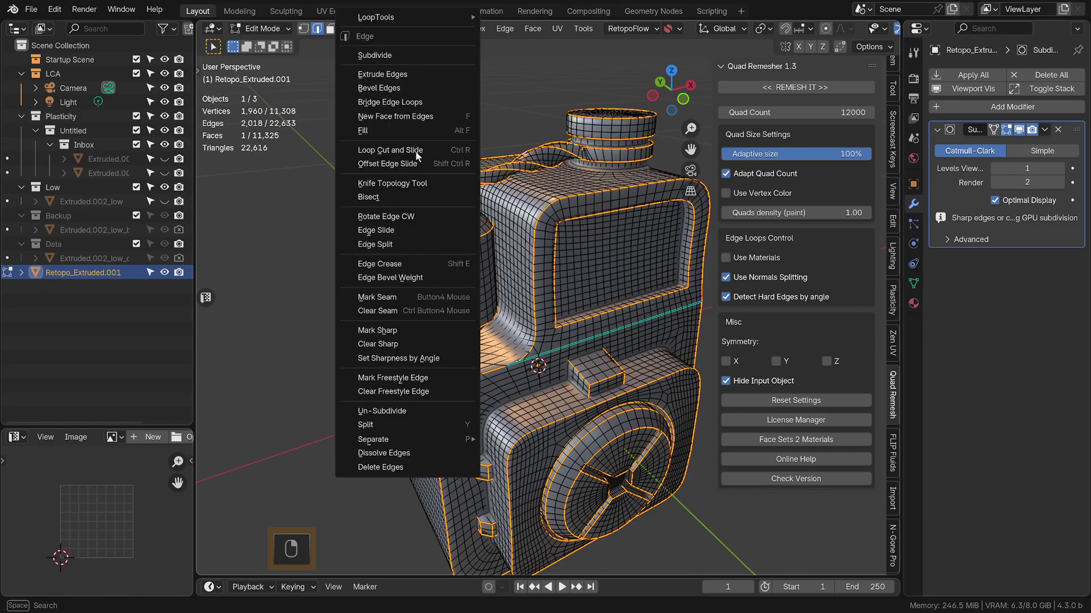
{"action": "key", "text": "alt+a"}
{"action": "key", "text": "a"}
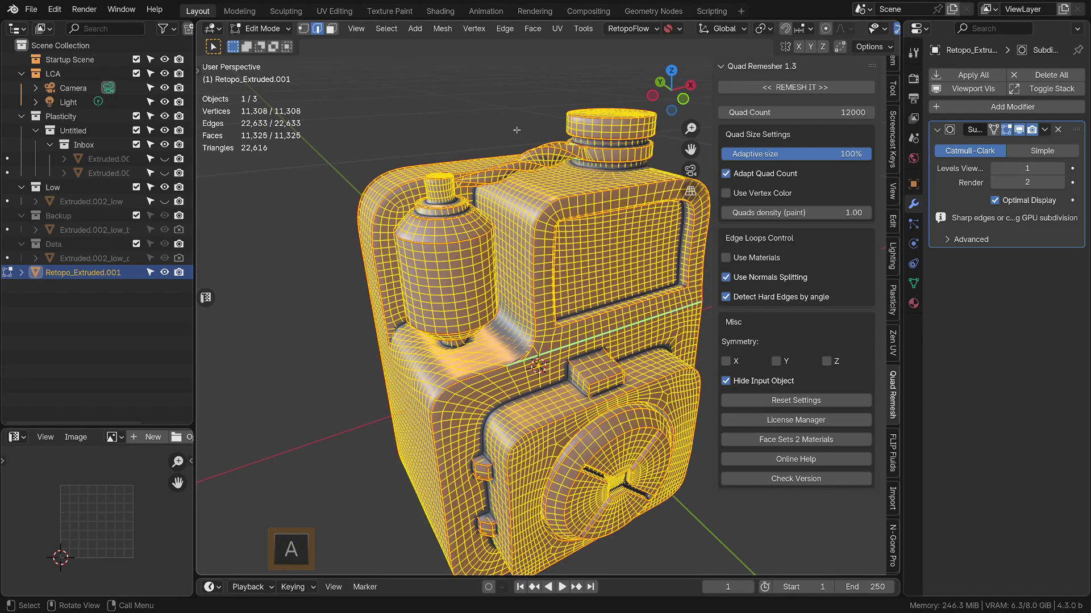
{"action": "right_click", "coordinate": [498, 215]}
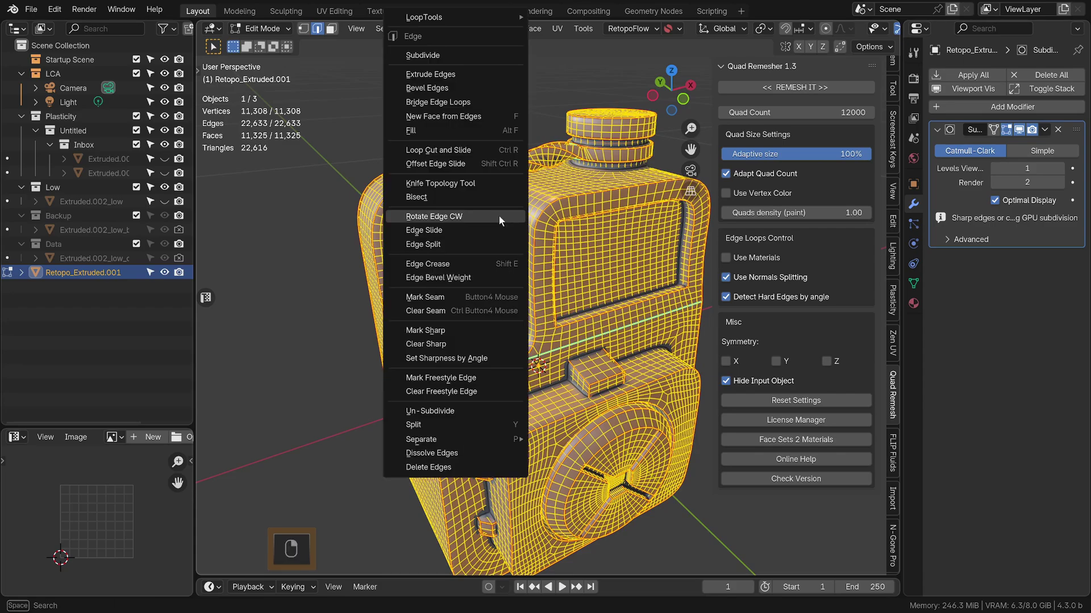
{"action": "left_click", "coordinate": [459, 343]}
{"action": "middle_click_drag", "start_coordinate": [459, 343], "coordinate": [398, 349]}
{"action": "key", "text": "Tab"}
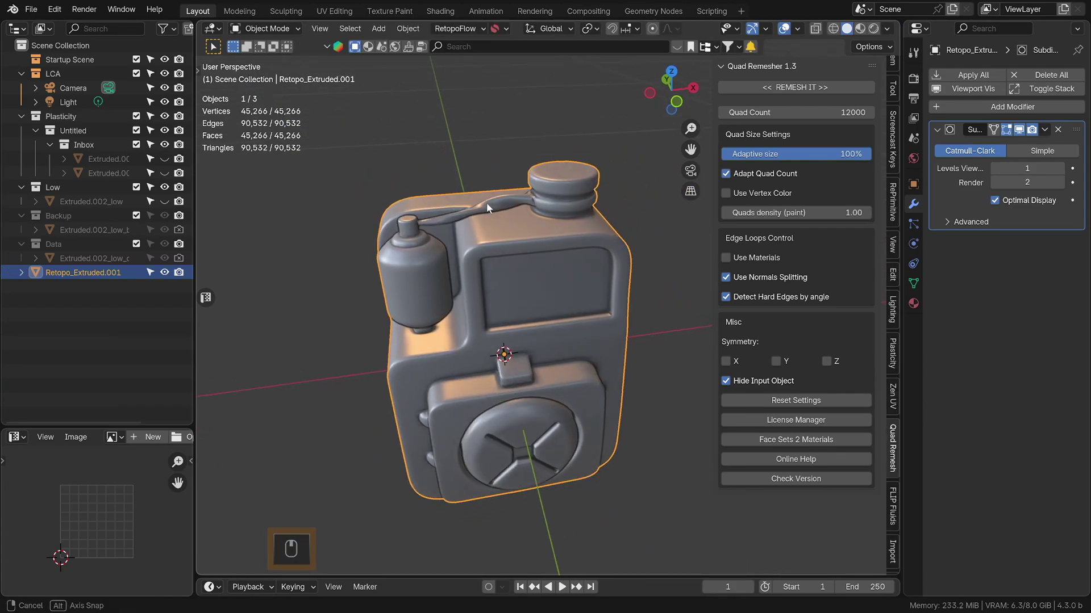
Step: Inspect the subdivided canister's smoothing and topology around the bottle recess, front panel and round cover
{"action": "middle_click_drag", "start_coordinate": [486, 202], "coordinate": [544, 192]}
{"action": "scroll", "coordinate": [500, 187], "scroll_direction": "up", "scroll_amount": 2}
{"action": "scroll", "coordinate": [527, 209], "scroll_direction": "up", "scroll_amount": 3}
{"action": "scroll", "coordinate": [527, 209], "scroll_direction": "down", "scroll_amount": 3}
{"action": "scroll", "coordinate": [404, 312], "scroll_direction": "up", "scroll_amount": 5}
{"action": "key", "text": "Tab"}
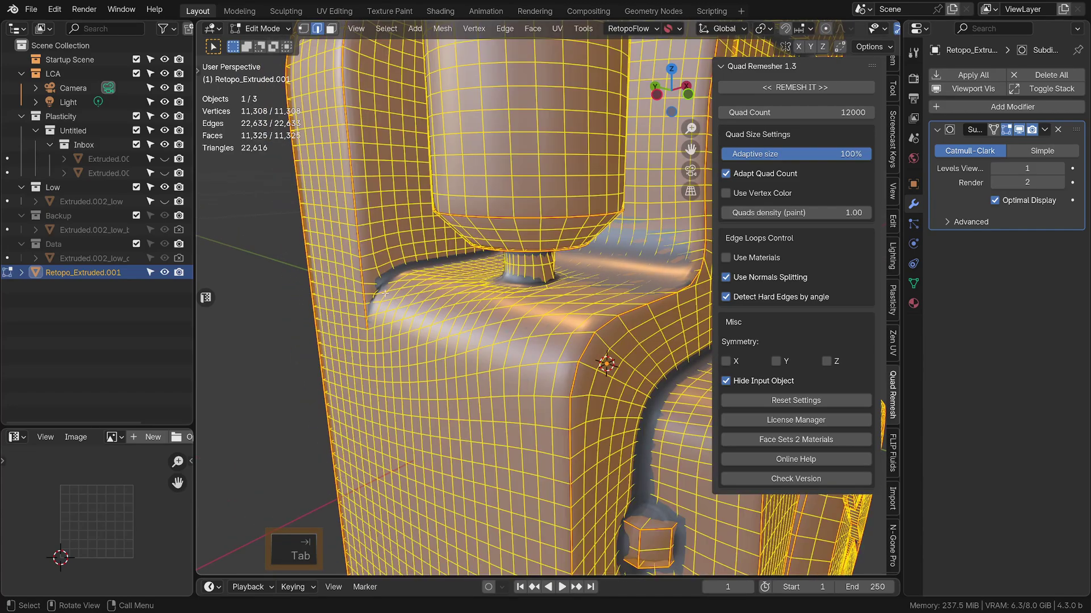
{"action": "key", "text": "Tab"}
{"action": "scroll", "coordinate": [413, 295], "scroll_direction": "down", "scroll_amount": 5}
{"action": "middle_click_drag", "start_coordinate": [412, 294], "coordinate": [361, 292]}
{"action": "scroll", "coordinate": [528, 304], "scroll_direction": "up", "scroll_amount": 4}
{"action": "scroll", "coordinate": [526, 300], "scroll_direction": "down", "scroll_amount": 3}
{"action": "middle_click_drag", "start_coordinate": [459, 282], "coordinate": [524, 295]}
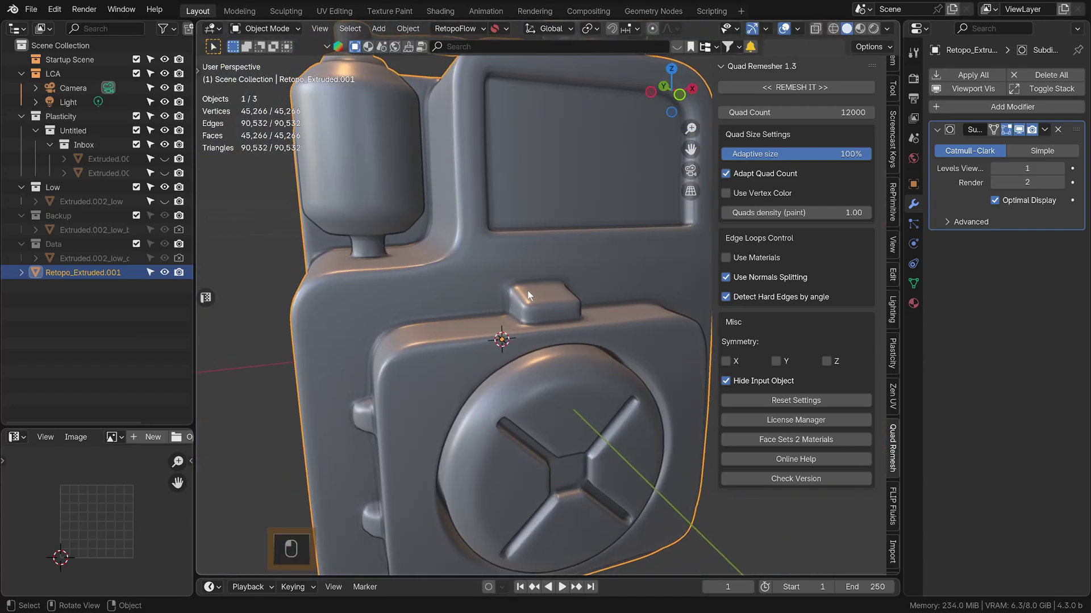
Step: Turn off the Subdivision Surface display and select the seam edge loop around the base of the raised front panel
{"action": "key", "text": "Tab"}
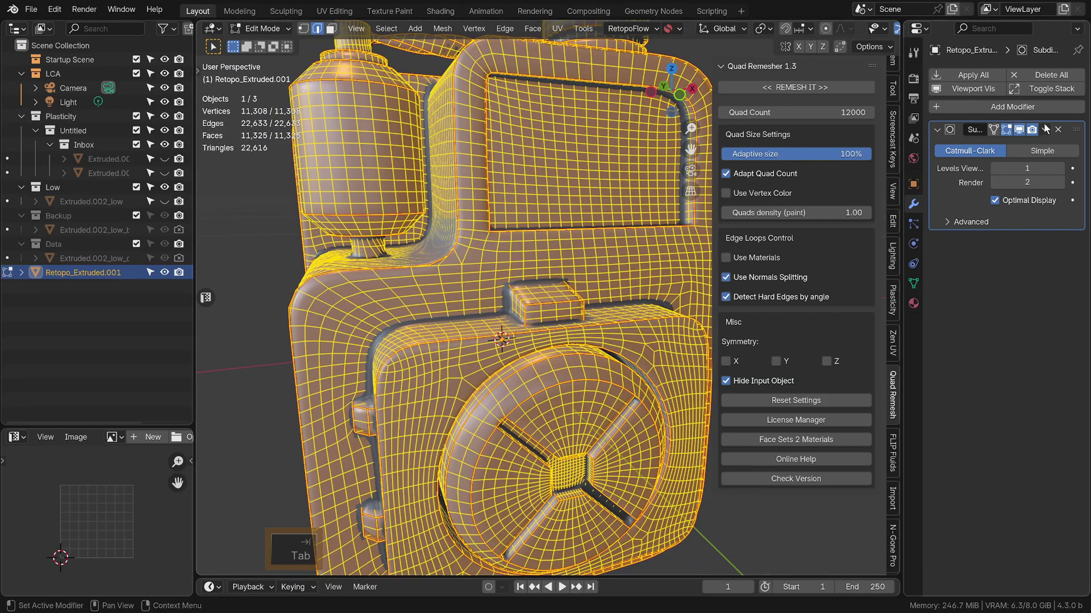
{"action": "left_click", "coordinate": [1019, 130]}
{"action": "mouse_move", "coordinate": [547, 281]}
{"action": "middle_mouse_down"}
{"action": "mouse_move", "coordinate": [537, 268]}
{"action": "mouse_move", "coordinate": [549, 283]}
{"action": "middle_mouse_up"}
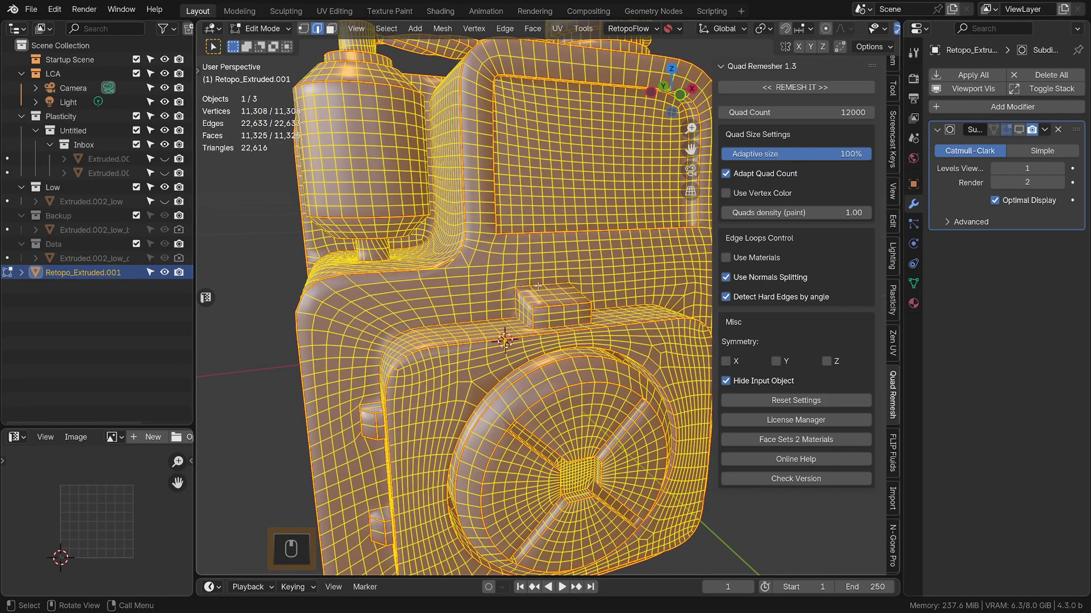
{"action": "left_click", "coordinate": [537, 285]}
{"action": "double_click", "coordinate": [537, 286]}
{"action": "left_click", "coordinate": [537, 285]}
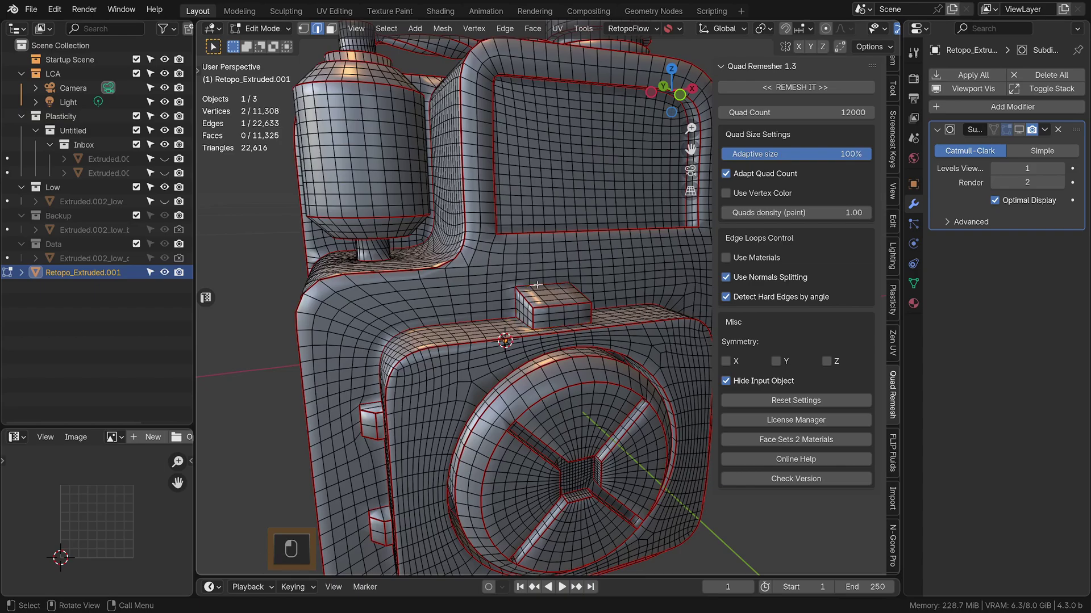
{"action": "left_click", "coordinate": [443, 327], "text": "alt"}
{"action": "scroll", "coordinate": [432, 379], "scroll_direction": "down", "scroll_amount": 3}
{"action": "middle_click_drag", "start_coordinate": [443, 327], "coordinate": [554, 346]}
{"action": "scroll", "coordinate": [433, 380], "scroll_direction": "down", "scroll_amount": 1}
{"action": "scroll", "coordinate": [525, 369], "scroll_direction": "up", "scroll_amount": 4}
Step: Re-enable the Subdivision Surface display and try out an edge crease on the front panel's base loop
{"action": "key", "text": "shift+e"}
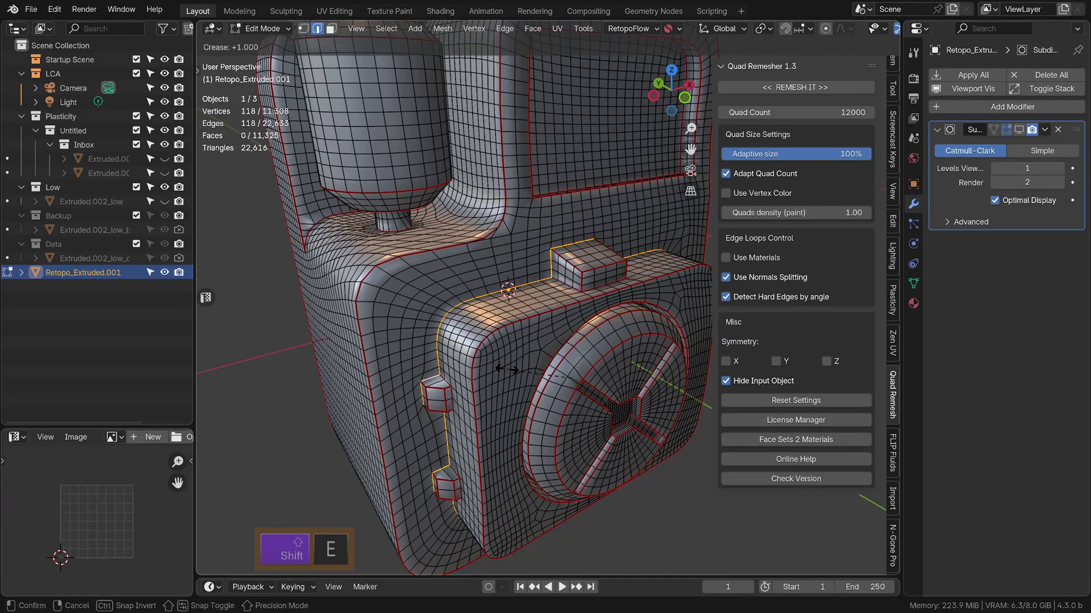
{"action": "key", "text": "Escape"}
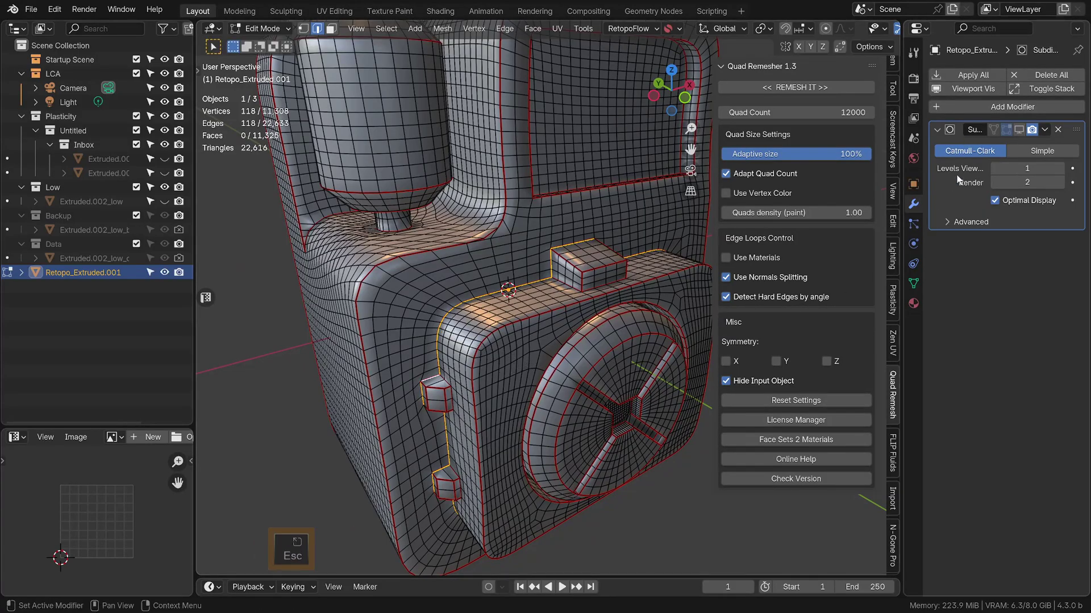
{"action": "left_click", "coordinate": [1018, 129]}
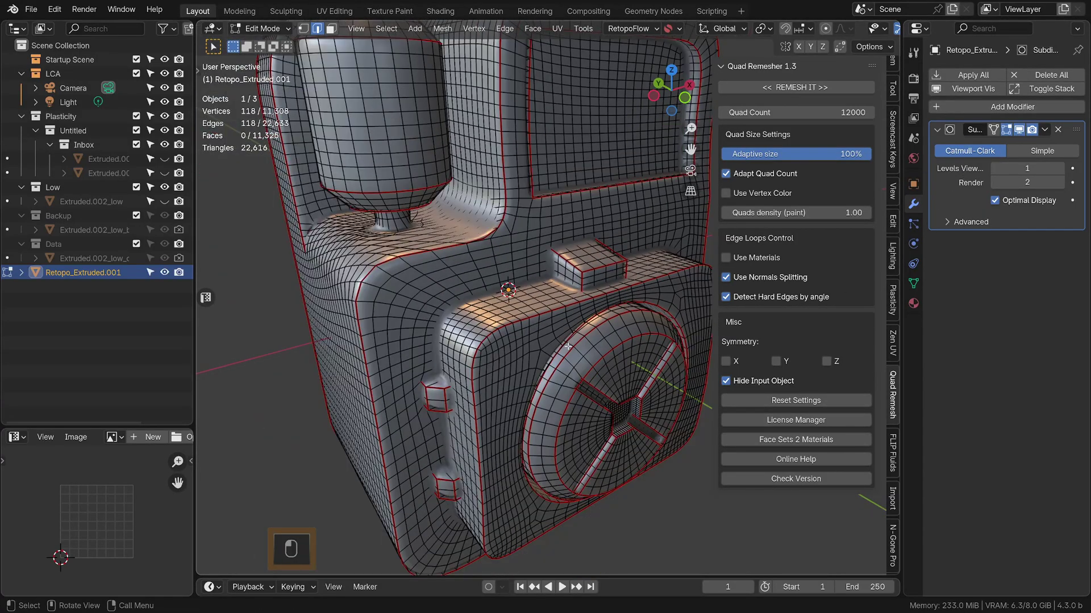
{"action": "key", "text": "shift+e"}
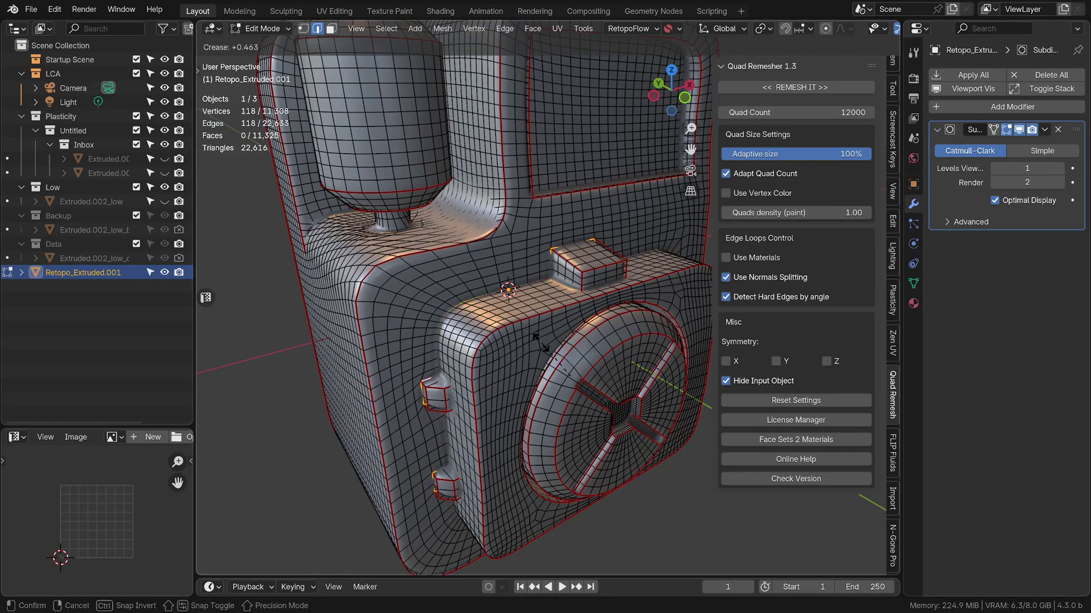
{"action": "key", "text": "Escape"}
Step: Crease the front panel's base edge loop by about 0.88 with the viewport overlays hidden, and show the overlays again
{"action": "key", "text": "alt+shift+z"}
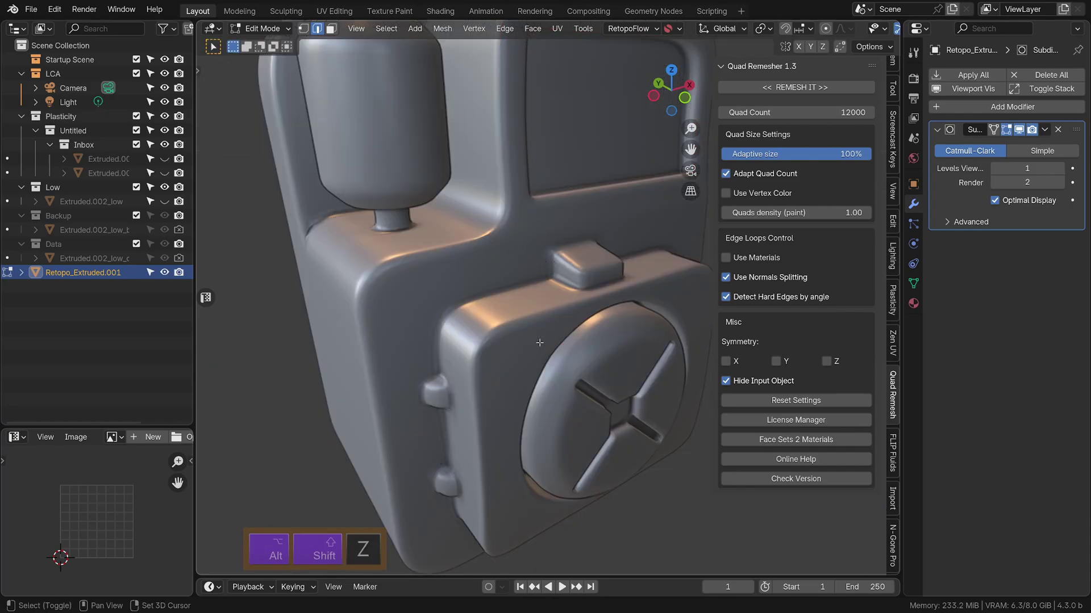
{"action": "scroll", "coordinate": [499, 326], "scroll_direction": "up", "scroll_amount": 7}
{"action": "scroll", "coordinate": [498, 326], "scroll_direction": "down", "scroll_amount": 3}
{"action": "middle_click_drag", "start_coordinate": [499, 326], "coordinate": [526, 333], "text": "shift"}
{"action": "scroll", "coordinate": [530, 331], "scroll_direction": "down", "scroll_amount": 2}
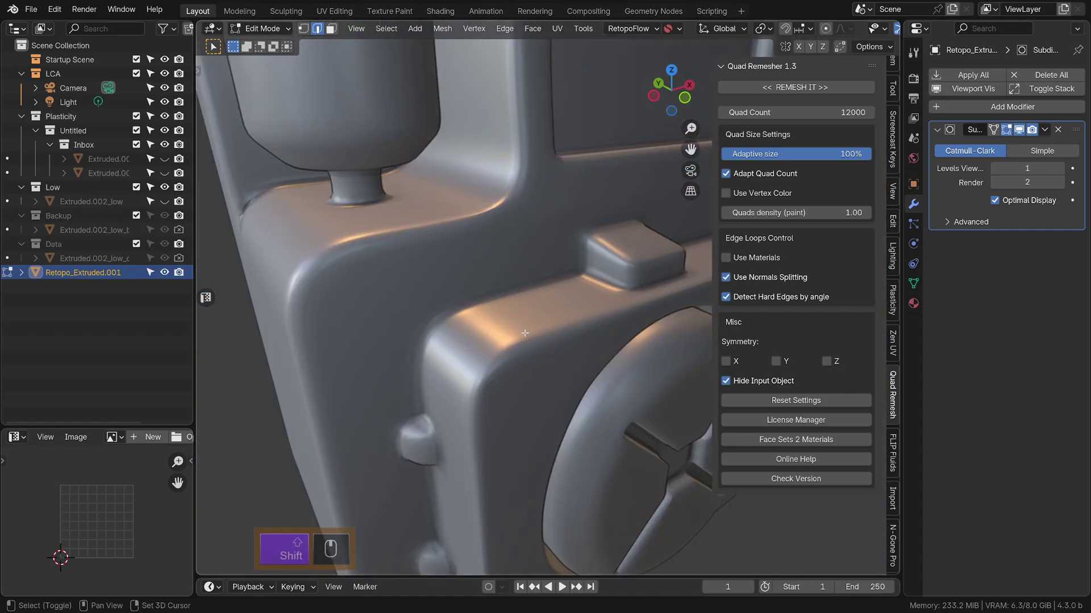
{"action": "key", "text": "shift+e"}
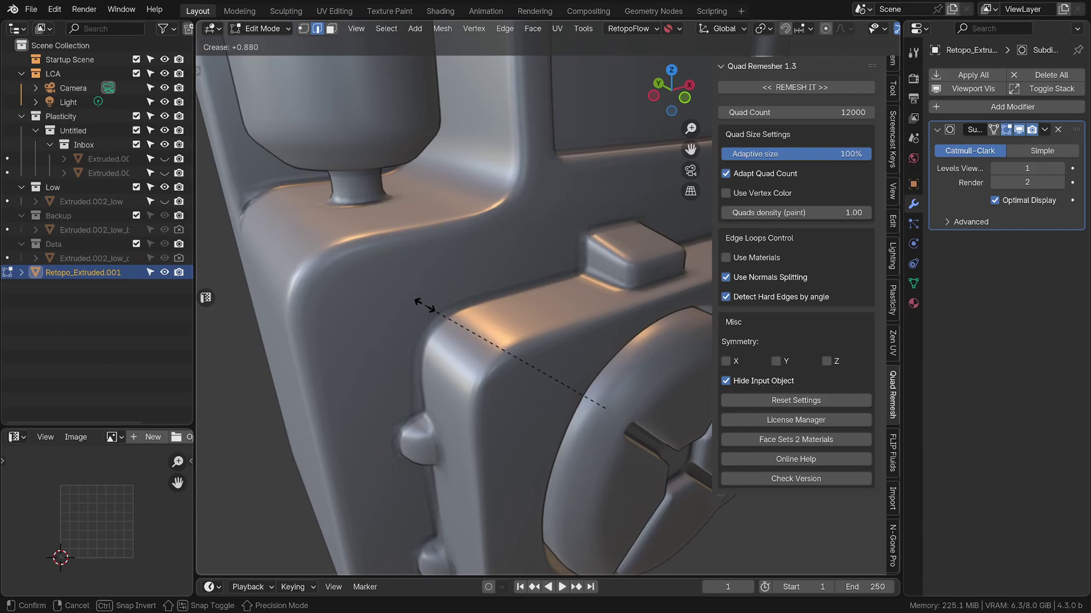
{"action": "left_click", "coordinate": [419, 296]}
{"action": "key", "text": "shift+alt+z"}
{"action": "scroll", "coordinate": [442, 339], "scroll_direction": "down", "scroll_amount": 5}
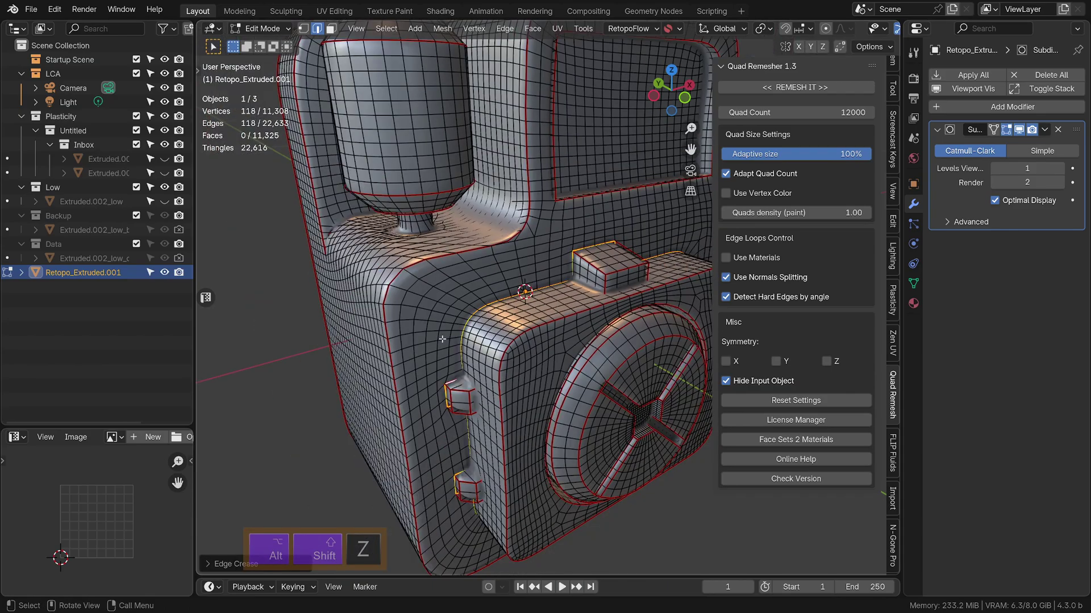
Step: Try to inset the seam-bounded outer shell faces of the canister body
{"action": "middle_click_drag", "start_coordinate": [443, 342], "coordinate": [596, 358]}
{"action": "middle_click_drag", "start_coordinate": [643, 252], "coordinate": [625, 302]}
{"action": "middle_click_drag", "start_coordinate": [624, 302], "coordinate": [551, 349], "text": "shift"}
{"action": "middle_click_drag", "start_coordinate": [551, 349], "coordinate": [478, 276]}
{"action": "scroll", "coordinate": [502, 345], "scroll_direction": "up", "scroll_amount": 3}
{"action": "scroll", "coordinate": [502, 345], "scroll_direction": "down", "scroll_amount": 4}
{"action": "scroll", "coordinate": [478, 277], "scroll_direction": "up", "scroll_amount": 1}
{"action": "middle_click_drag", "start_coordinate": [456, 234], "coordinate": [511, 242]}
{"action": "left_click", "coordinate": [504, 232]}
{"action": "key", "text": "ctrl+l"}
{"action": "key", "text": "i"}
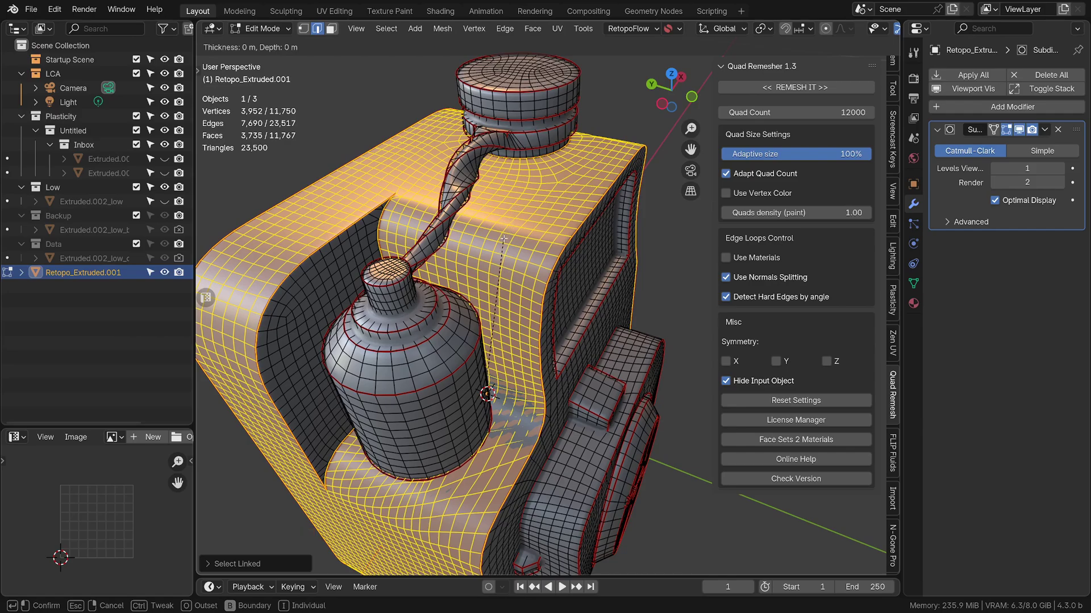
{"action": "right_click", "coordinate": [503, 239]}
Step: Select the seam-bounded face island on top of the canister's cap
{"action": "middle_click_drag", "start_coordinate": [503, 239], "coordinate": [529, 220]}
{"action": "left_click", "coordinate": [512, 152]}
{"action": "key", "text": "l"}
{"action": "middle_click_drag", "start_coordinate": [510, 152], "coordinate": [507, 138]}
Step: Try insetting the cap's top faces by about 0.0023 m, examine the rim closely and undo the inset
{"action": "key", "text": "i"}
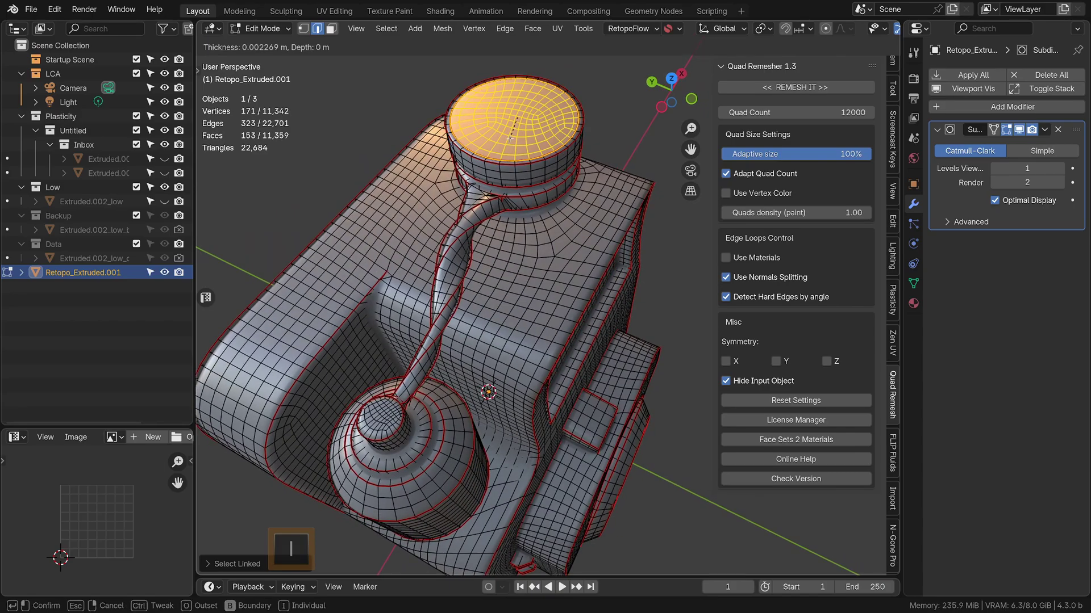
{"action": "left_click", "coordinate": [508, 141]}
{"action": "scroll", "coordinate": [488, 175], "scroll_direction": "up", "scroll_amount": 5}
{"action": "scroll", "coordinate": [490, 177], "scroll_direction": "down", "scroll_amount": 3}
{"action": "middle_click_drag", "start_coordinate": [491, 177], "coordinate": [523, 304], "text": "shift"}
{"action": "scroll", "coordinate": [503, 197], "scroll_direction": "up", "scroll_amount": 3}
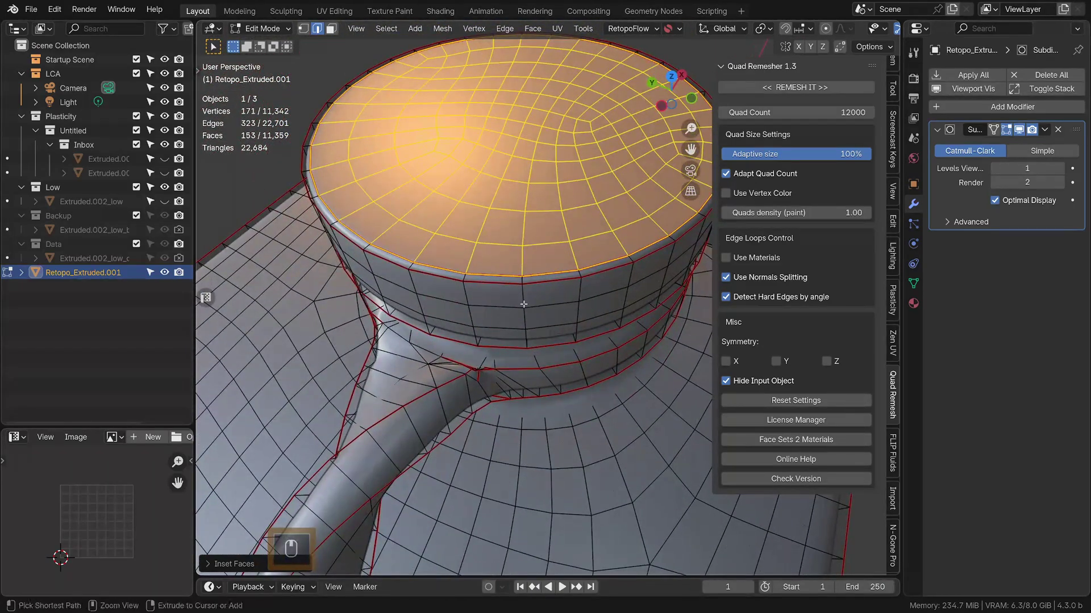
{"action": "key", "text": "ctrl+z"}
Step: Check the smoothed cap in Object Mode and inset its top faces by about 0.0017 m
{"action": "key", "text": "Tab"}
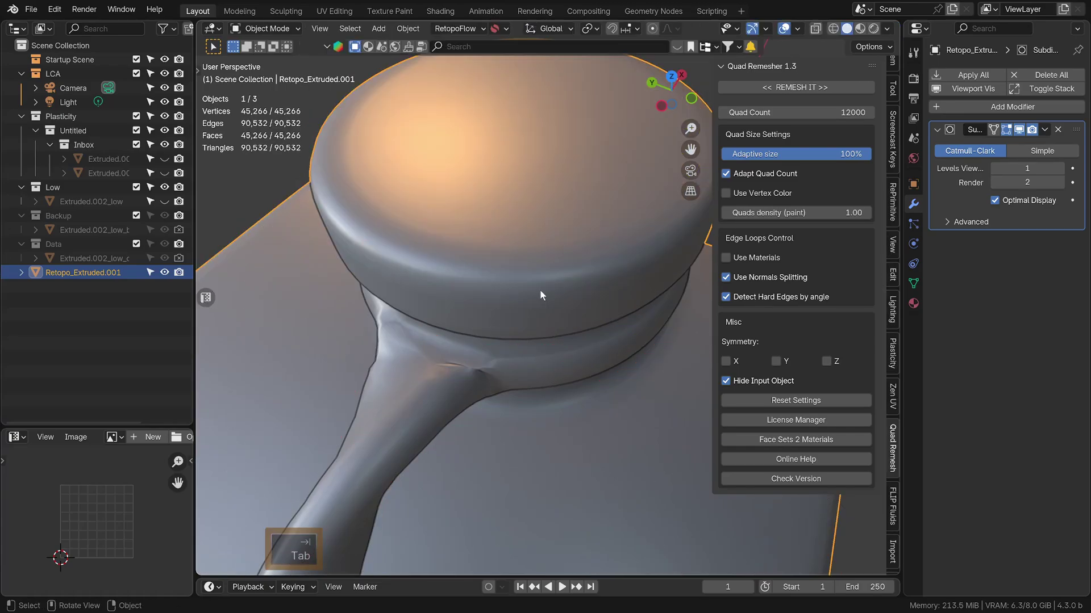
{"action": "key", "text": "Tab"}
{"action": "key", "text": "i"}
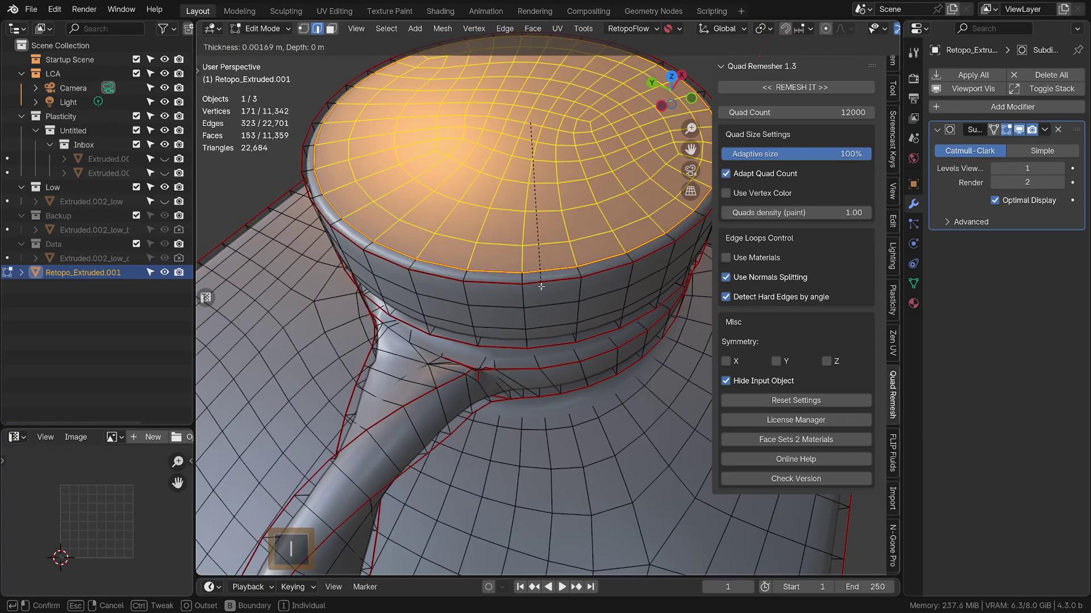
{"action": "left_click", "coordinate": [541, 286]}
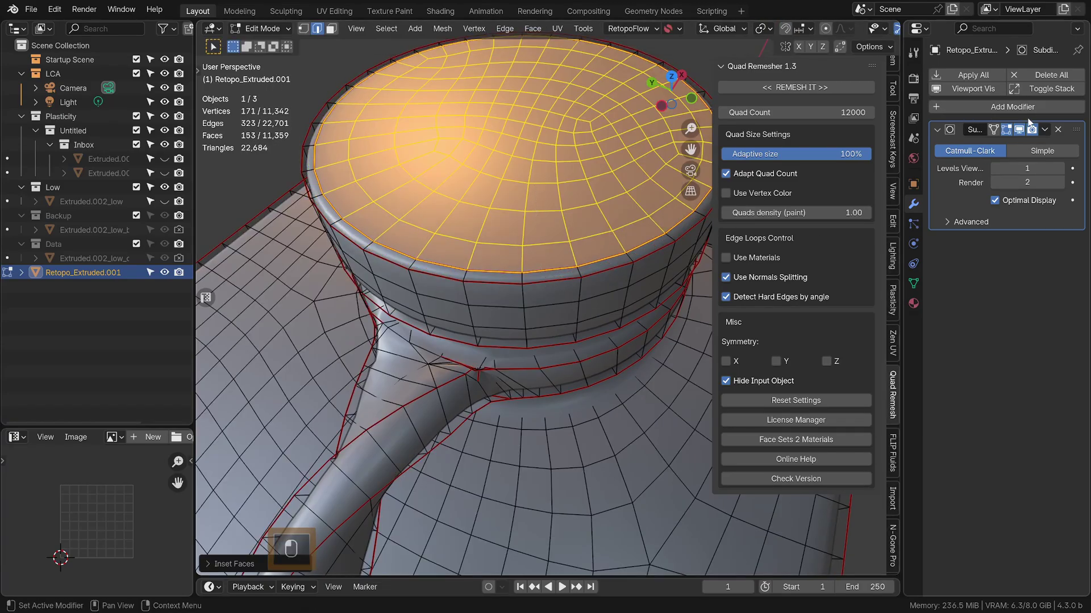
Step: Show the Subdivision Surface result on the edit cage and scale the cap's inset top faces slightly outward
{"action": "left_click", "coordinate": [996, 130]}
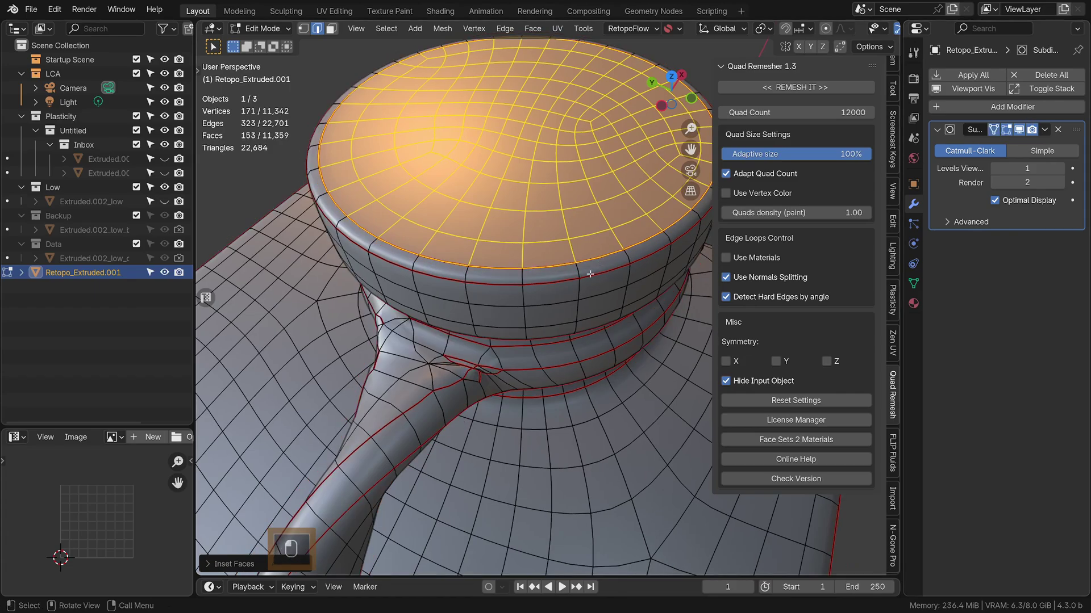
{"action": "key", "text": "s"}
{"action": "left_click", "coordinate": [555, 300]}
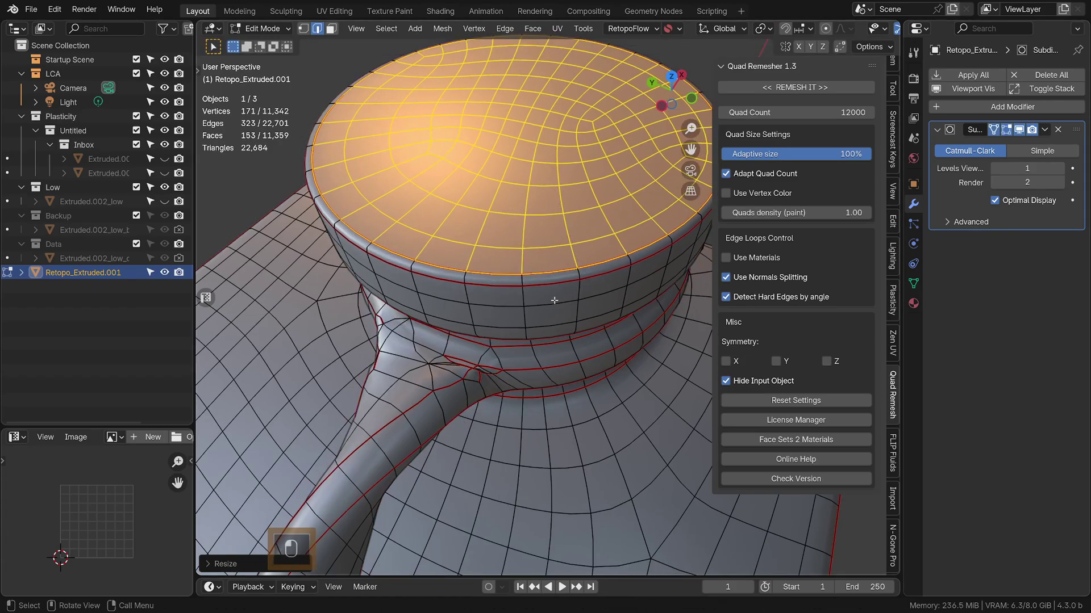
Step: Select the linked faces of the cap's side band, inset them and view the result in Object Mode
{"action": "left_click", "coordinate": [552, 300]}
{"action": "key", "text": "l"}
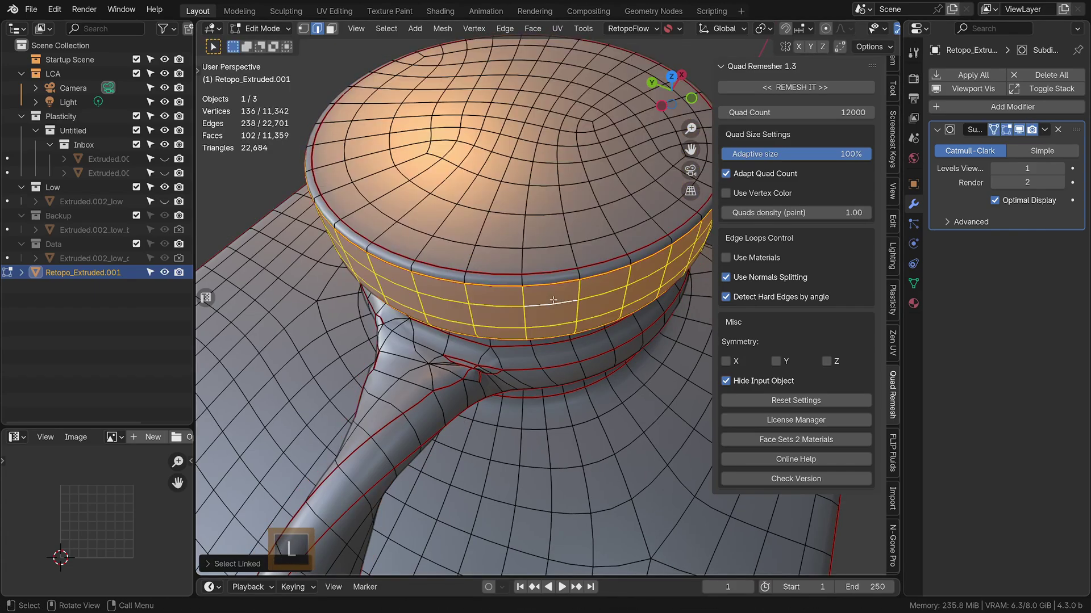
{"action": "key", "text": "Tab"}
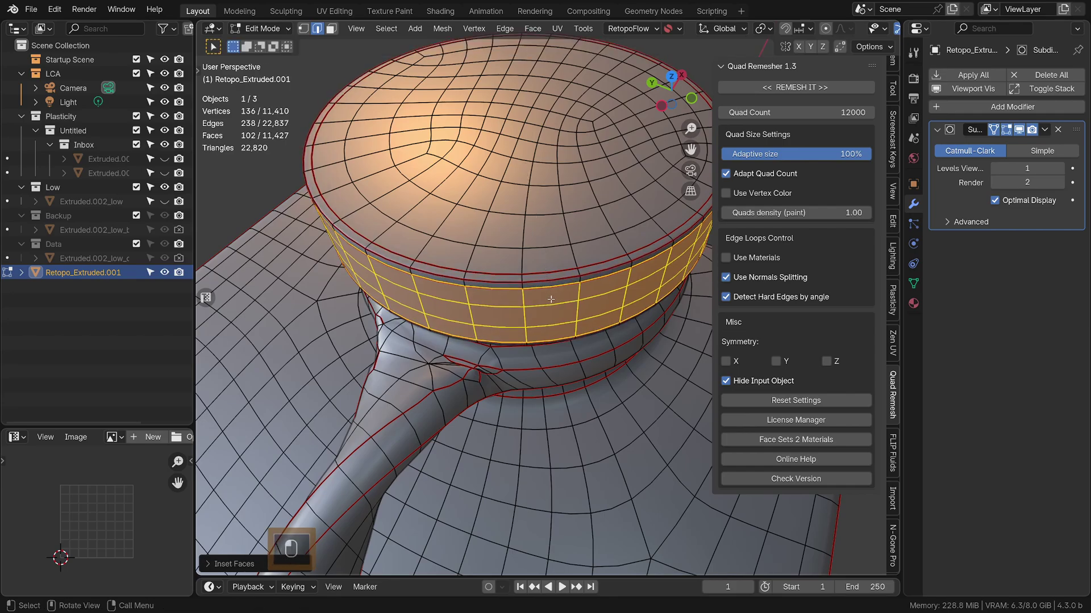
{"action": "scroll", "coordinate": [550, 298], "scroll_direction": "down", "scroll_amount": 5}
{"action": "middle_click_drag", "start_coordinate": [527, 277], "coordinate": [561, 270]}
{"action": "scroll", "coordinate": [419, 166], "scroll_direction": "down", "scroll_amount": 2}
{"action": "scroll", "coordinate": [435, 196], "scroll_direction": "down", "scroll_amount": 1}
Step: Select two edge loops running along the hose in Edit Mode and crease them by about 0.8
{"action": "key", "text": "Tab"}
{"action": "left_click", "coordinate": [568, 223], "text": "alt"}
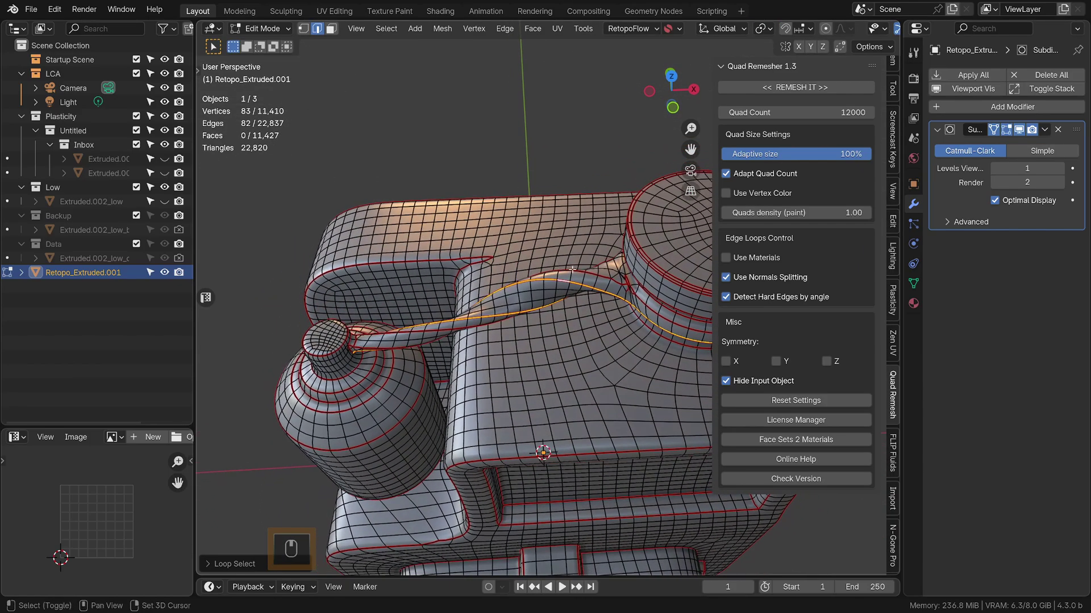
{"action": "left_click", "coordinate": [565, 271], "text": "alt+shift"}
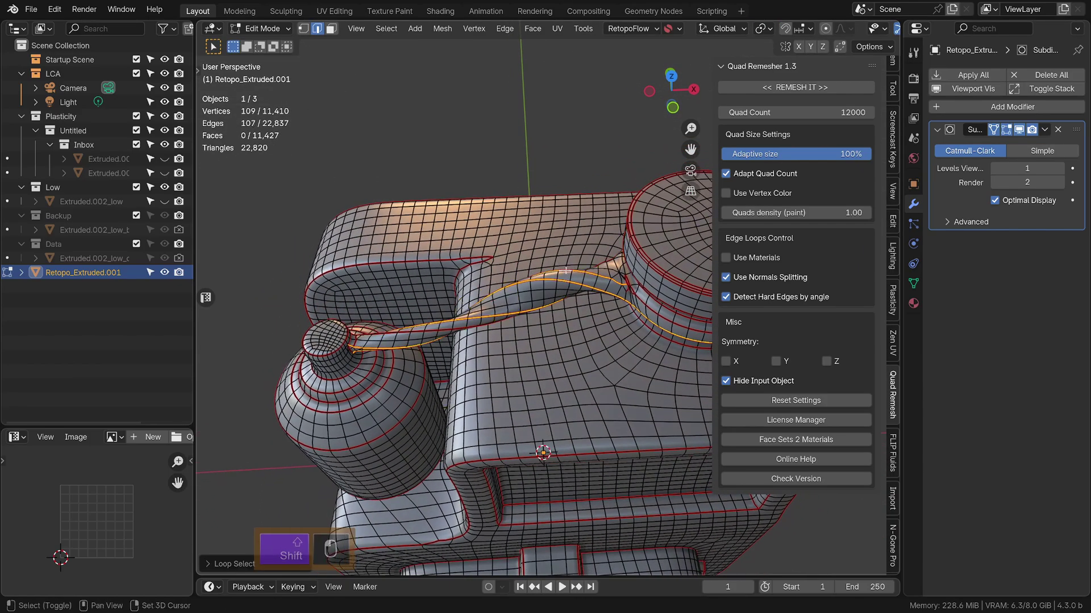
{"action": "middle_click_drag", "start_coordinate": [565, 271], "coordinate": [564, 269]}
{"action": "key", "text": "shift+e"}
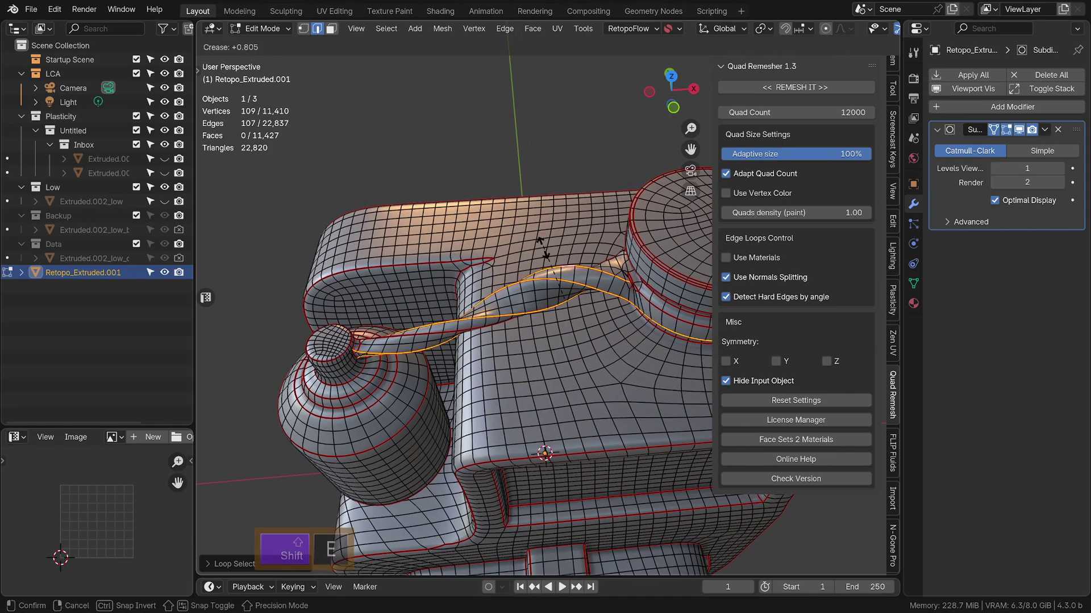
{"action": "left_click", "coordinate": [542, 250]}
Step: Inspect the creased hose, readjust the crease of its selected edge loops and return to Object Mode
{"action": "key", "text": "Tab"}
{"action": "middle_click_drag", "start_coordinate": [543, 249], "coordinate": [560, 411]}
{"action": "key", "text": "Tab"}
{"action": "key", "text": "shift+e"}
{"action": "left_click", "coordinate": [521, 151]}
{"action": "key", "text": "Tab"}
{"action": "scroll", "coordinate": [556, 407], "scroll_direction": "down", "scroll_amount": 2}
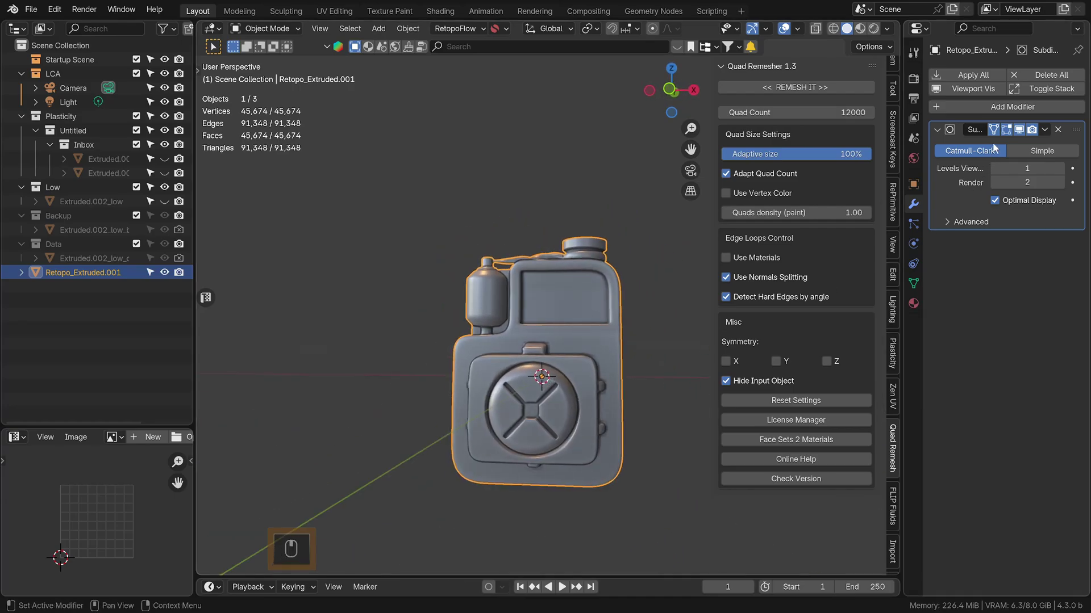
Step: Add a Simple Deform modifier to the remeshed canister
{"action": "left_click", "coordinate": [1004, 109]}
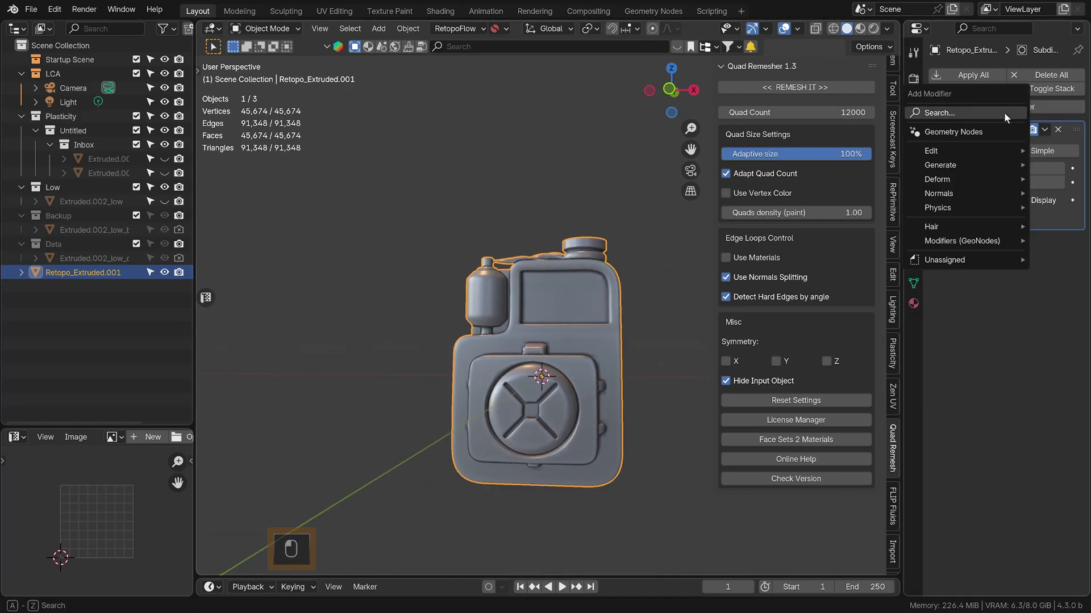
{"action": "left_click", "coordinate": [969, 111]}
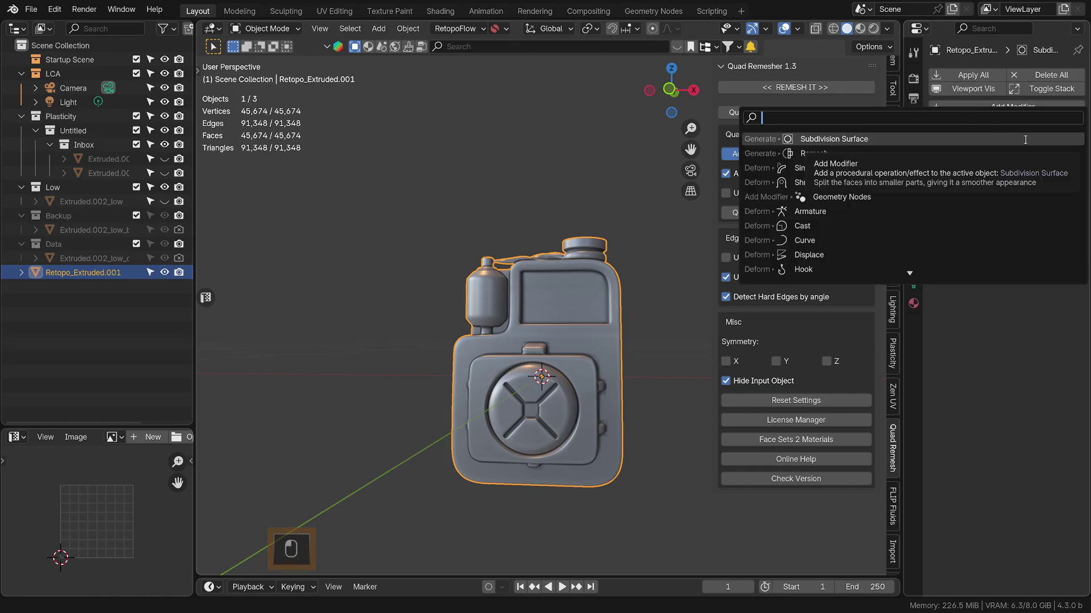
{"action": "type", "text": "defor"}
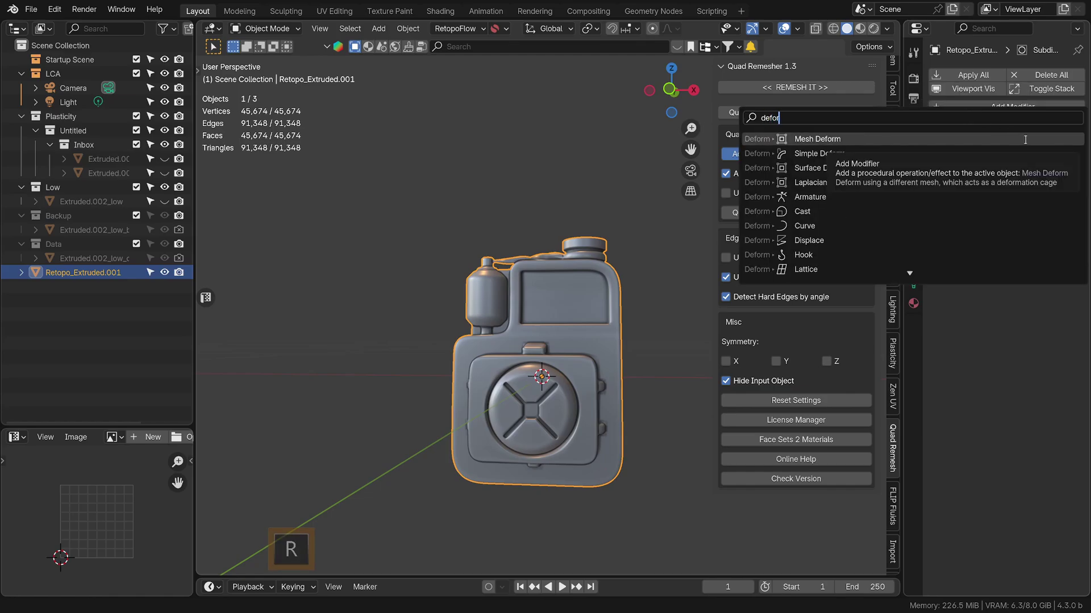
{"action": "key", "text": "Down"}
{"action": "key", "text": "Return"}
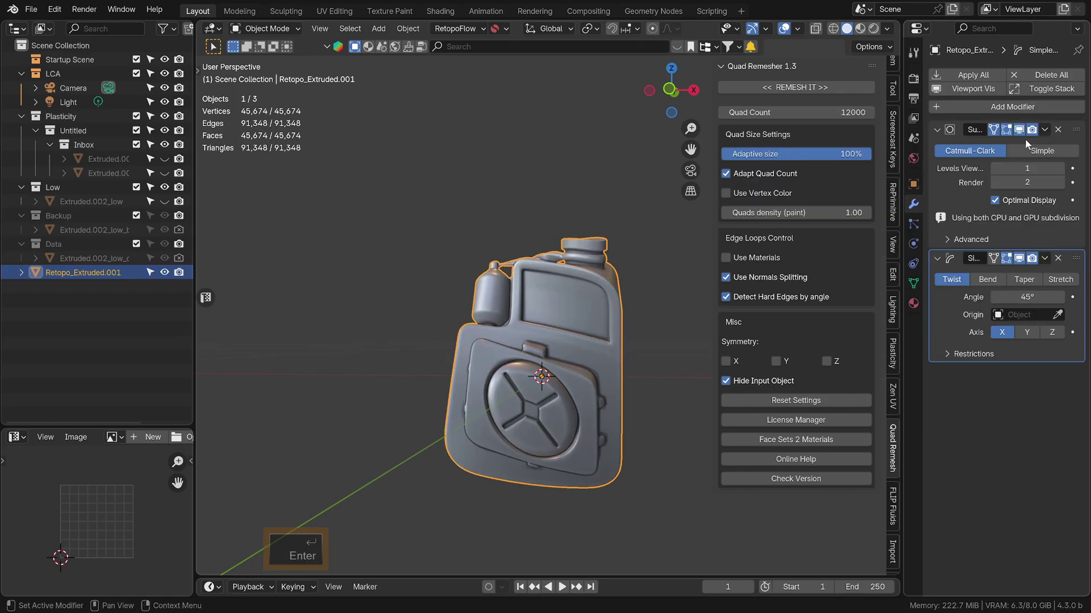
Step: Switch the canister's Simple Deform modifier to Bend around the X axis and set its angle to 20.8°
{"action": "left_click", "coordinate": [992, 279]}
{"action": "left_click", "coordinate": [1022, 315]}
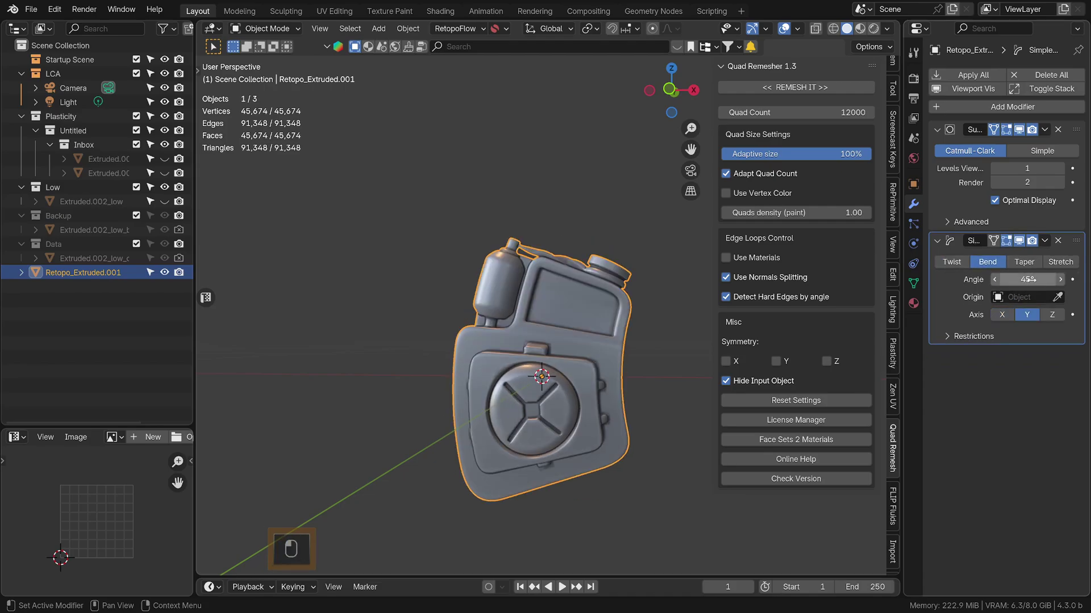
{"action": "left_click_drag", "start_coordinate": [1026, 279], "coordinate": [1063, 279]}
{"action": "left_click", "coordinate": [1010, 313]}
{"action": "middle_click_drag", "start_coordinate": [667, 370], "coordinate": [642, 392]}
{"action": "left_click_drag", "start_coordinate": [1037, 279], "coordinate": [1005, 280]}
Step: Add a second Simple Deform modifier to the canister, set to Taper on the Y axis with a factor of 0.275
{"action": "left_click", "coordinate": [1001, 107]}
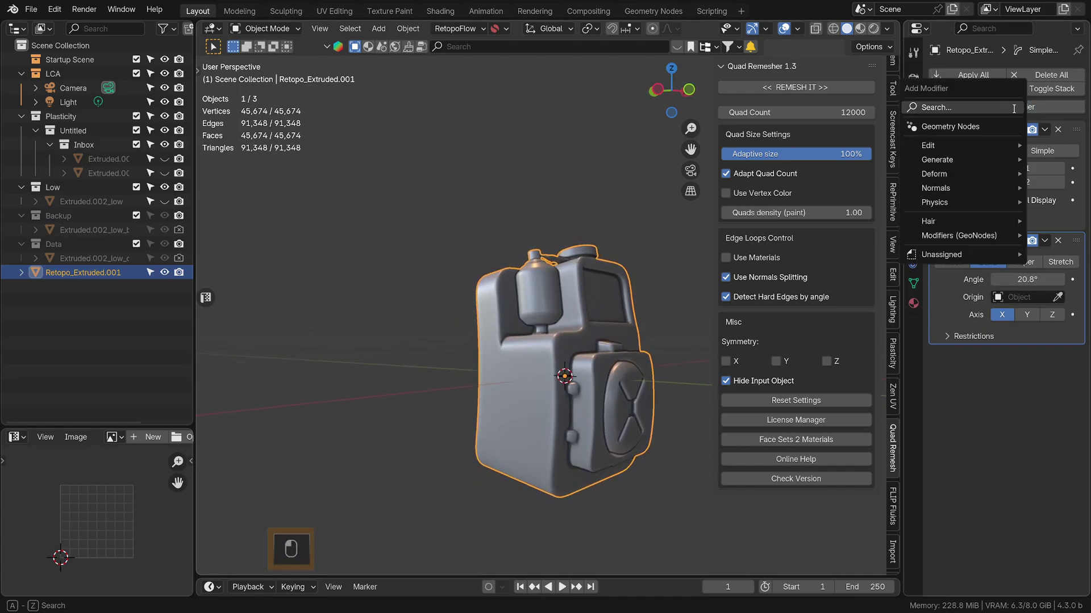
{"action": "type", "text": "simp"}
{"action": "key", "text": "Return"}
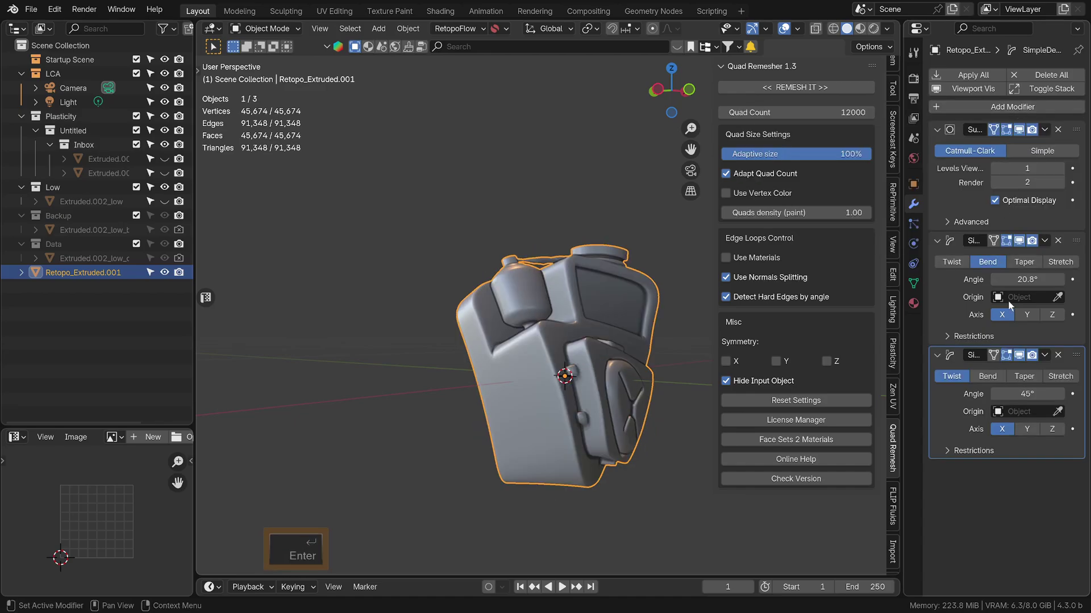
{"action": "left_click", "coordinate": [1024, 376]}
{"action": "left_click", "coordinate": [1027, 429]}
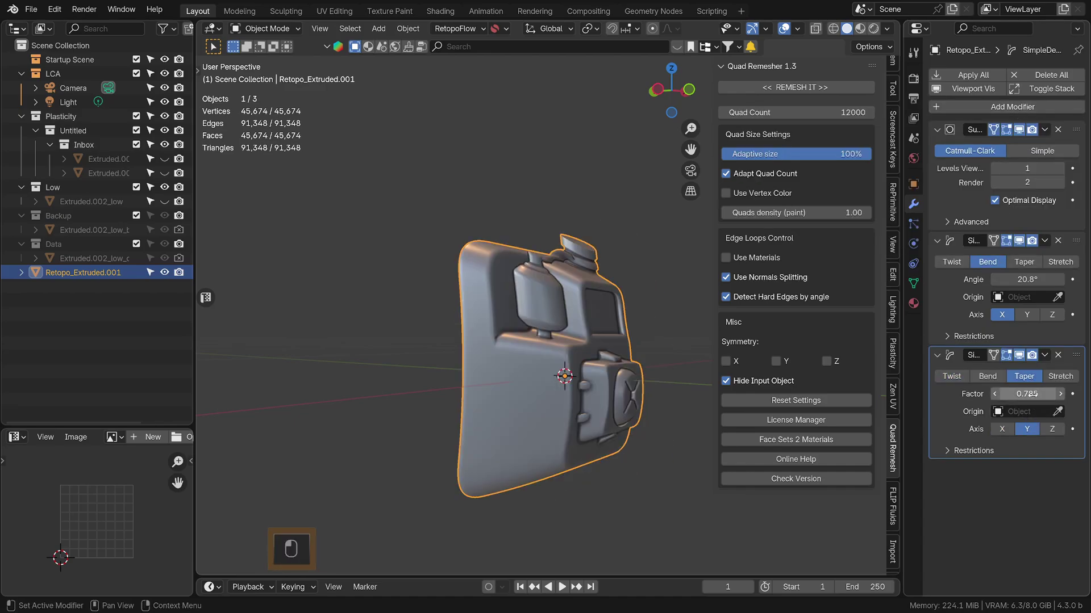
{"action": "left_click_drag", "start_coordinate": [1032, 394], "coordinate": [1022, 395]}
{"action": "middle_click_drag", "start_coordinate": [508, 396], "coordinate": [397, 400]}
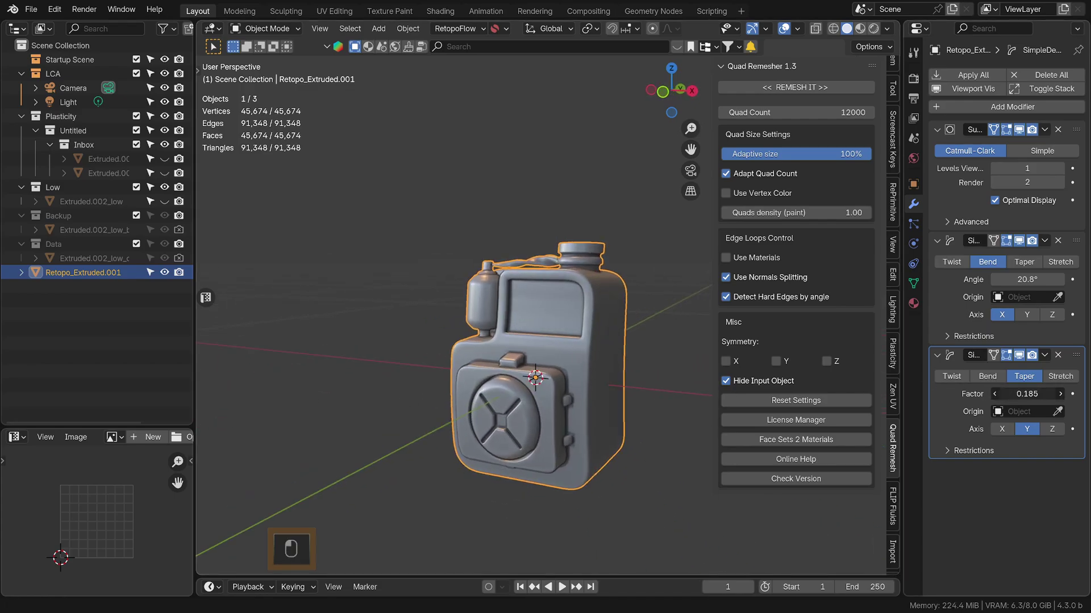
{"action": "left_click_drag", "start_coordinate": [1027, 394], "coordinate": [1044, 393]}
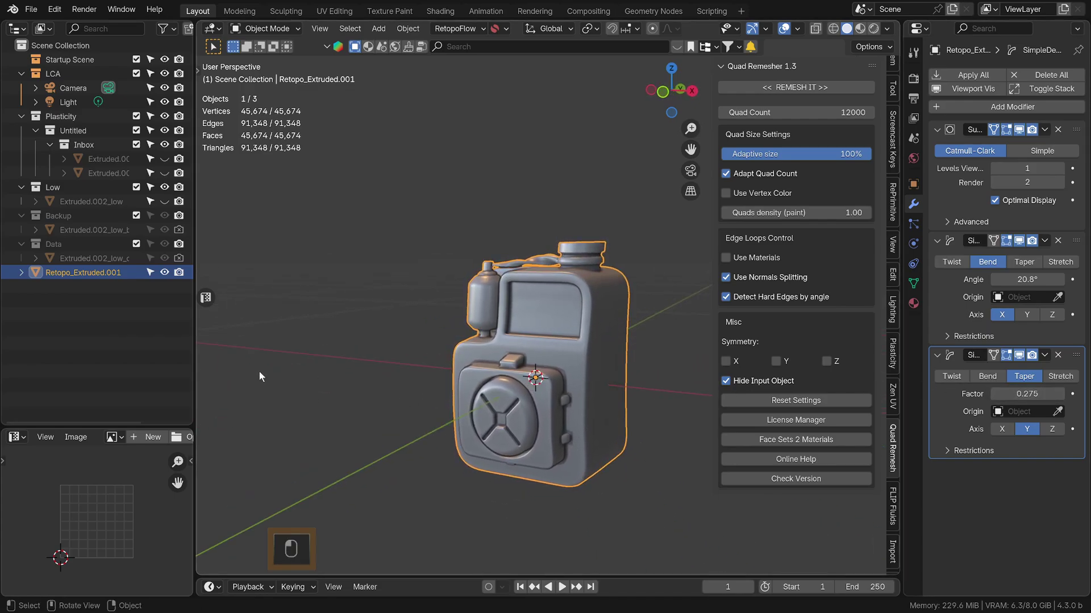
Step: Hide the remeshed canister and delete every collection and object in the scene
{"action": "key", "text": "h"}
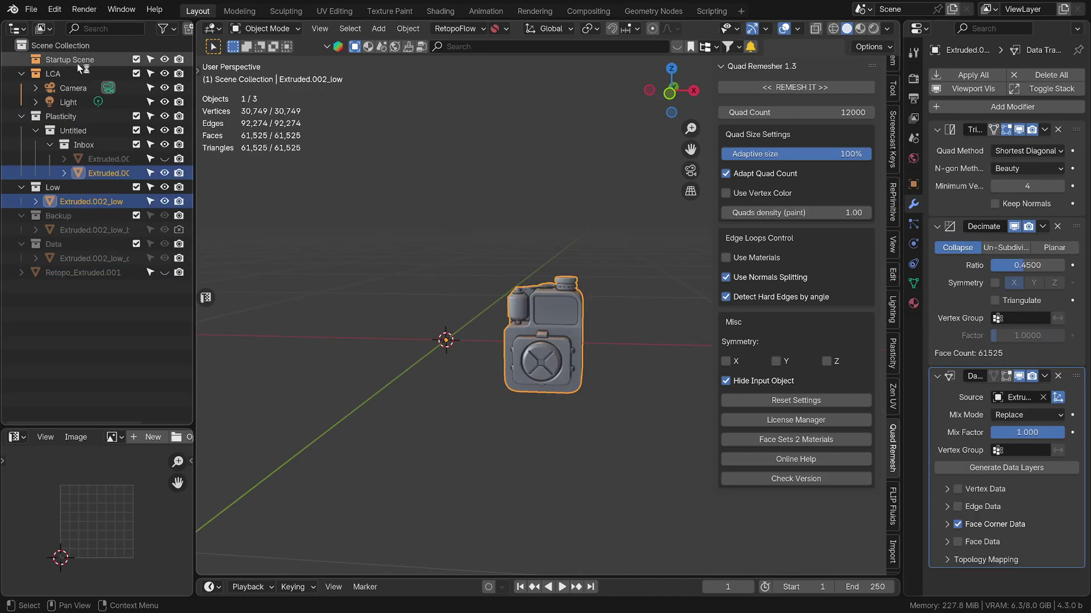
{"action": "double_click", "coordinate": [82, 59]}
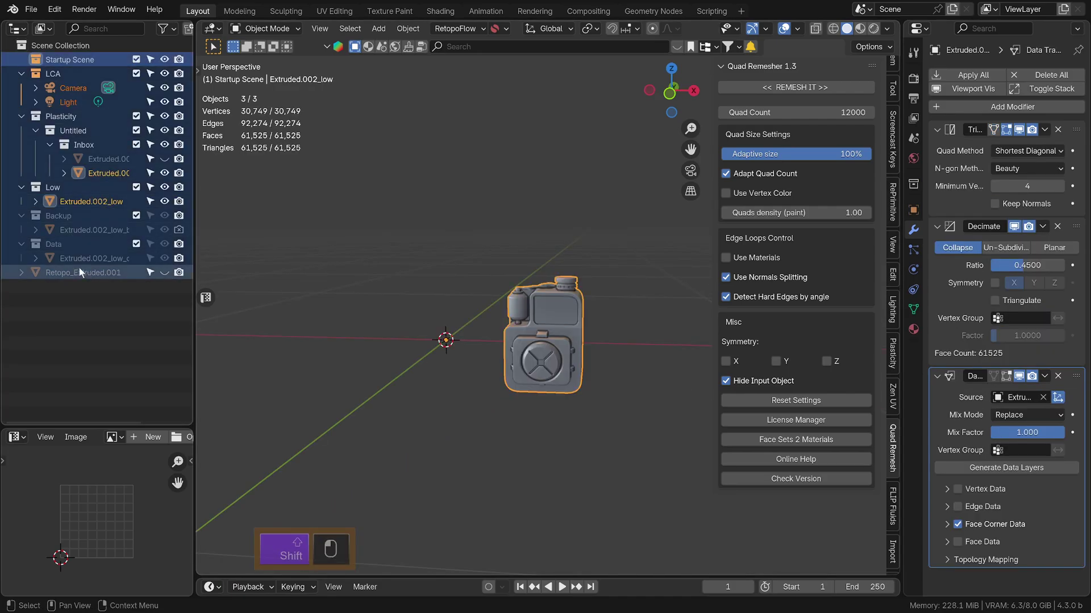
{"action": "key", "text": "x"}
{"action": "left_click", "coordinate": [343, 266]}
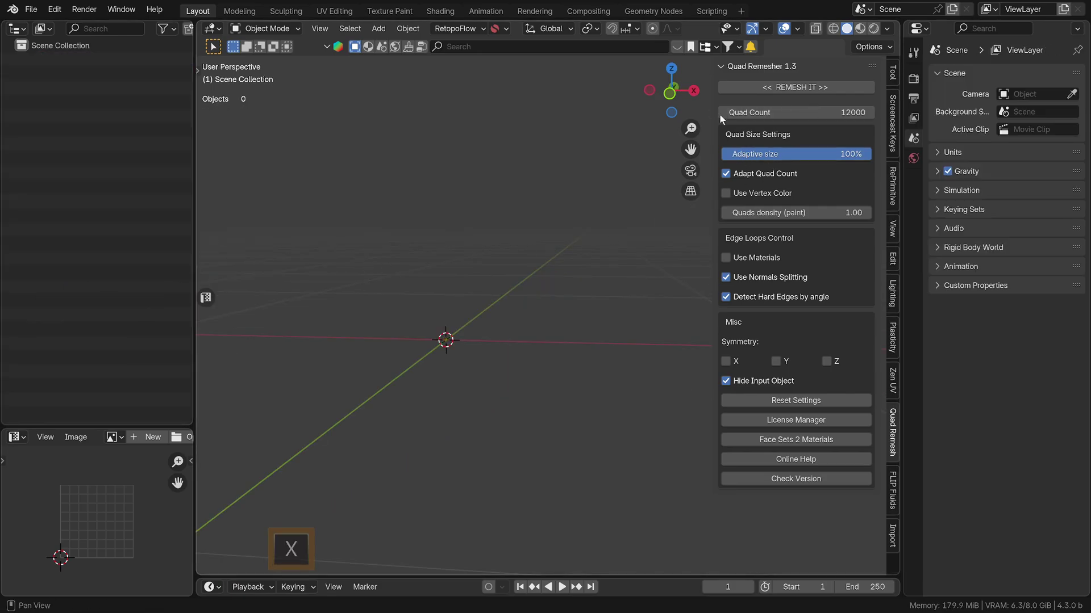
Step: Refresh the Plasticity connection to import the visible models, and delete the Extruded.001 canister
{"action": "left_click", "coordinate": [892, 338]}
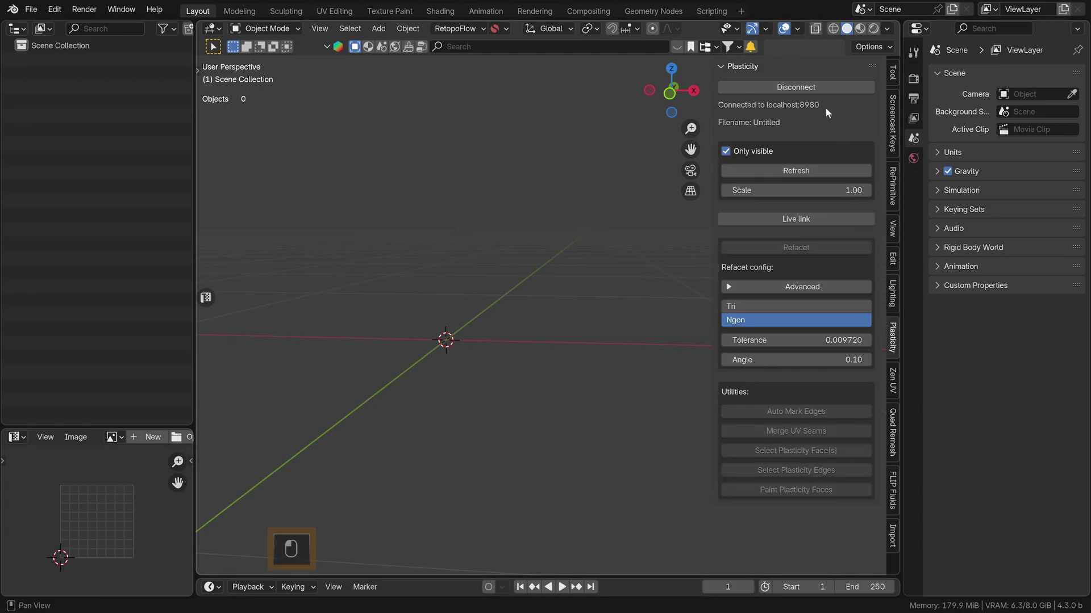
{"action": "left_click", "coordinate": [780, 172]}
{"action": "left_click", "coordinate": [470, 300]}
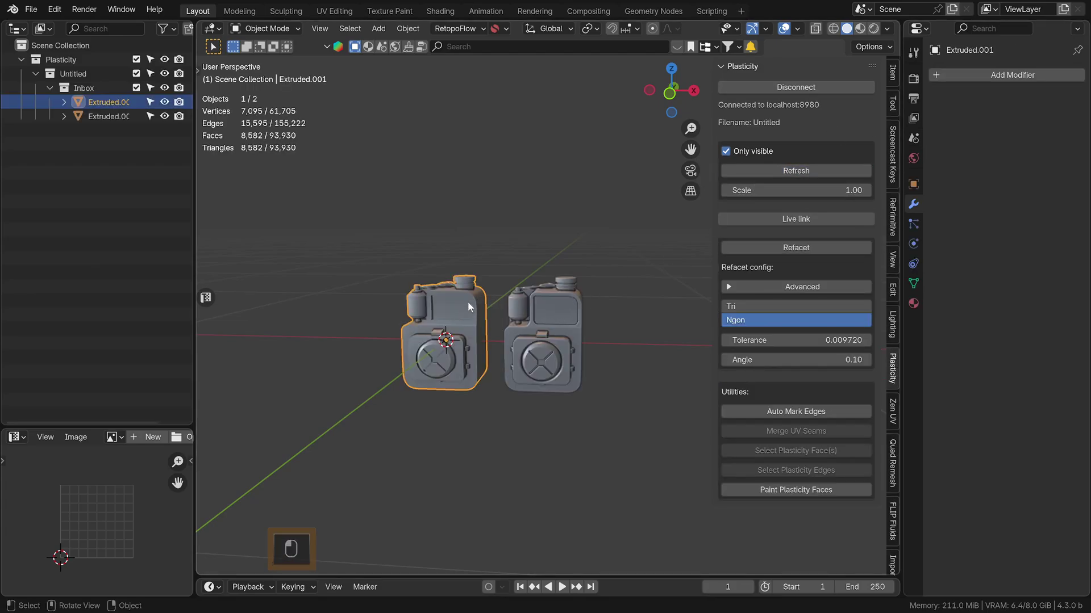
{"action": "key", "text": "x"}
{"action": "left_click", "coordinate": [613, 302]}
Step: Select the remaining imported canister and turn on its wireframe display to examine the triangulated topology
{"action": "scroll", "coordinate": [556, 319], "scroll_direction": "up", "scroll_amount": 9}
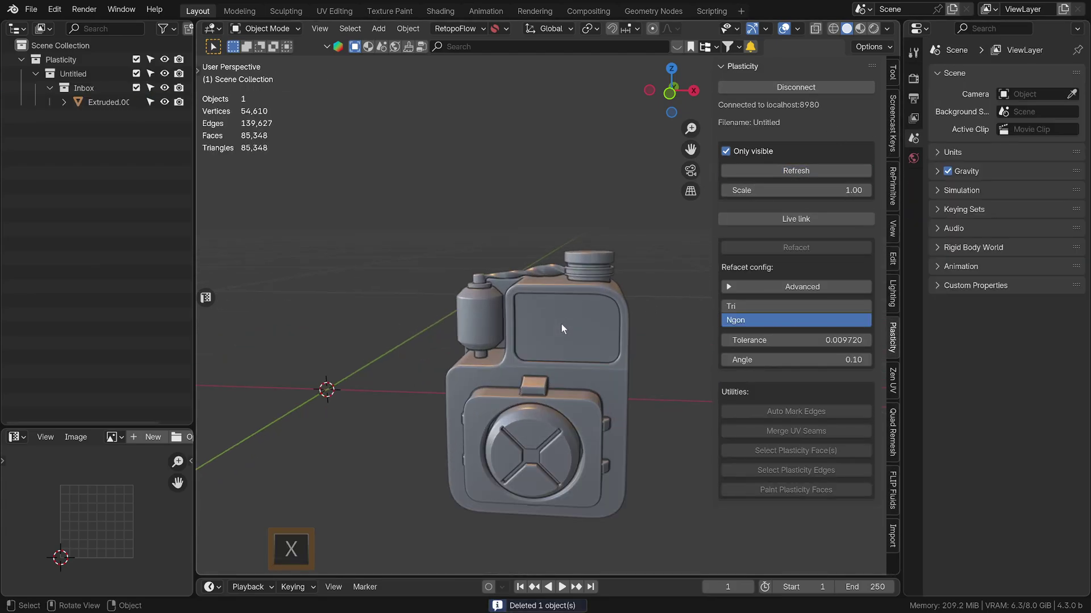
{"action": "middle_click_drag", "start_coordinate": [560, 323], "coordinate": [561, 320], "text": "shift"}
{"action": "scroll", "coordinate": [560, 318], "scroll_direction": "down", "scroll_amount": 5}
{"action": "left_click", "coordinate": [559, 274]}
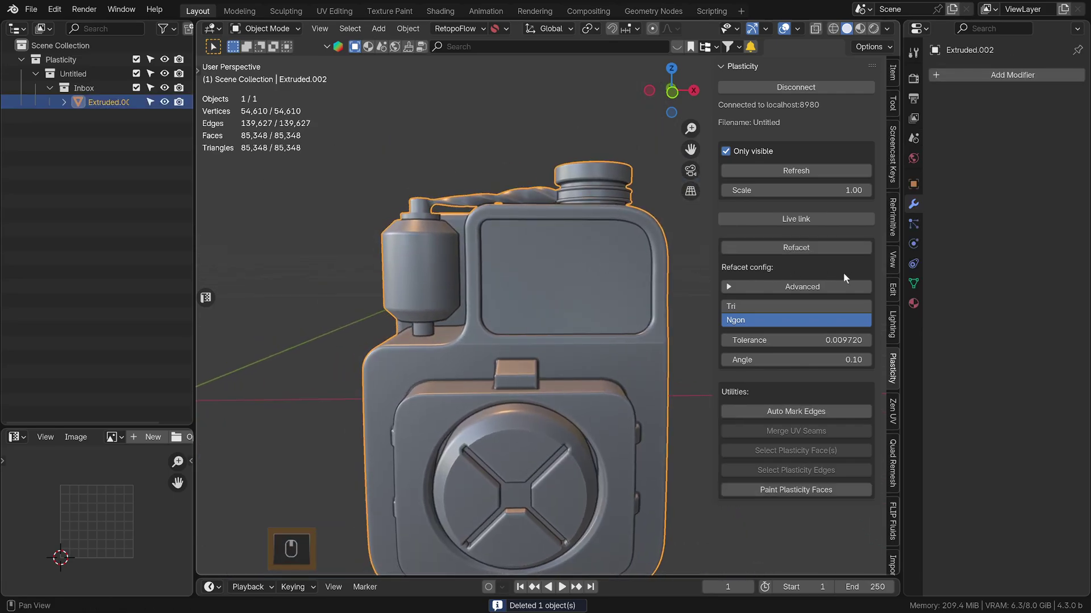
{"action": "left_click", "coordinate": [893, 474]}
{"action": "scroll", "coordinate": [533, 369], "scroll_direction": "down", "scroll_amount": 3}
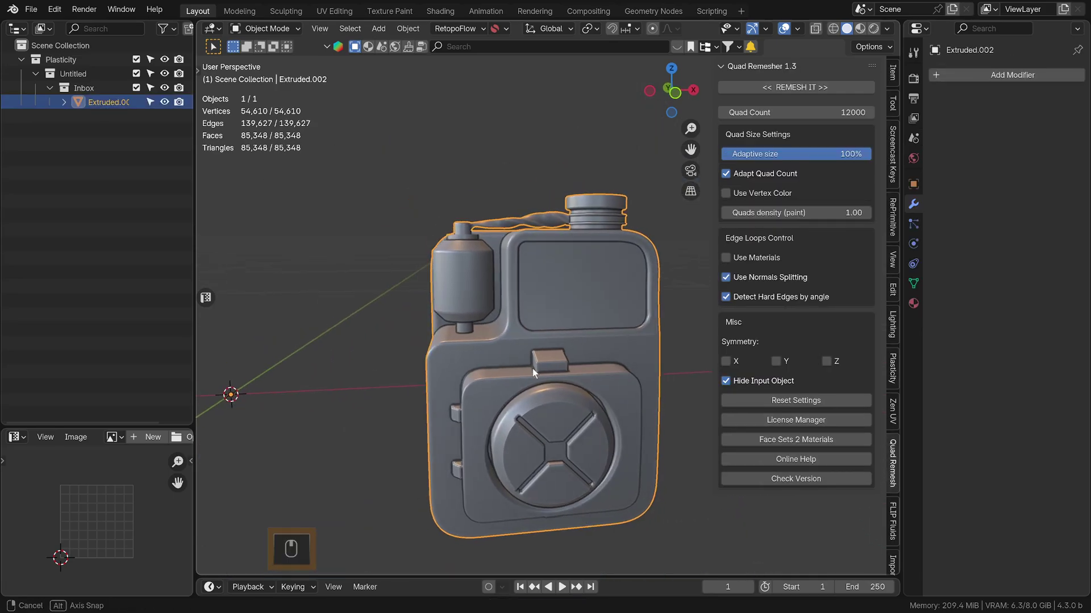
{"action": "key", "text": "q"}
{"action": "left_click", "coordinate": [529, 351]}
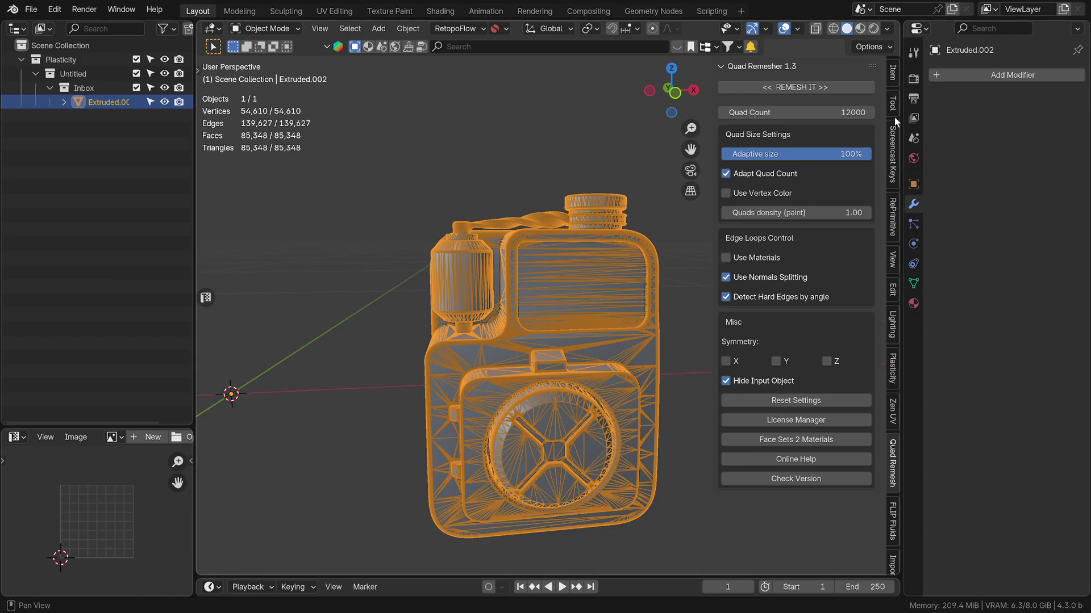
Step: Refacet the imported canister with the Ngon option and check the result with and without the wireframe
{"action": "left_click", "coordinate": [893, 367]}
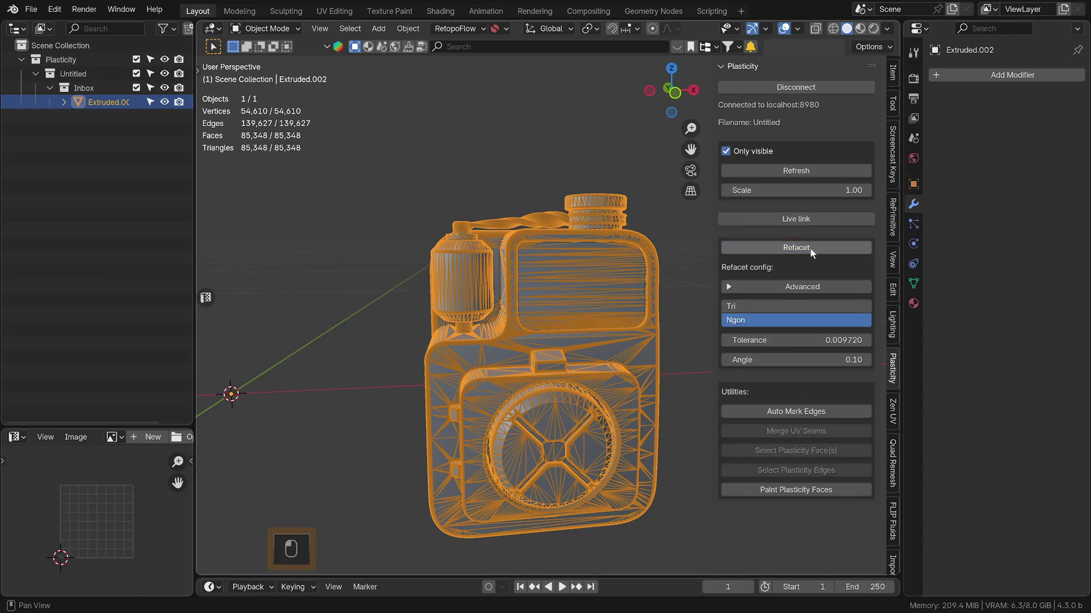
{"action": "left_click", "coordinate": [773, 247]}
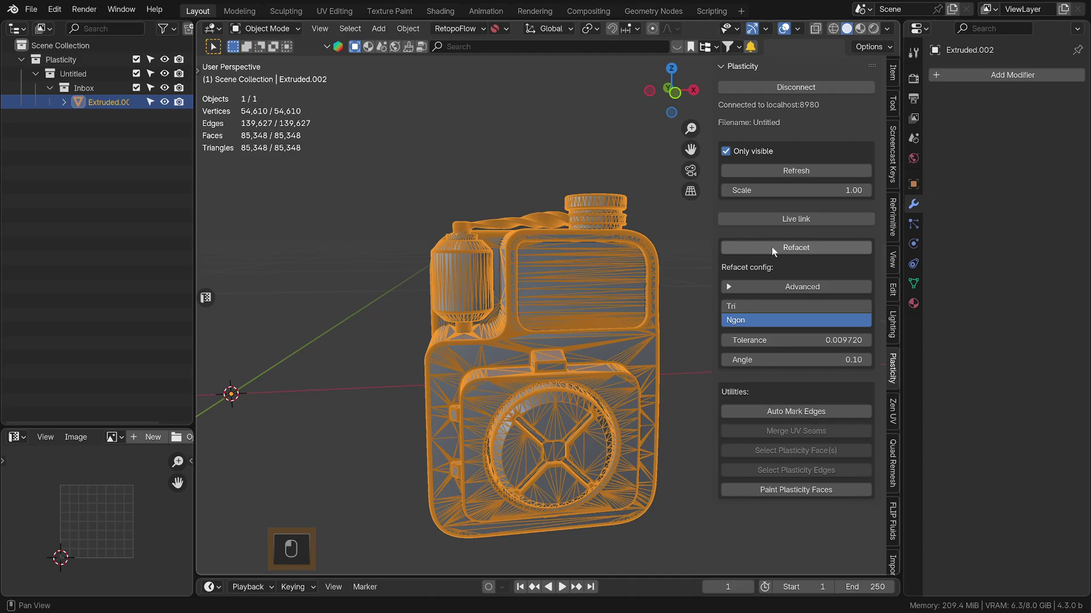
{"action": "key", "text": "q"}
{"action": "left_click", "coordinate": [597, 295]}
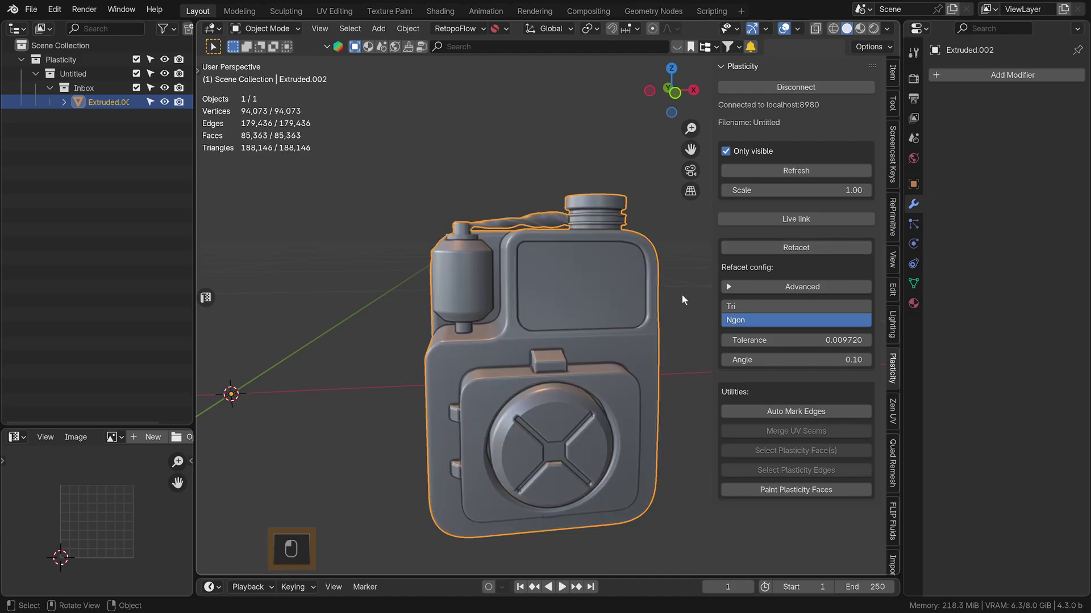
{"action": "key", "text": "q"}
{"action": "left_click", "coordinate": [504, 275]}
Step: Remesh the refaceted canister with Quad Remesher at a quad count of 12000, and turn off the wireframe display
{"action": "left_click", "coordinate": [892, 476]}
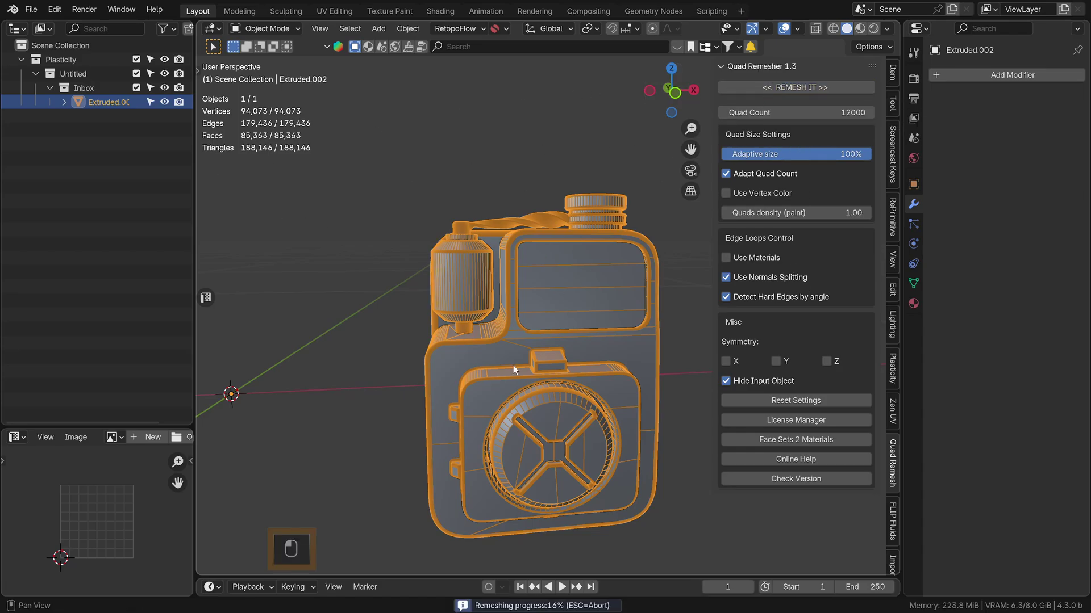
{"action": "scroll", "coordinate": [523, 363], "scroll_direction": "up", "scroll_amount": 5}
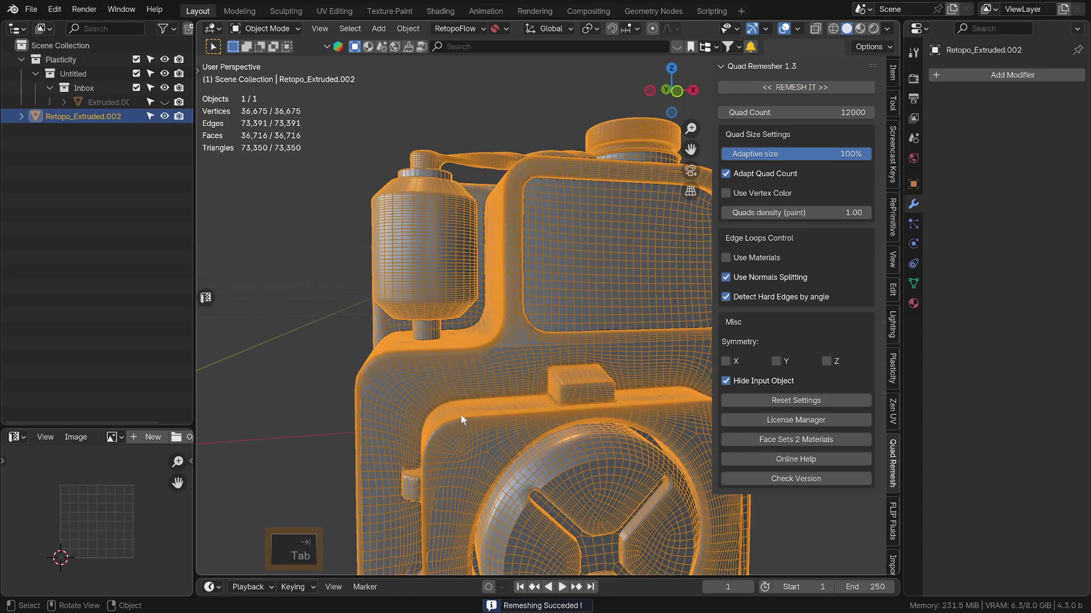
{"action": "key", "text": "q"}
{"action": "left_click", "coordinate": [461, 414]}
Step: Examine the shading of the remeshed canister's surfaces and edges up close from above, below and the front
{"action": "scroll", "coordinate": [464, 412], "scroll_direction": "down", "scroll_amount": 4}
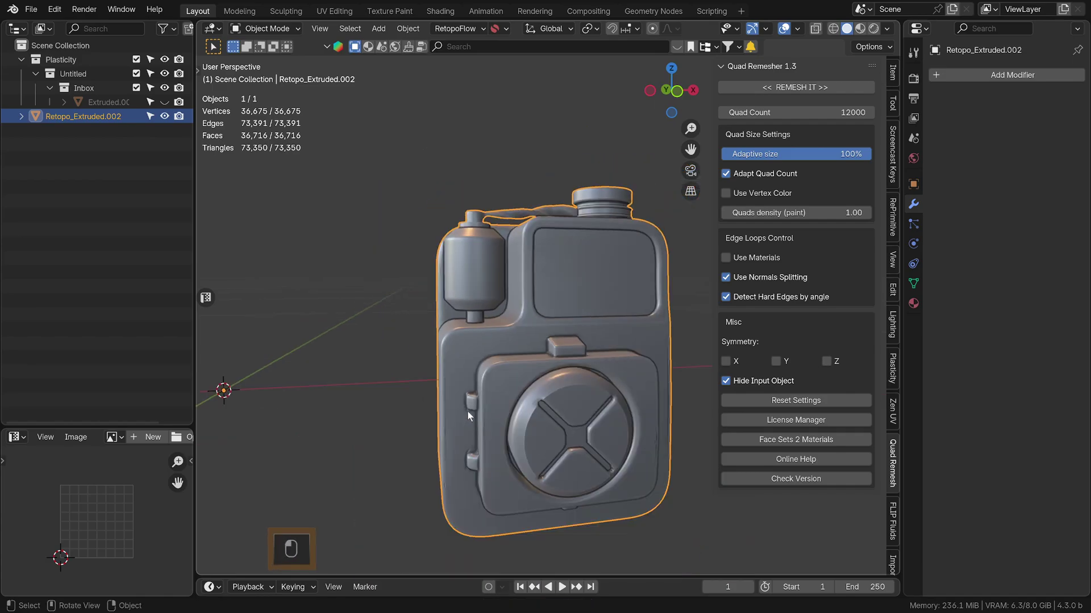
{"action": "scroll", "coordinate": [489, 397], "scroll_direction": "up", "scroll_amount": 2}
{"action": "middle_click_drag", "start_coordinate": [468, 411], "coordinate": [502, 329]}
{"action": "scroll", "coordinate": [489, 397], "scroll_direction": "up", "scroll_amount": 2}
{"action": "scroll", "coordinate": [535, 253], "scroll_direction": "up", "scroll_amount": 4}
{"action": "scroll", "coordinate": [536, 253], "scroll_direction": "down", "scroll_amount": 3}
{"action": "middle_click_drag", "start_coordinate": [536, 252], "coordinate": [526, 350]}
{"action": "scroll", "coordinate": [534, 286], "scroll_direction": "down", "scroll_amount": 4}
{"action": "scroll", "coordinate": [526, 350], "scroll_direction": "up", "scroll_amount": 8}
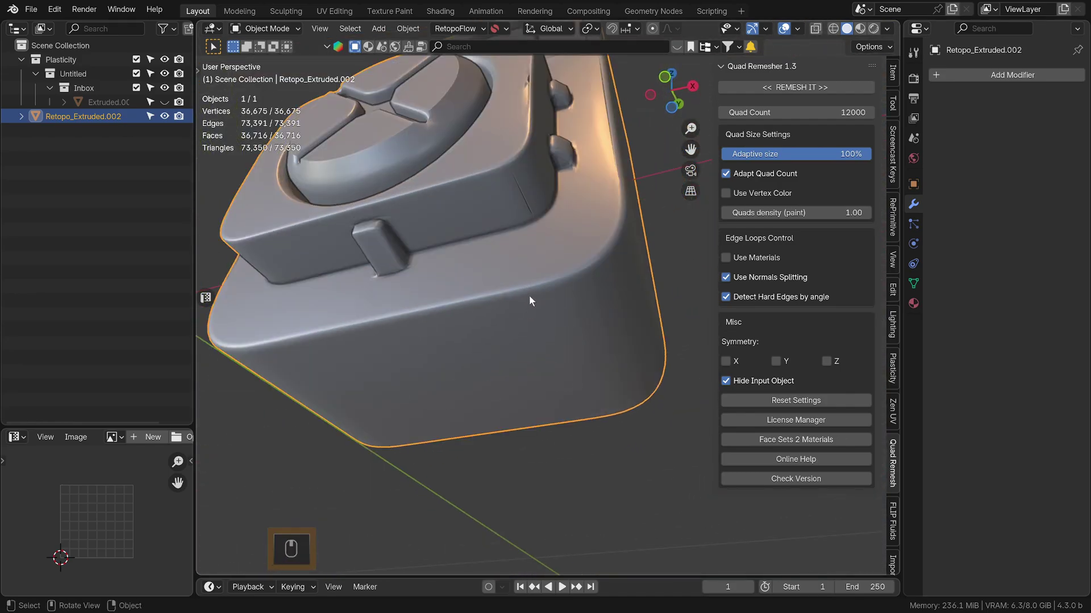
{"action": "scroll", "coordinate": [500, 311], "scroll_direction": "up", "scroll_amount": 2}
{"action": "middle_click_drag", "start_coordinate": [500, 311], "coordinate": [520, 398]}
{"action": "scroll", "coordinate": [509, 337], "scroll_direction": "down", "scroll_amount": 4}
{"action": "scroll", "coordinate": [520, 398], "scroll_direction": "down", "scroll_amount": 3}
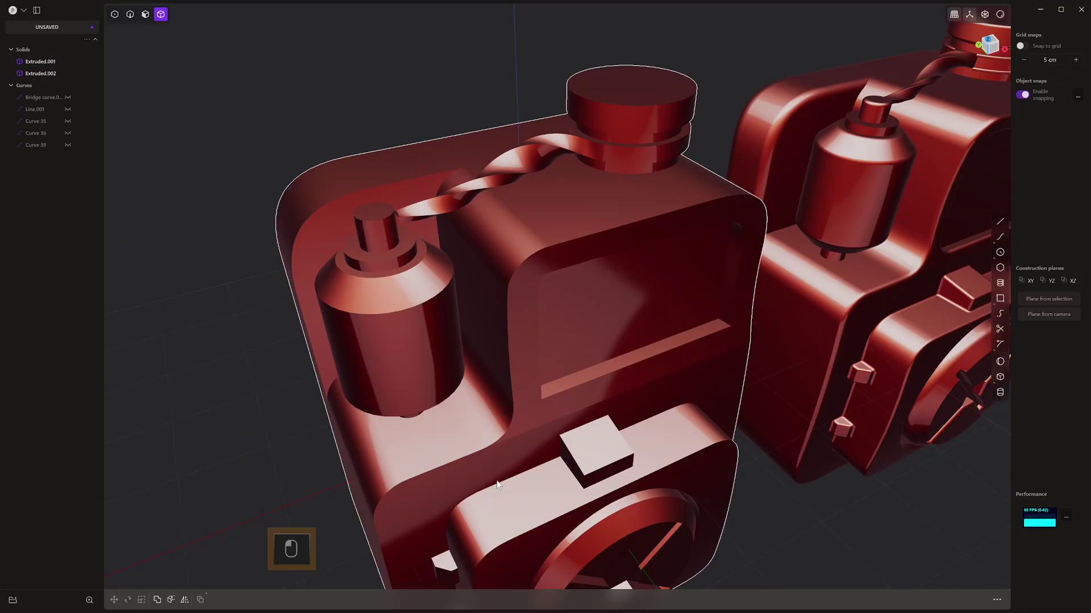
Step: Switch to Plasticity and change the viewport's red matcap to a grey one
{"action": "middle_click_drag", "start_coordinate": [511, 438], "coordinate": [563, 284]}
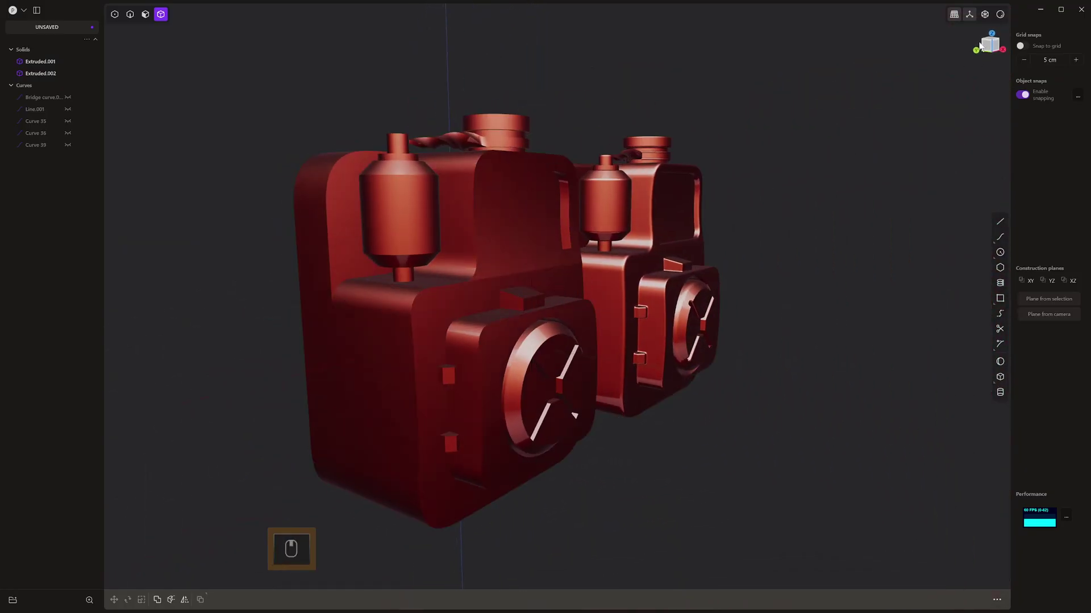
{"action": "left_click", "coordinate": [1000, 15]}
{"action": "left_click", "coordinate": [942, 50]}
{"action": "middle_click_drag", "start_coordinate": [862, 90], "coordinate": [536, 214]}
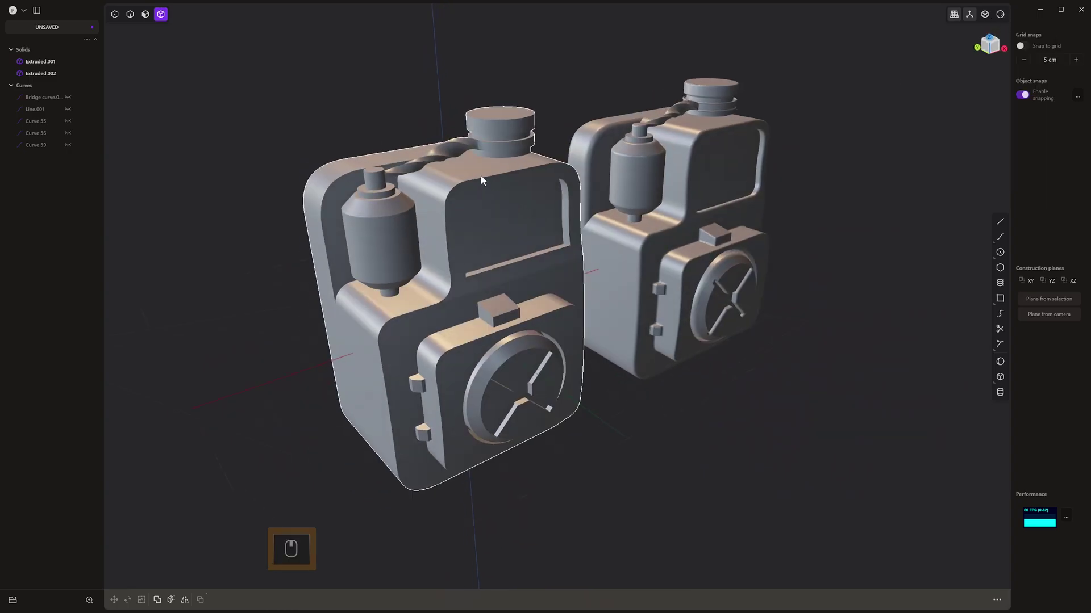
Step: Examine both canister solids in Plasticity from several angles
{"action": "key", "text": "alt+q"}
{"action": "middle_click_drag", "start_coordinate": [481, 255], "coordinate": [327, 281]}
{"action": "middle_click_drag", "start_coordinate": [332, 327], "coordinate": [267, 432]}
{"action": "middle_click_drag", "start_coordinate": [557, 326], "coordinate": [534, 363]}
{"action": "middle_click_drag", "start_coordinate": [534, 364], "coordinate": [509, 251], "text": "shift"}
{"action": "middle_click_drag", "start_coordinate": [562, 327], "coordinate": [622, 610]}
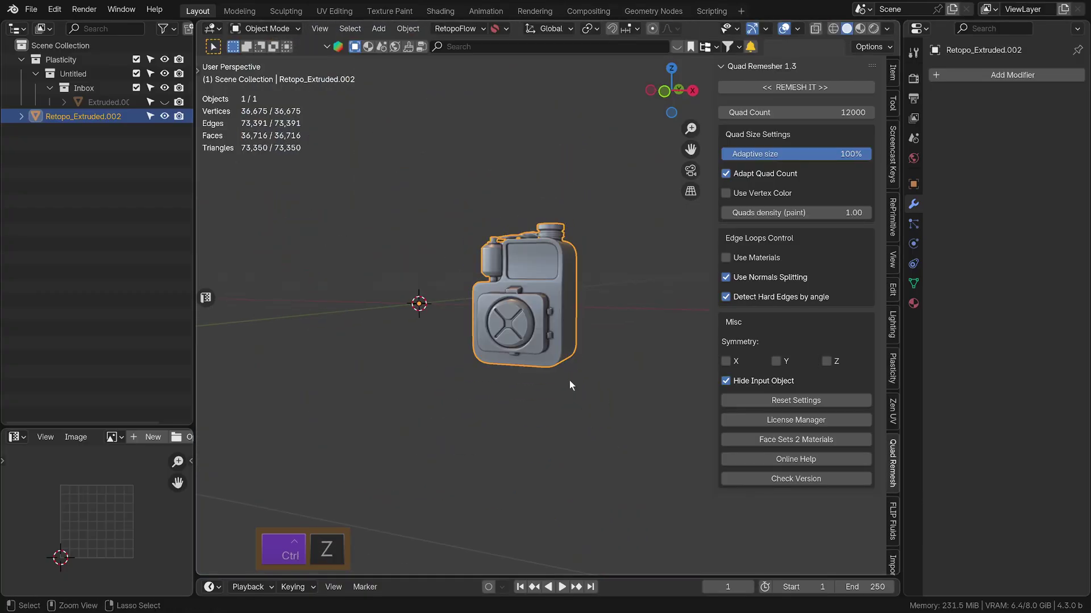
Step: Switch to Blender and undo the new remesh, import and scene deletion to restore the deformed Retopo_Extruded.001 canister
{"action": "key", "text": "ctrl+z"}
{"action": "key", "text": "ctrl+z"}
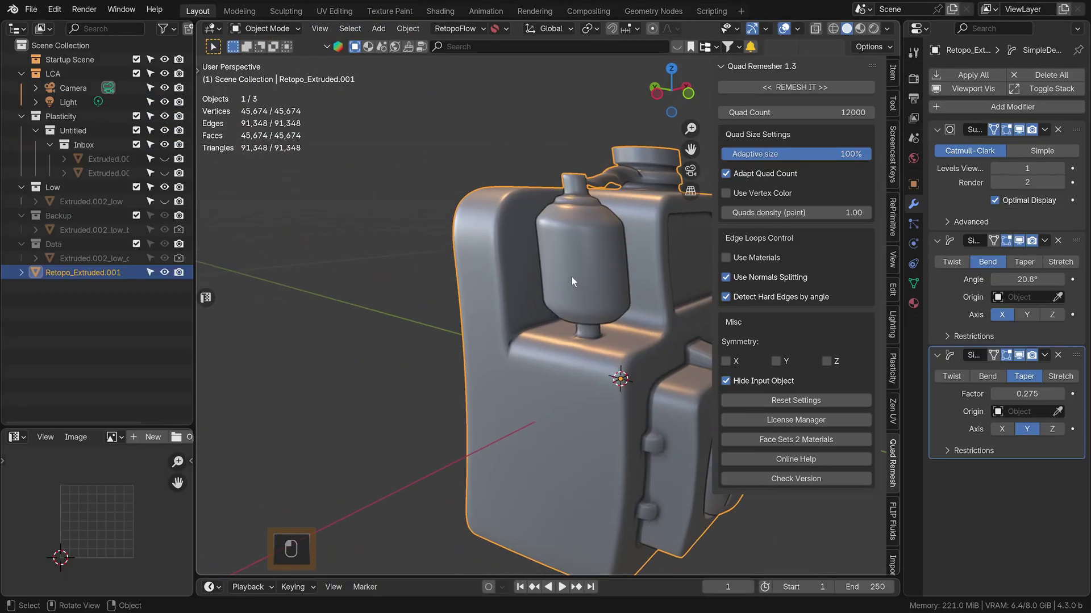
{"action": "scroll", "coordinate": [569, 282], "scroll_direction": "down", "scroll_amount": 5}
Step: Toggle Edit Mode on the deformed canister to compare its low-poly mesh with the subdivided result
{"action": "key", "text": "Tab"}
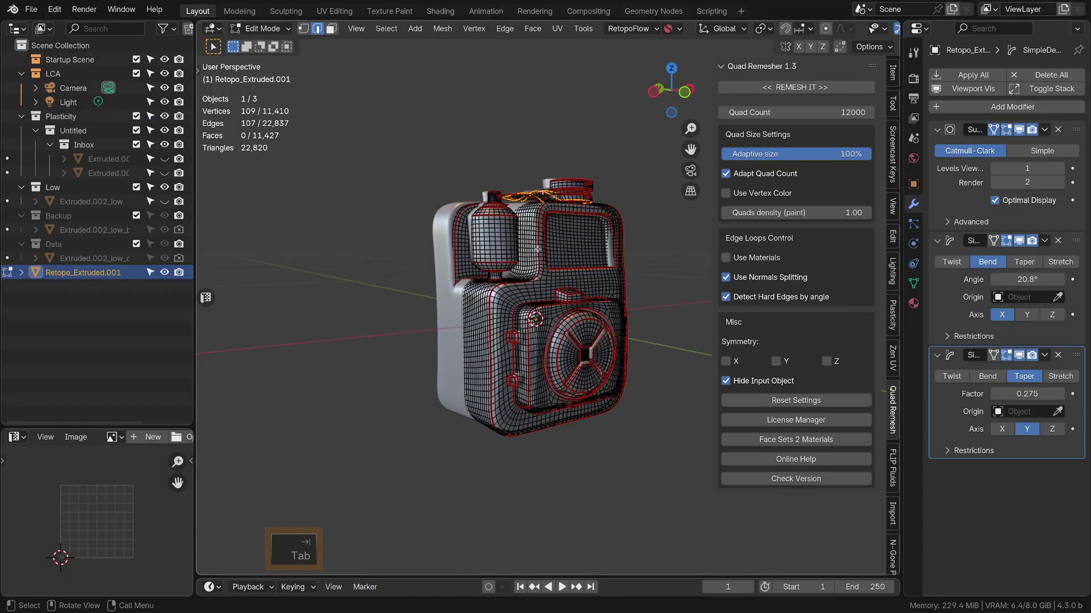
{"action": "middle_click_drag", "start_coordinate": [537, 250], "coordinate": [527, 265]}
{"action": "key", "text": "Tab"}
{"action": "key", "text": "Tab"}
{"action": "key", "text": "Tab"}
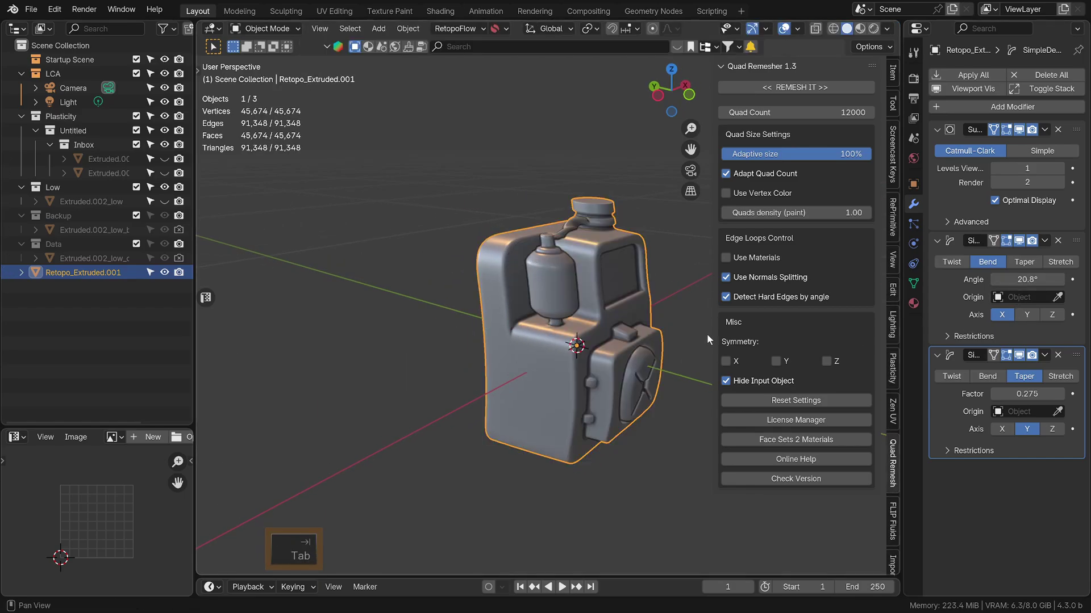